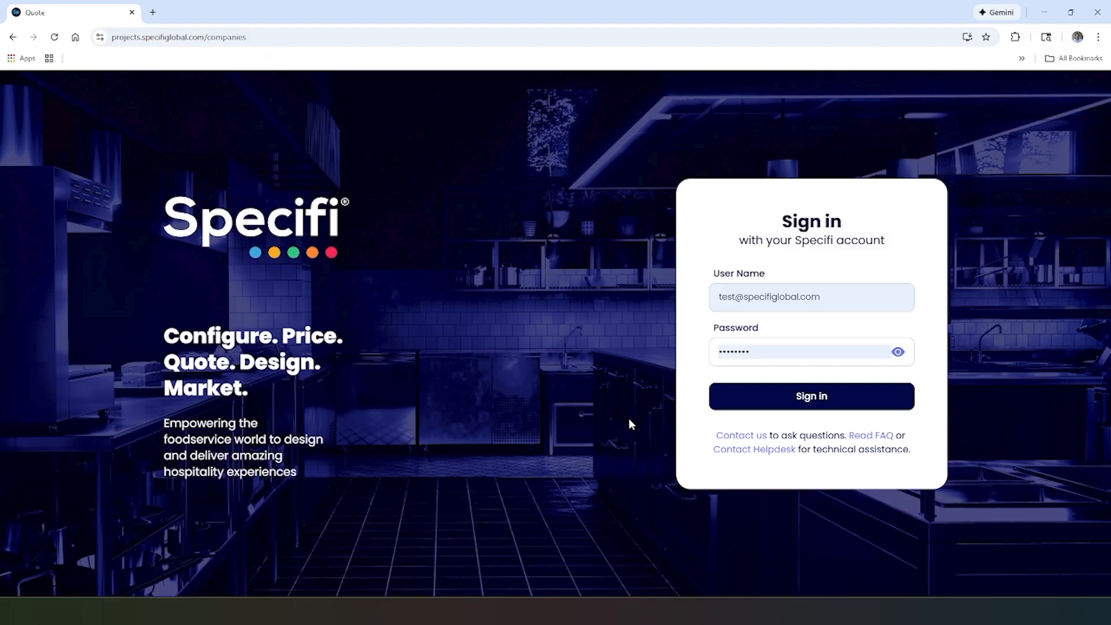
# Sign in with the prefilled account credentials and view which other applications are available to switch to.
pyautogui.click(804, 399)
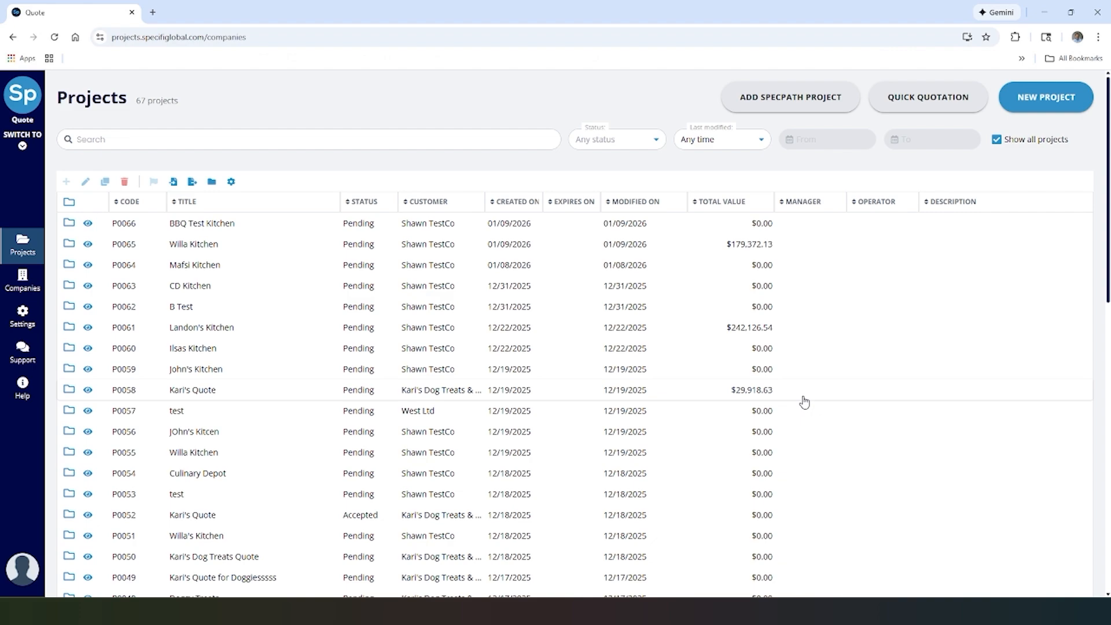
pyautogui.click(20, 147)
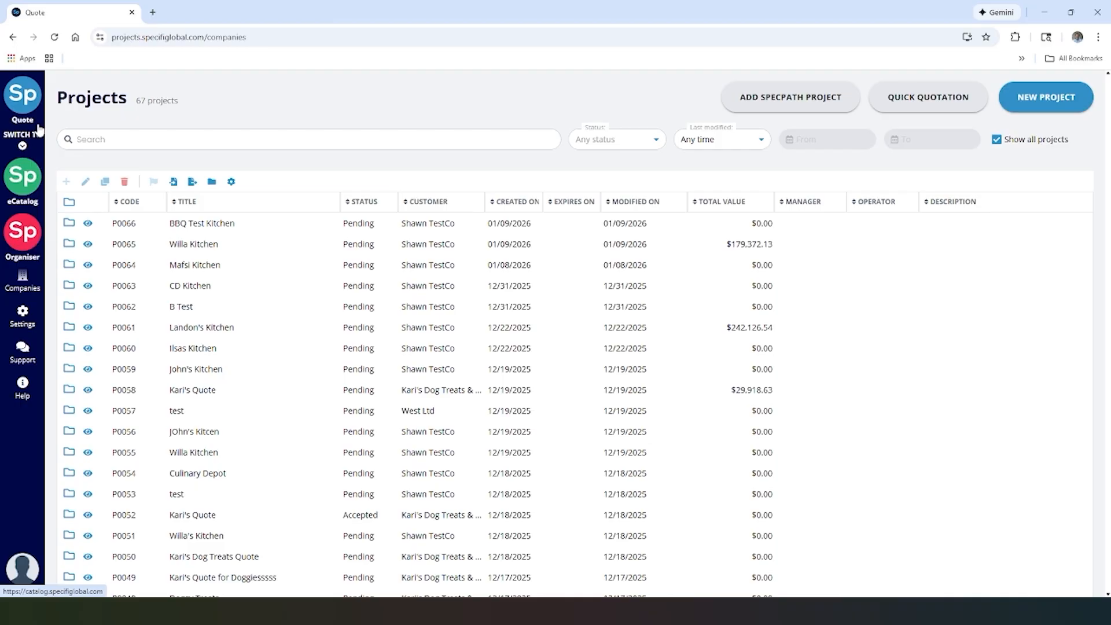
pyautogui.click(23, 148)
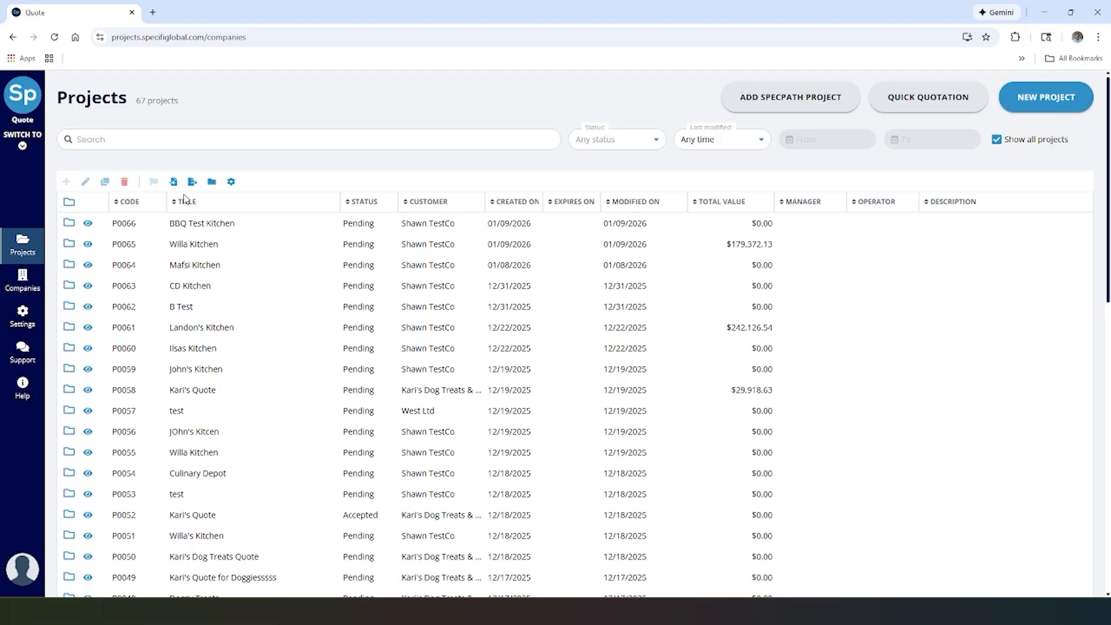
# Search the projects by the customer's first name and review the status and last-modified filter options.
pyautogui.click(192, 139)
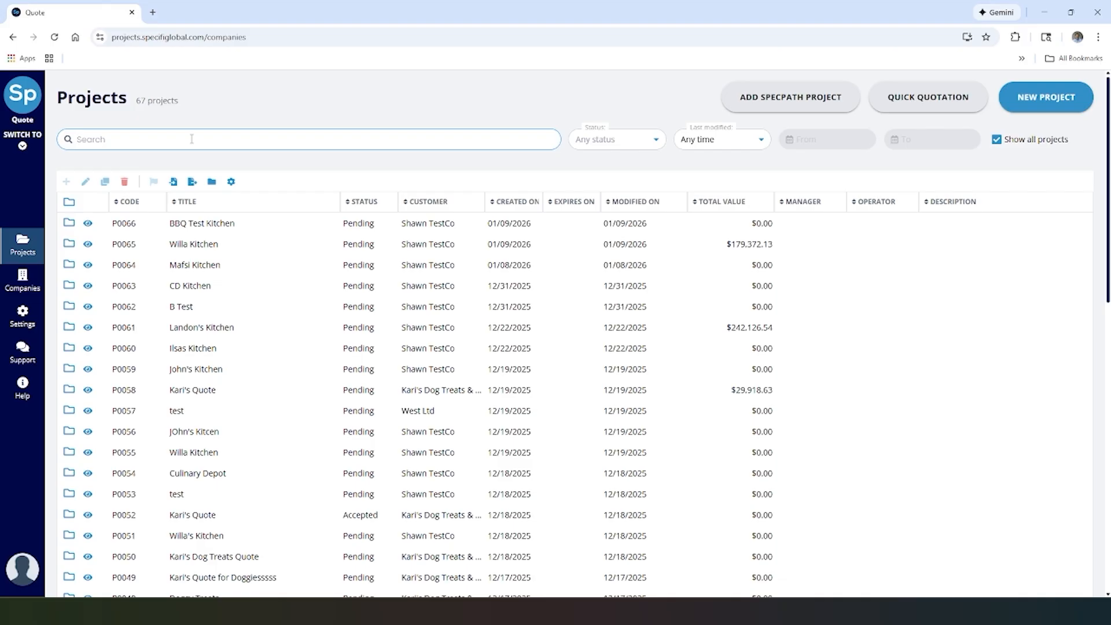
pyautogui.write('kari')
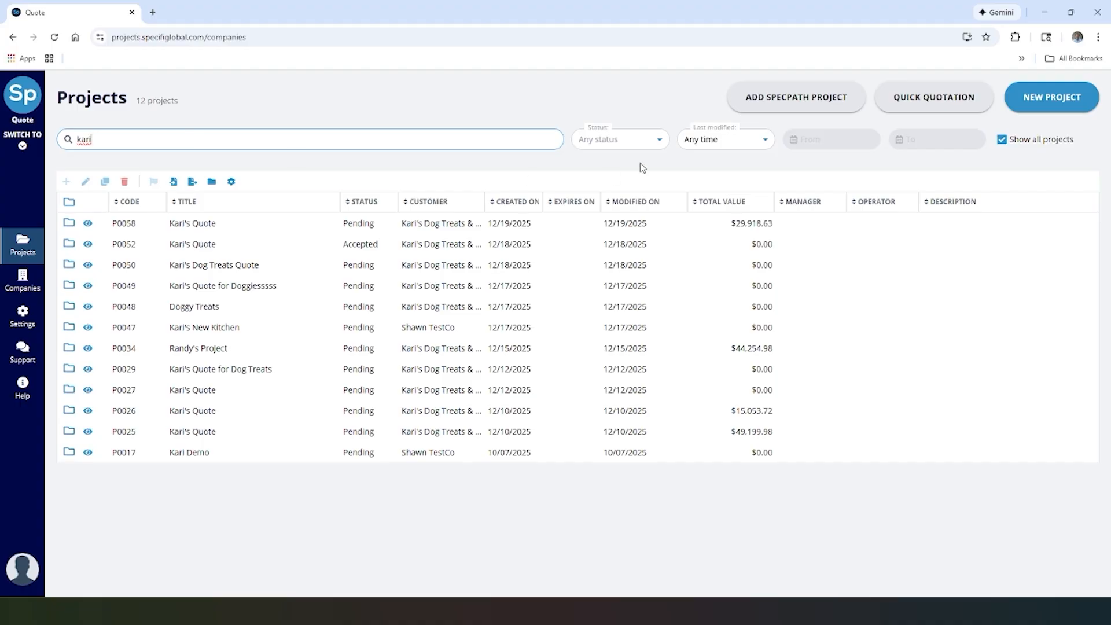
pyautogui.click(626, 141)
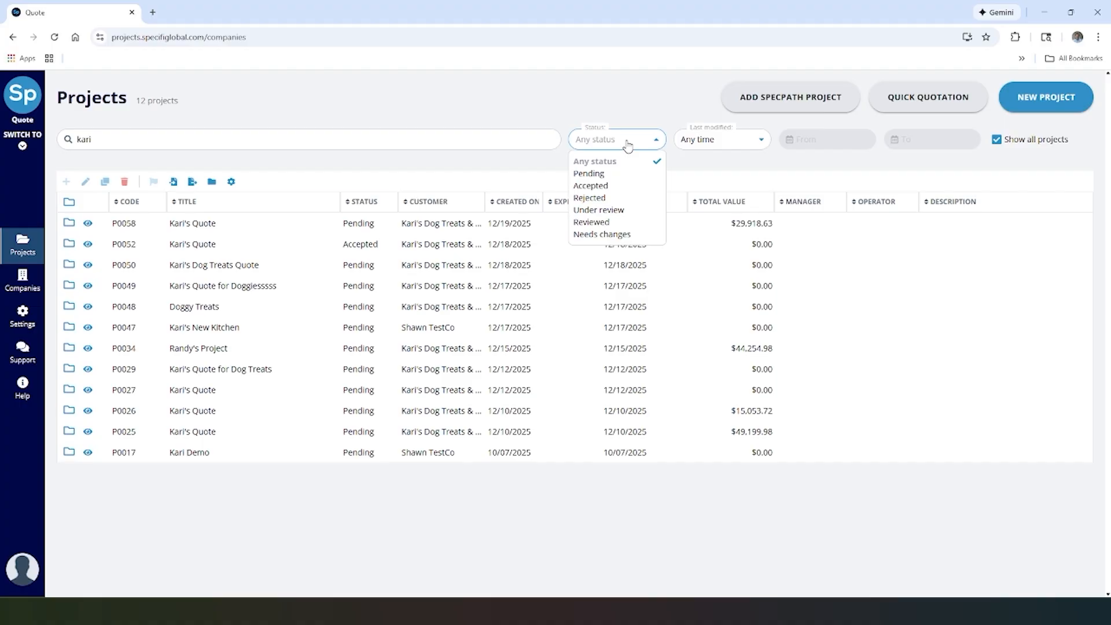
pyautogui.click(741, 145)
pyautogui.click(740, 145)
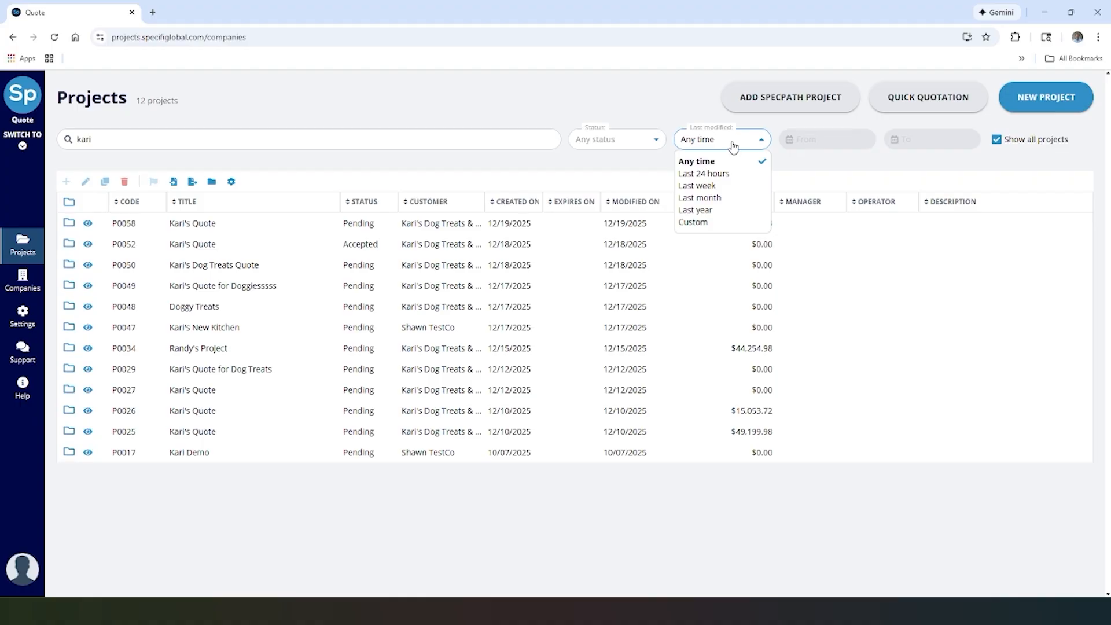
pyautogui.click(606, 108)
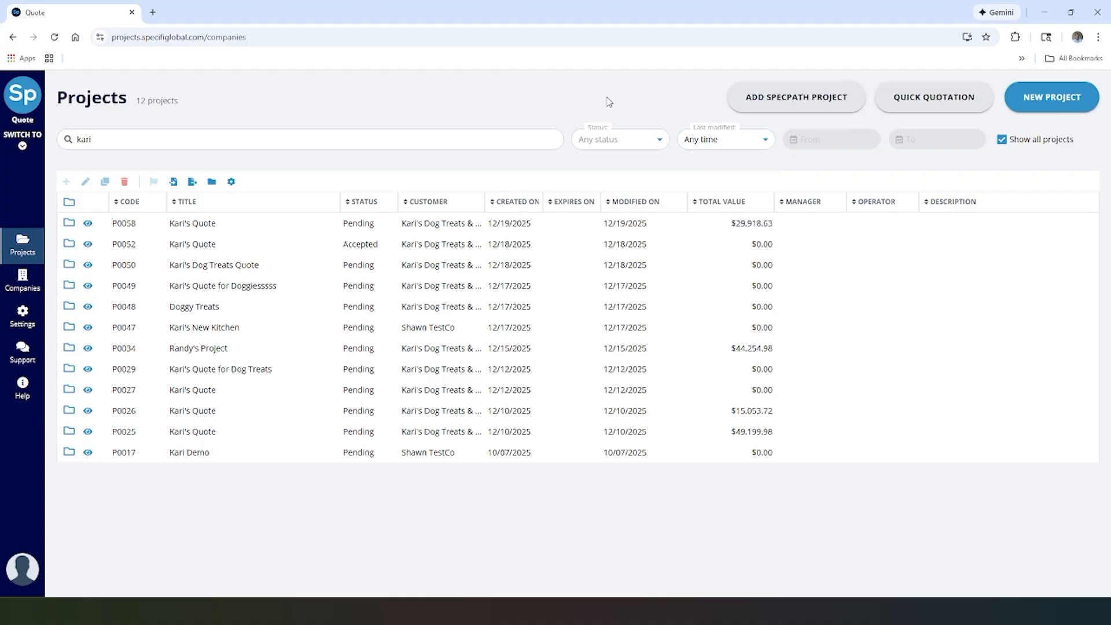
# Browse the SpecPath projects and preview the item list of Orange County Public Schools - Oakshire Elementary School without saving it.
pyautogui.click(770, 99)
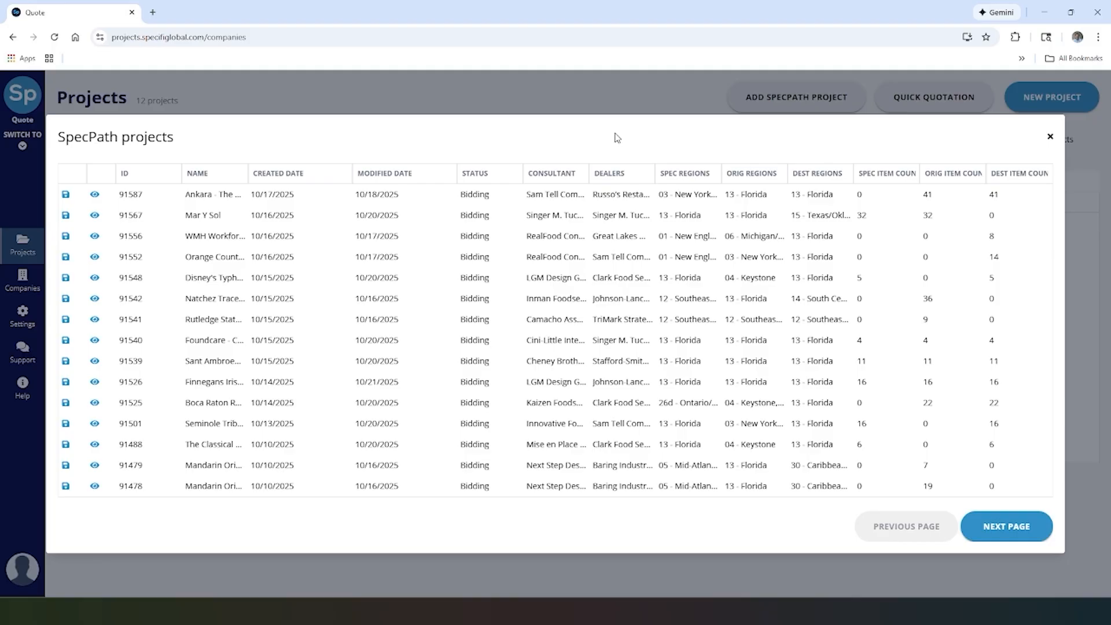
pyautogui.click(95, 257)
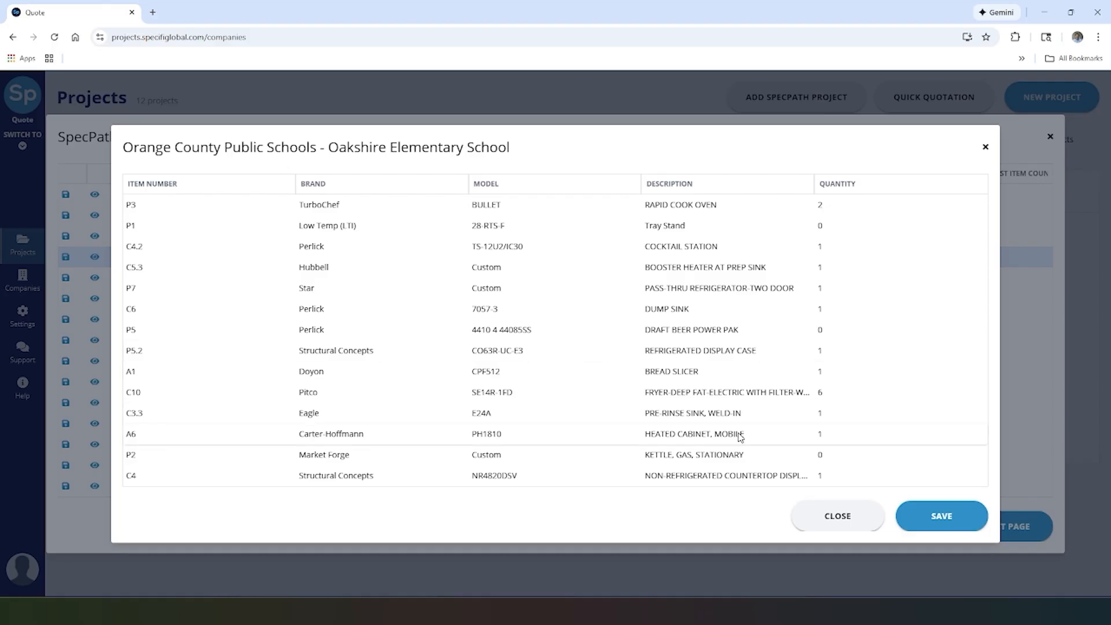
pyautogui.click(839, 516)
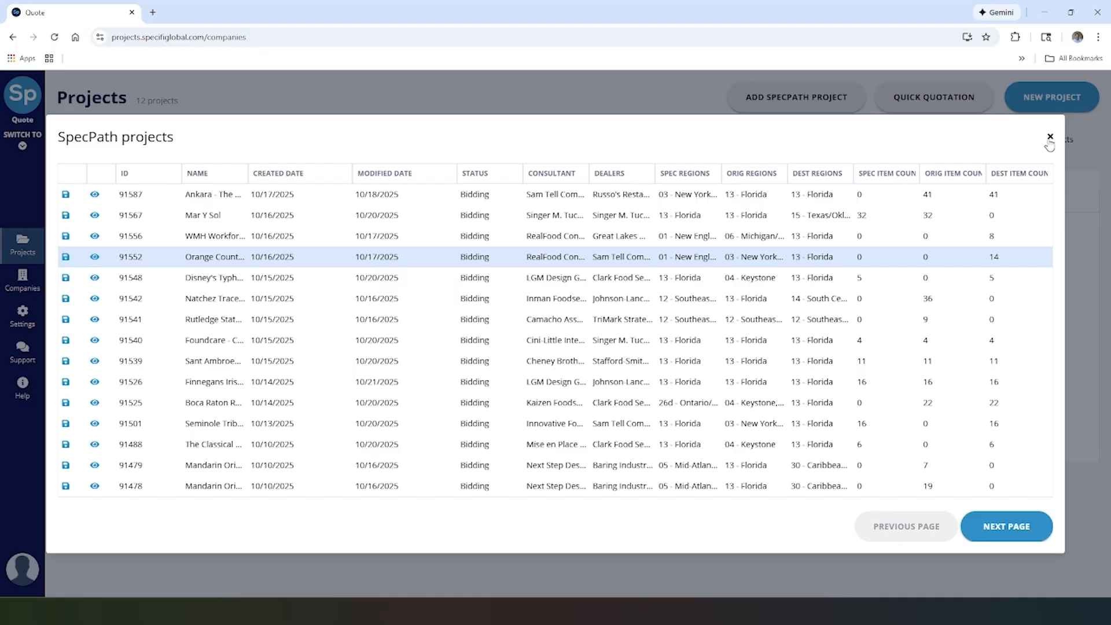
pyautogui.click(1050, 137)
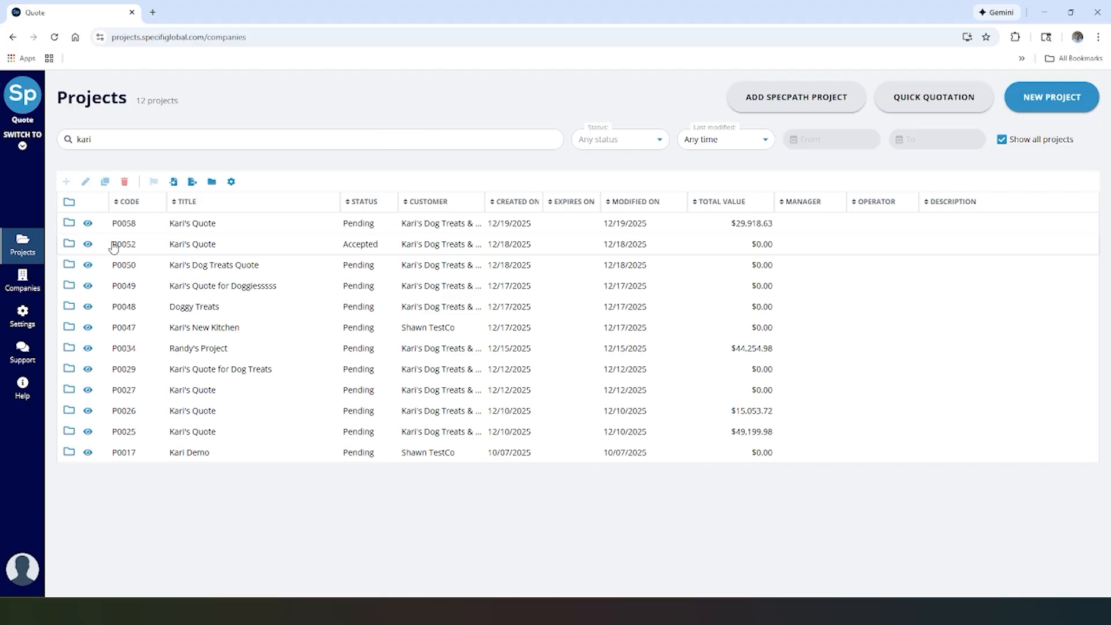
# Go to the companies list and inspect the new-company form, including its address fields, without creating a company.
pyautogui.click(19, 285)
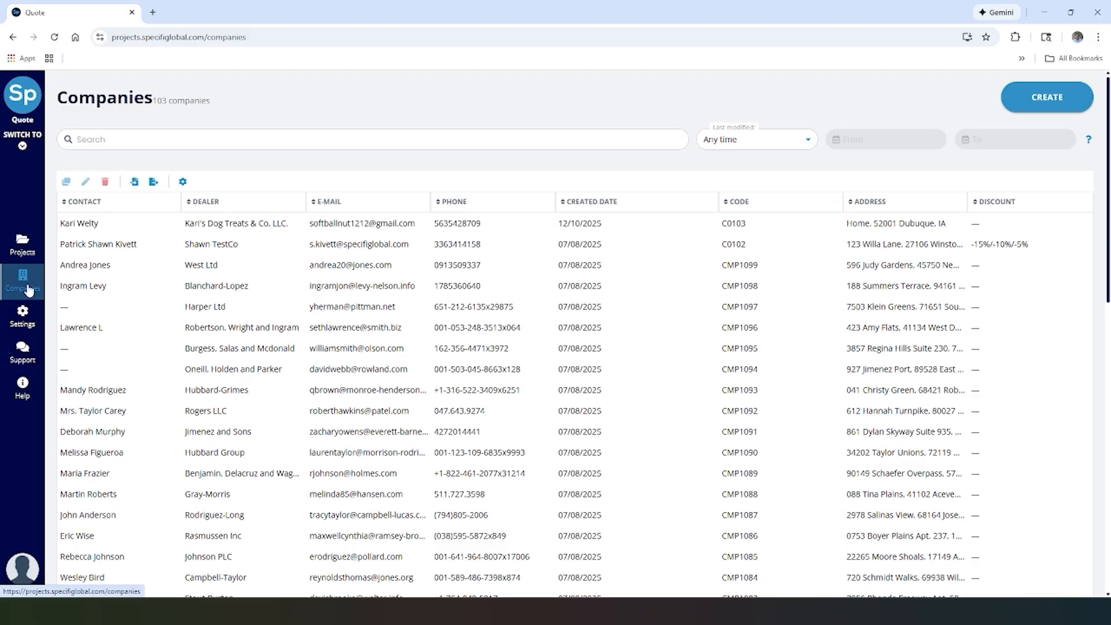
pyautogui.click(1036, 98)
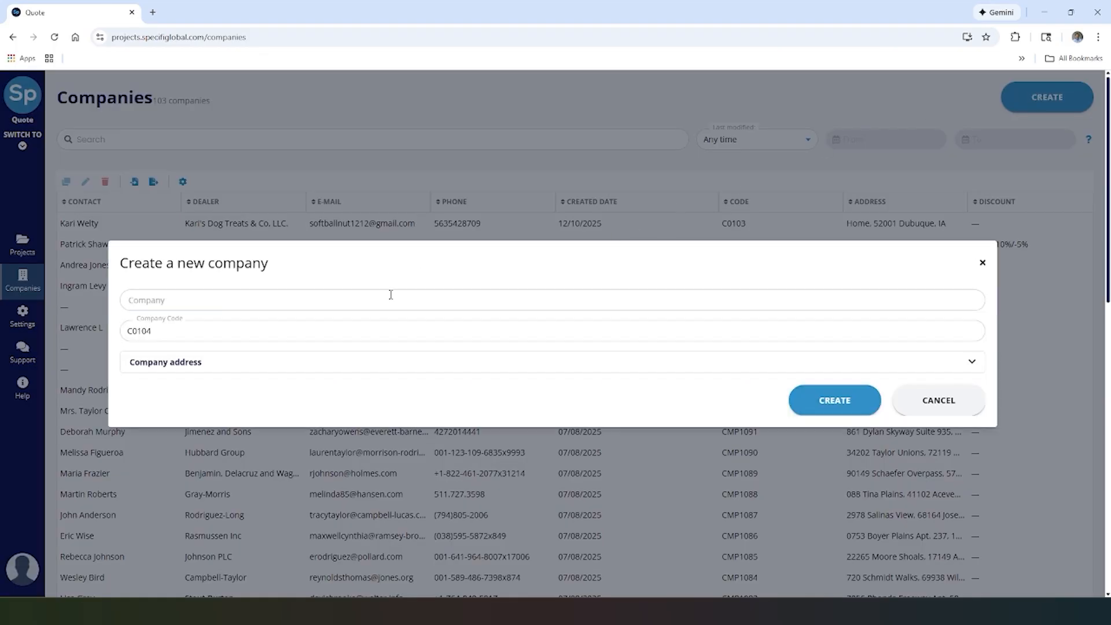
pyautogui.click(384, 303)
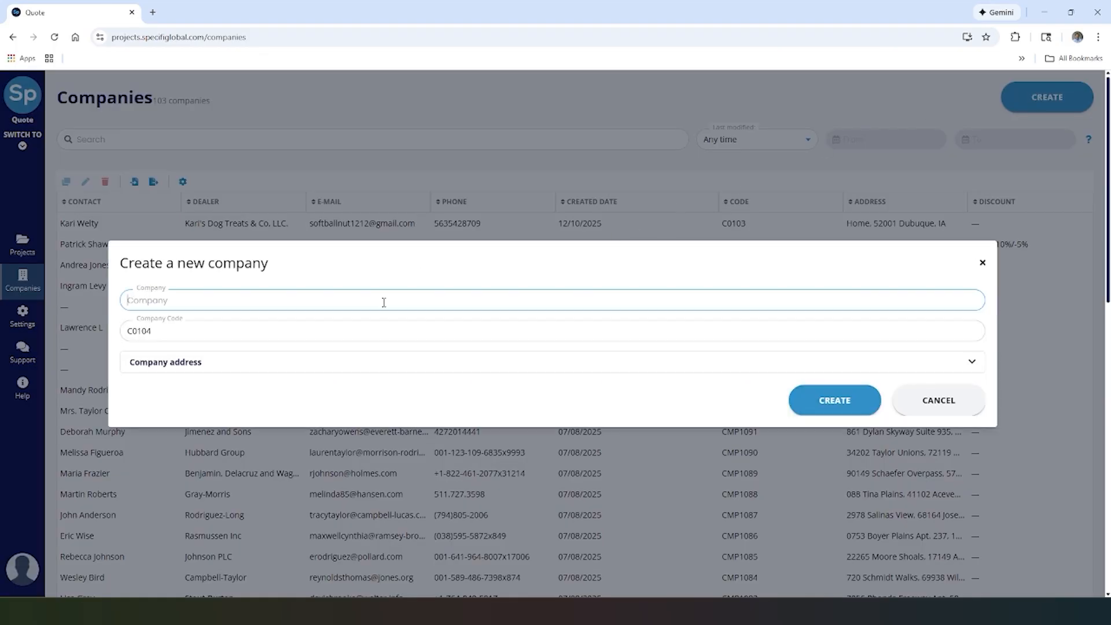
pyautogui.click(355, 363)
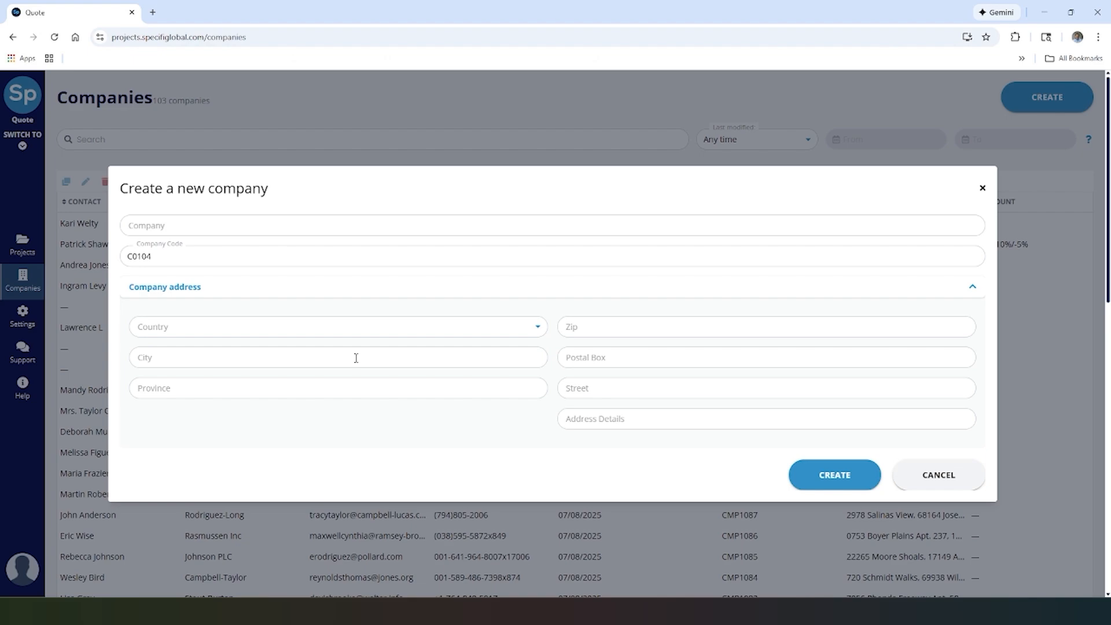
pyautogui.click(928, 483)
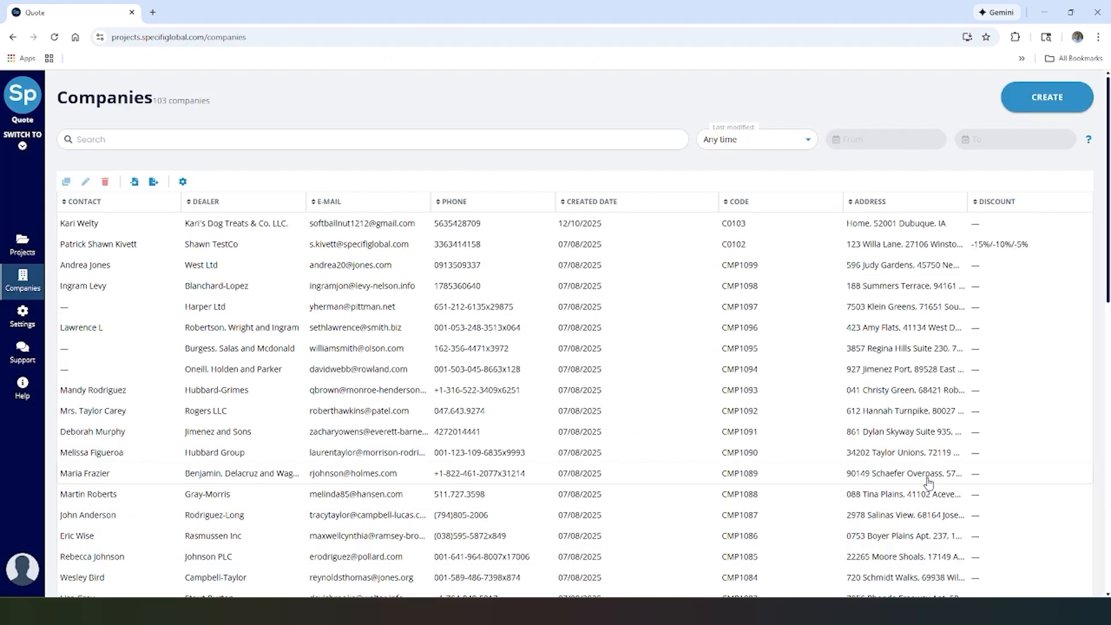
# Move the Company column to first place in the companies list, remove its Dealer alias, and save the column configuration.
pyautogui.click(184, 182)
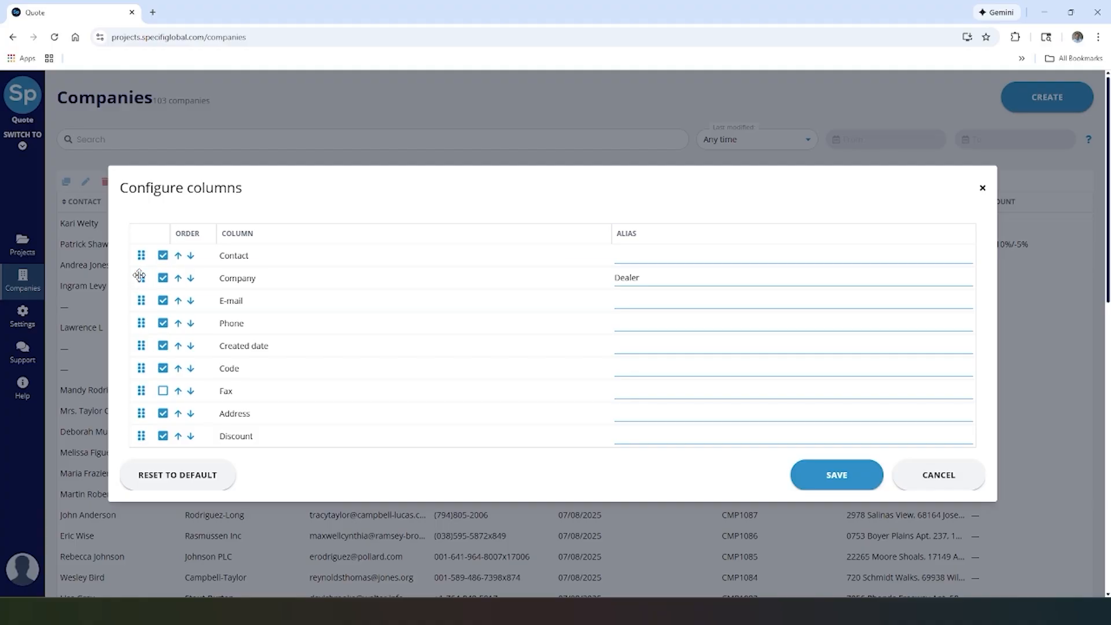
pyautogui.moveTo(138, 280); pyautogui.dragTo(135, 254)
pyautogui.doubleClick(654, 252)
pyautogui.press('BackSpace')
pyautogui.click(851, 476)
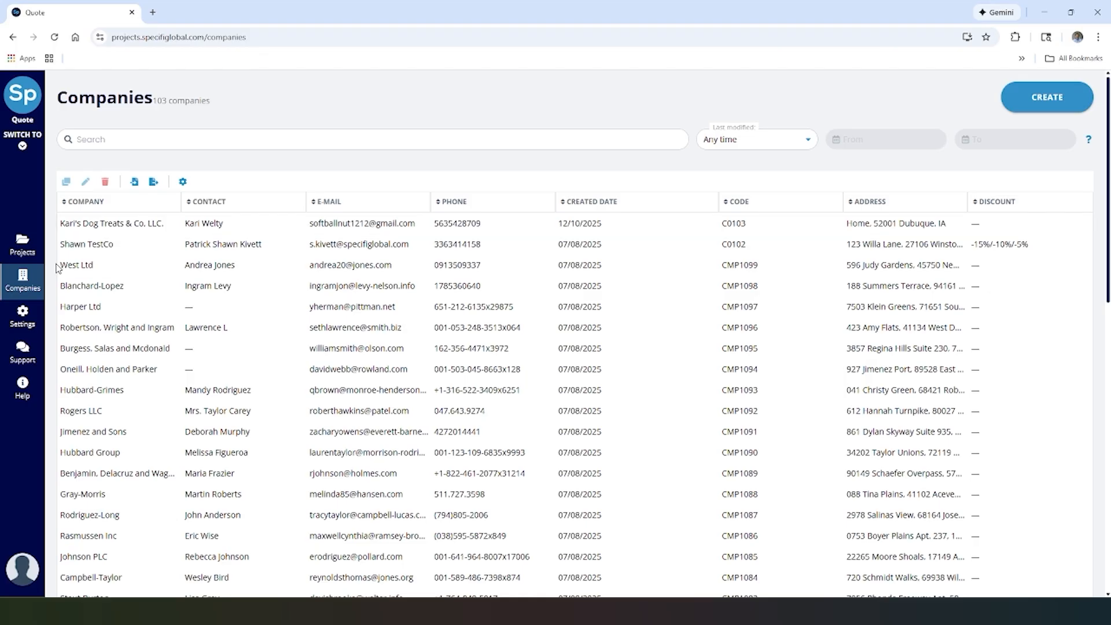
# Go to the general settings and review the available content languages and default currencies.
pyautogui.click(22, 320)
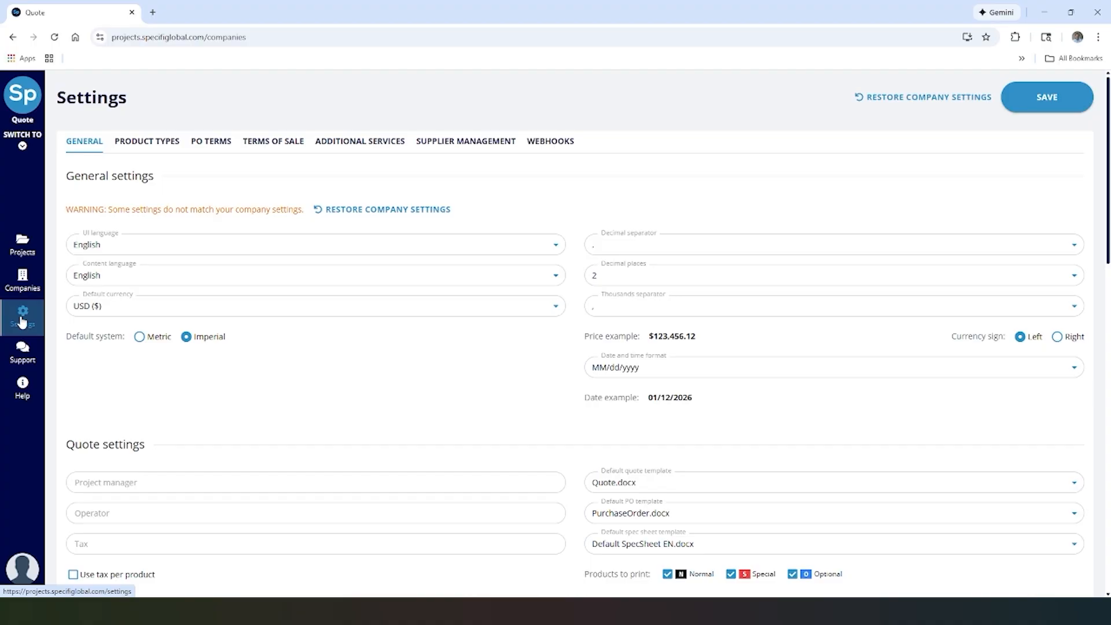
pyautogui.click(128, 282)
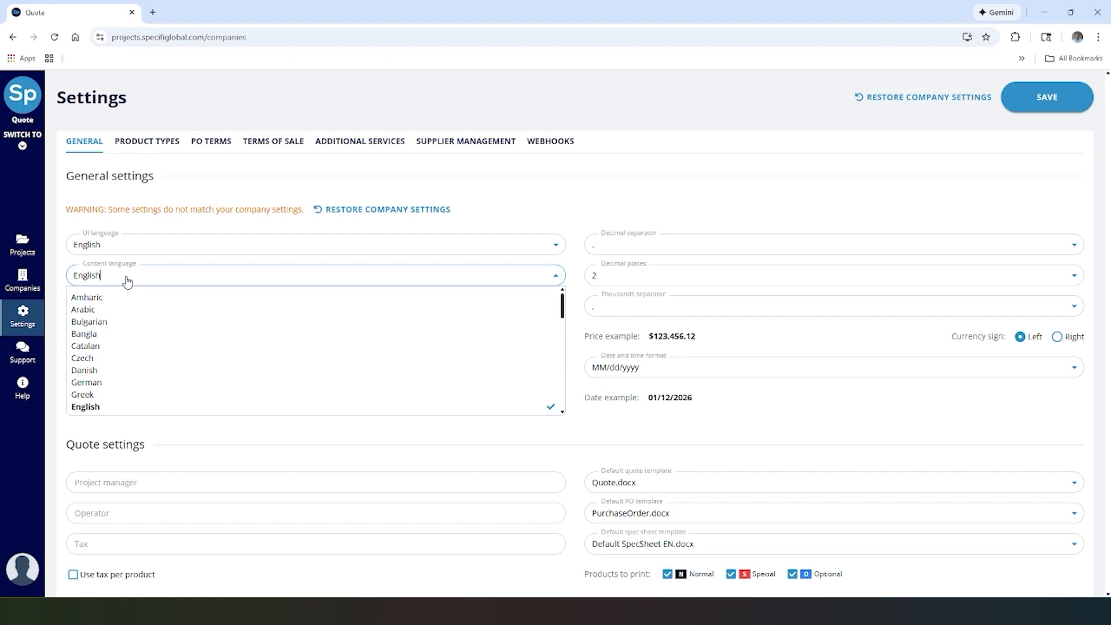
pyautogui.click(166, 437)
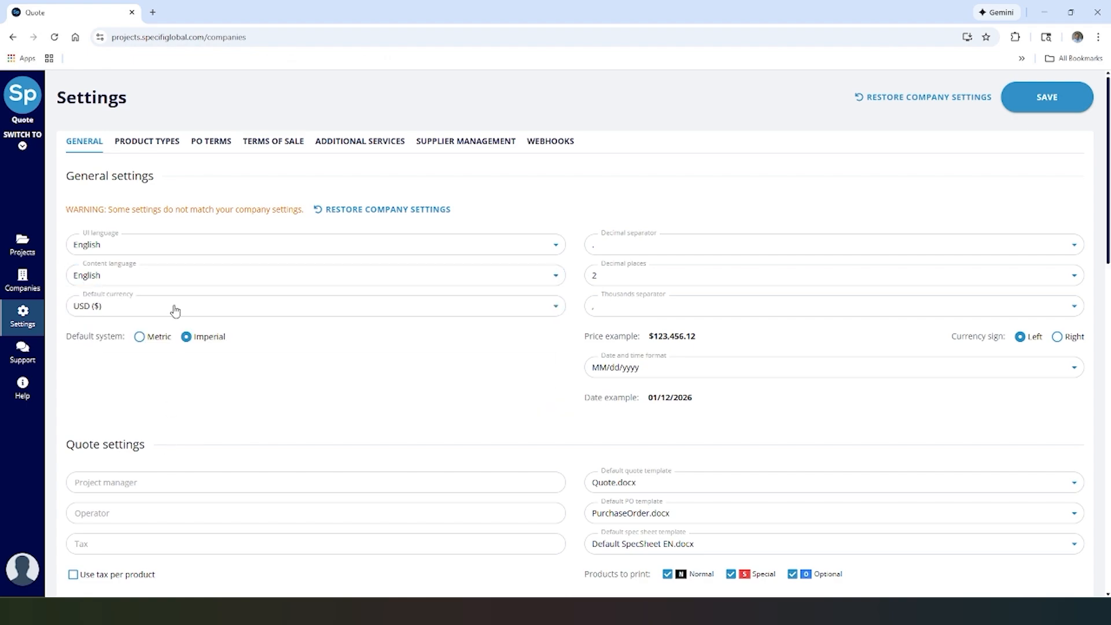
pyautogui.click(176, 306)
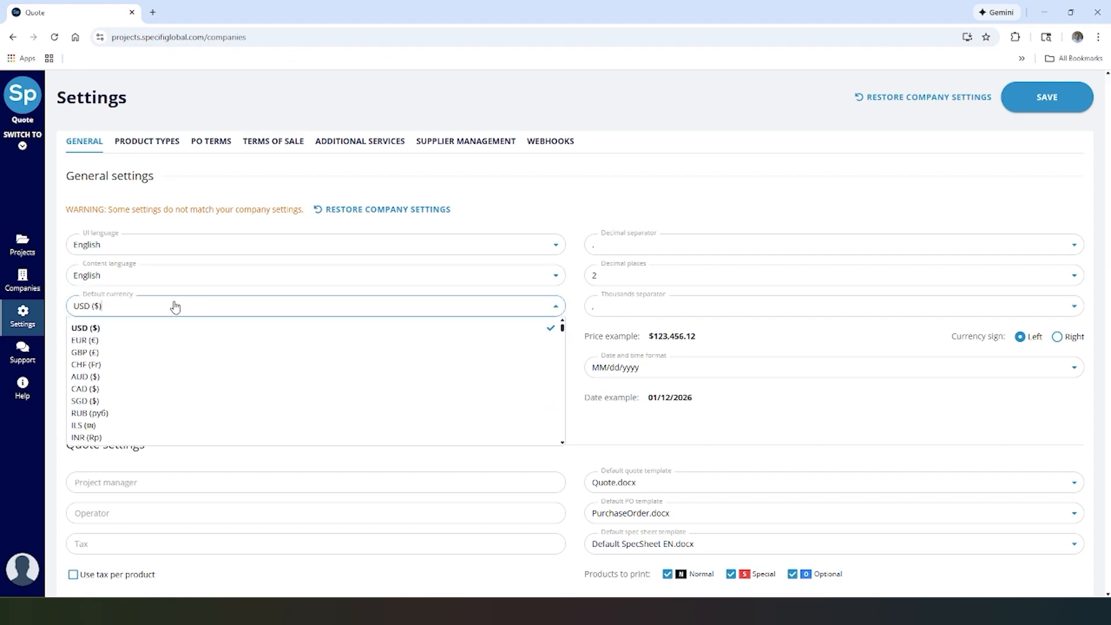
pyautogui.click(216, 463)
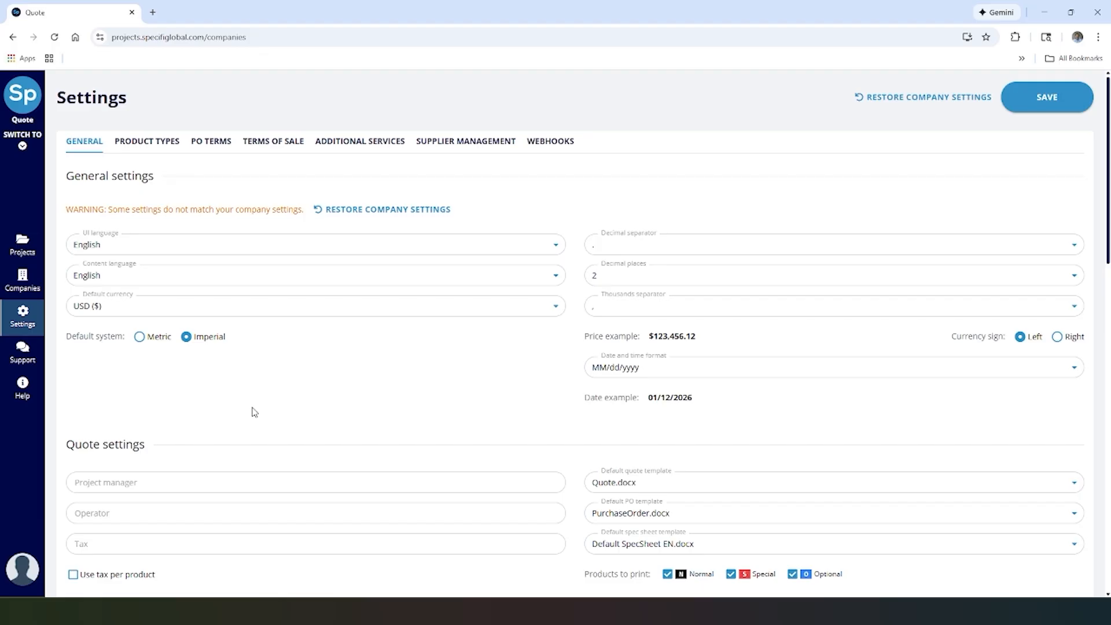
# Change the base price of the sell price formula in the quote settings to Cost price.
pyautogui.scroll(-1, 251, 386)
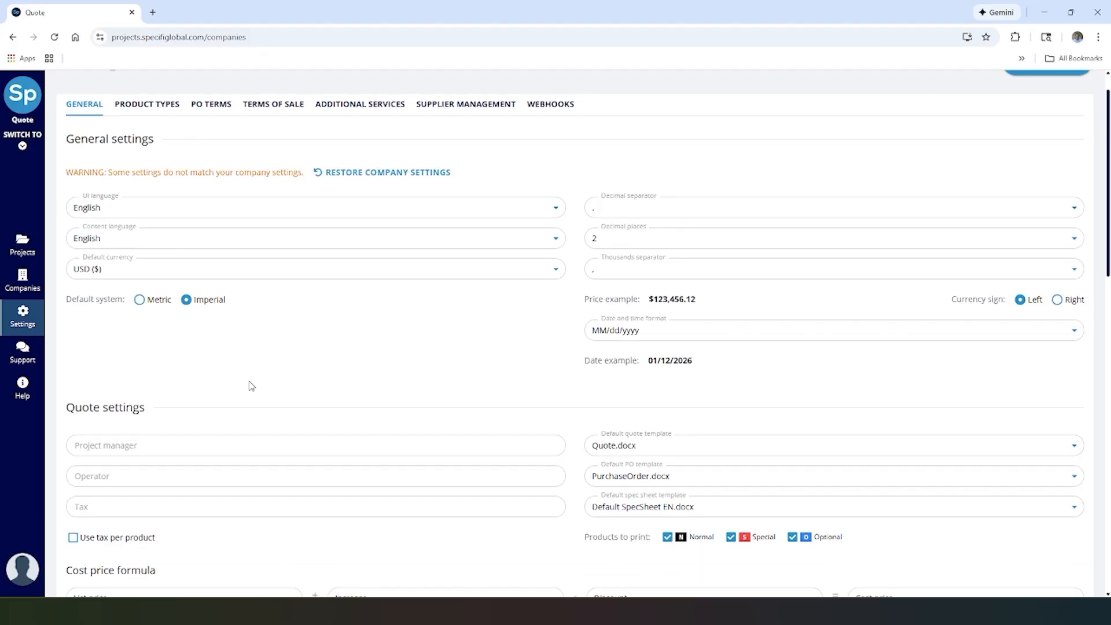
pyautogui.scroll(-1, 248, 383)
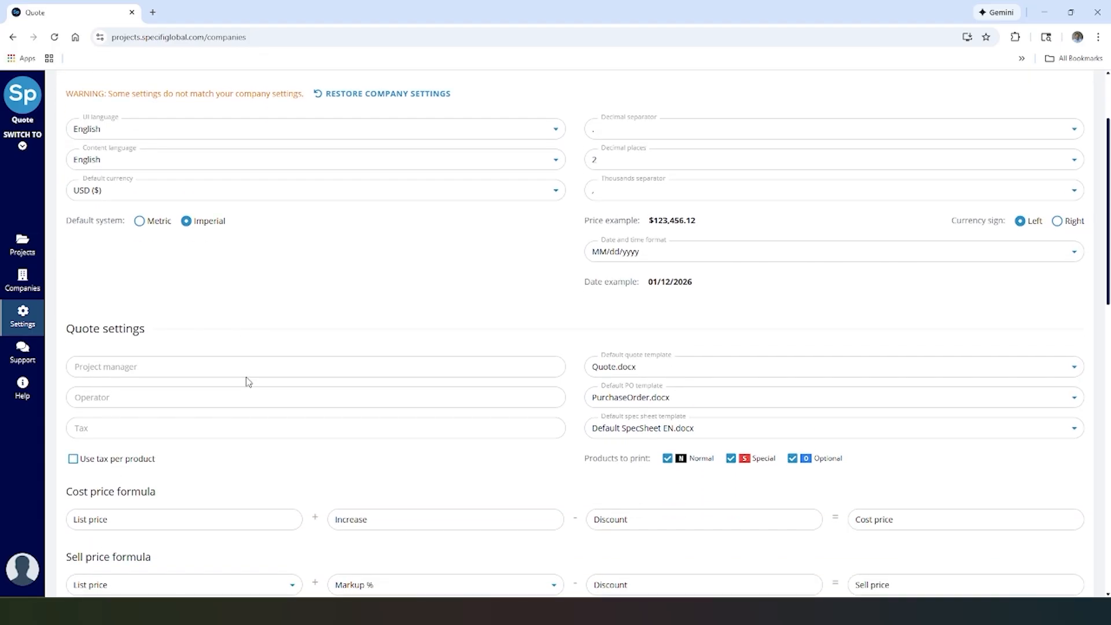
pyautogui.scroll(-1, 248, 382)
pyautogui.scroll(1, 248, 382)
pyautogui.scroll(-1, 249, 382)
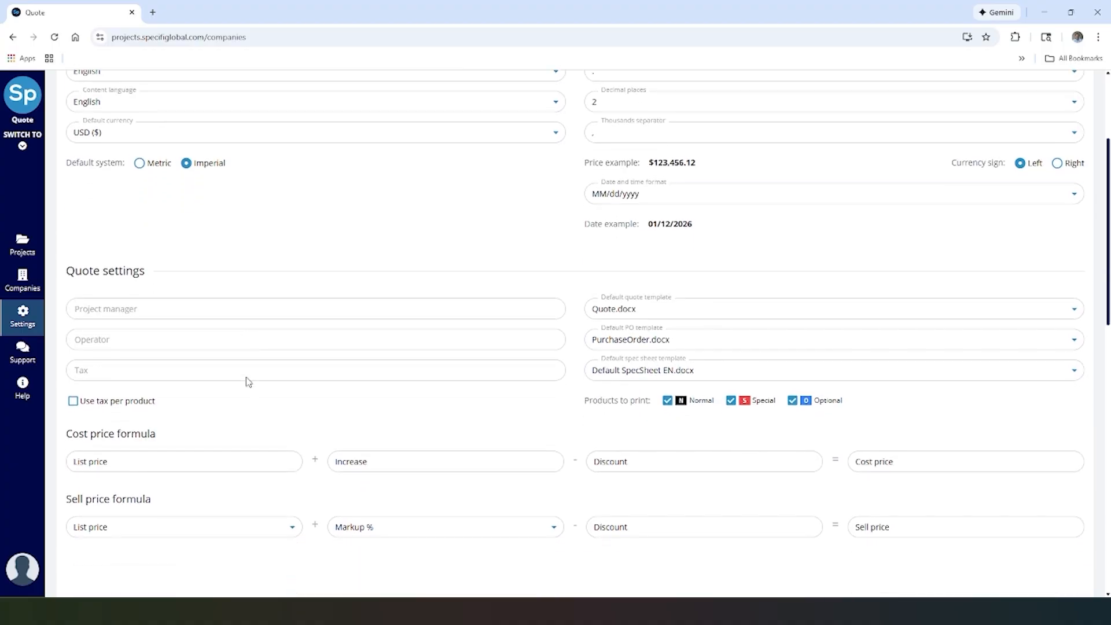
pyautogui.scroll(-2, 248, 382)
pyautogui.scroll(-1, 248, 382)
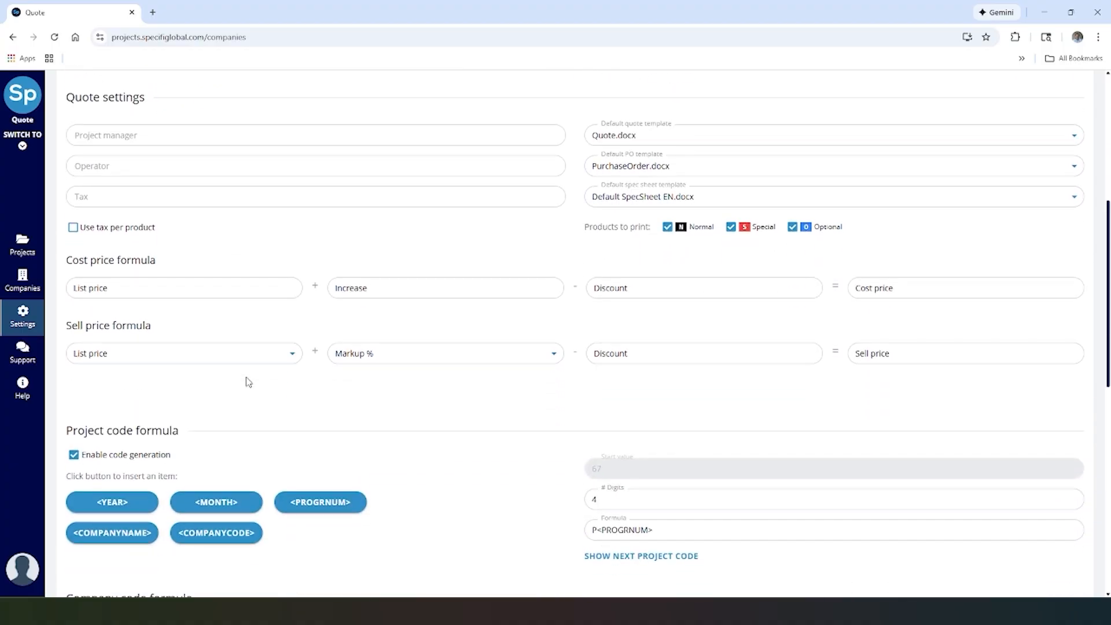
pyautogui.click(206, 362)
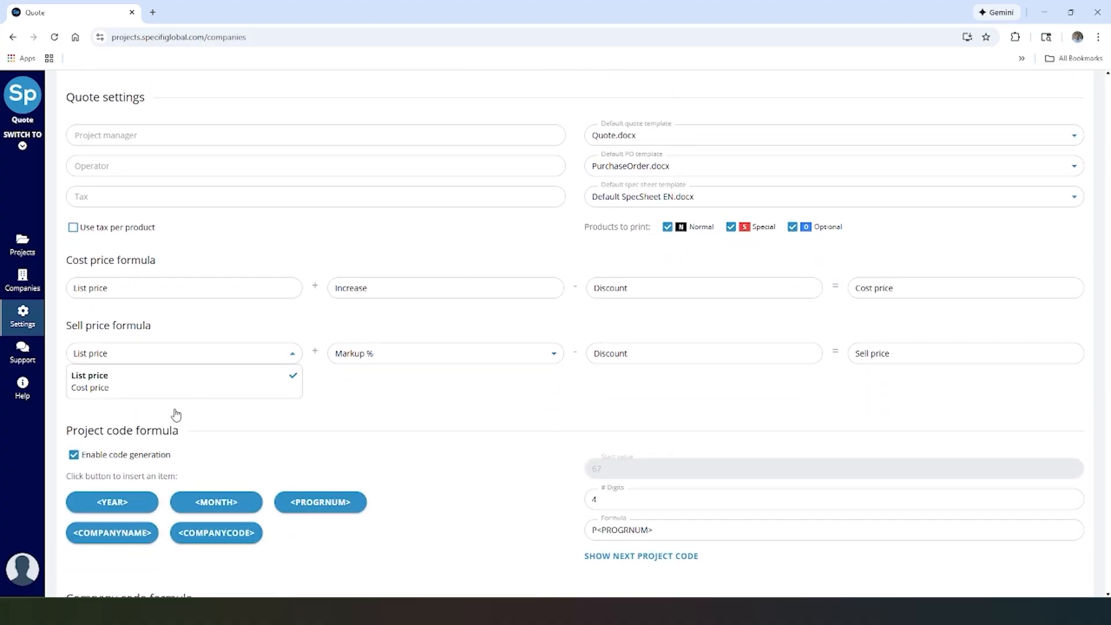
pyautogui.click(183, 389)
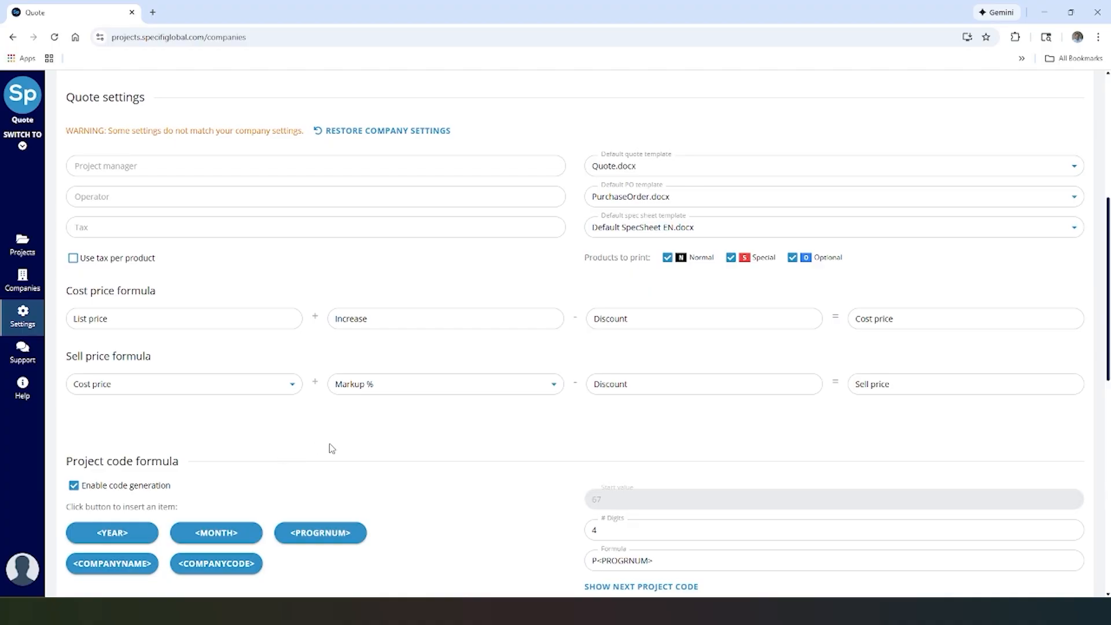
# Review the project code, company code, purchase order and item numbering formula sections of the general settings.
pyautogui.scroll(-1, 333, 448)
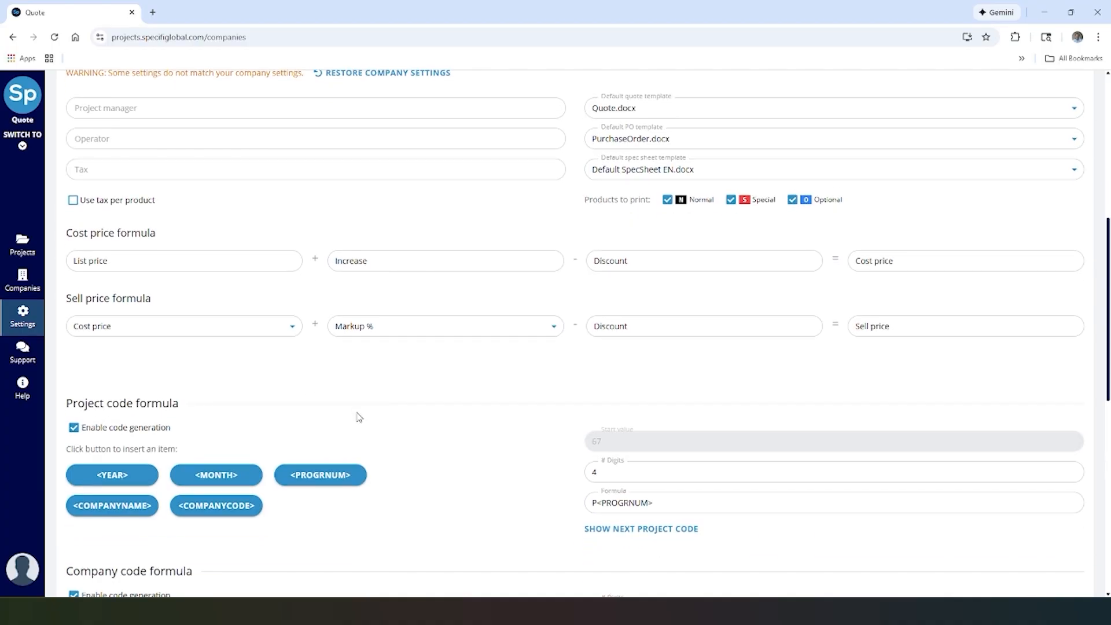
pyautogui.scroll(-2, 362, 416)
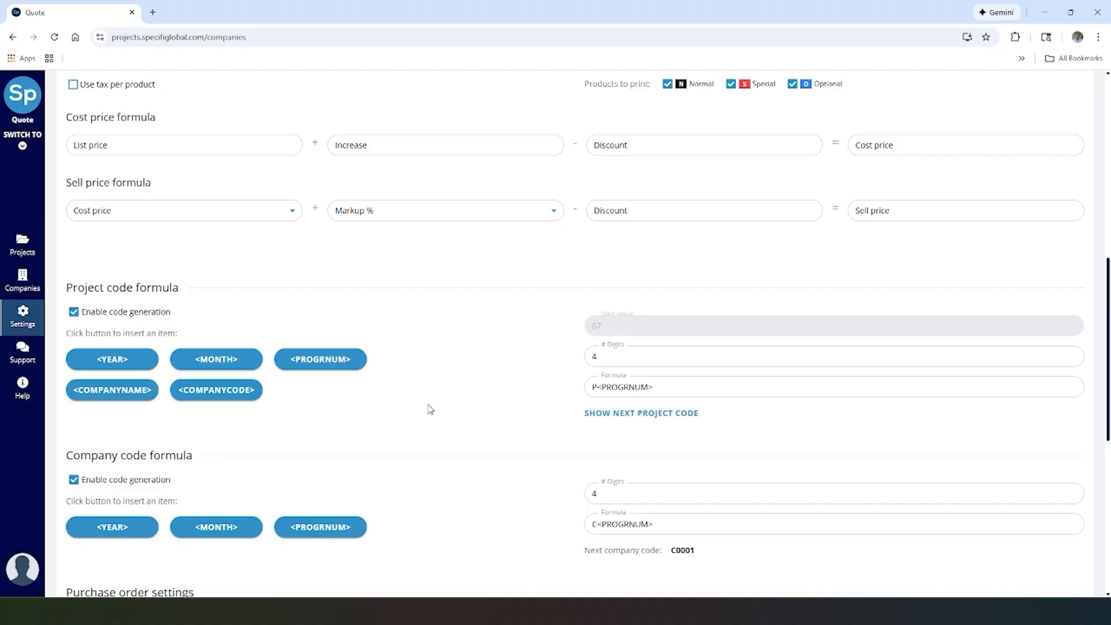
pyautogui.scroll(-2, 430, 409)
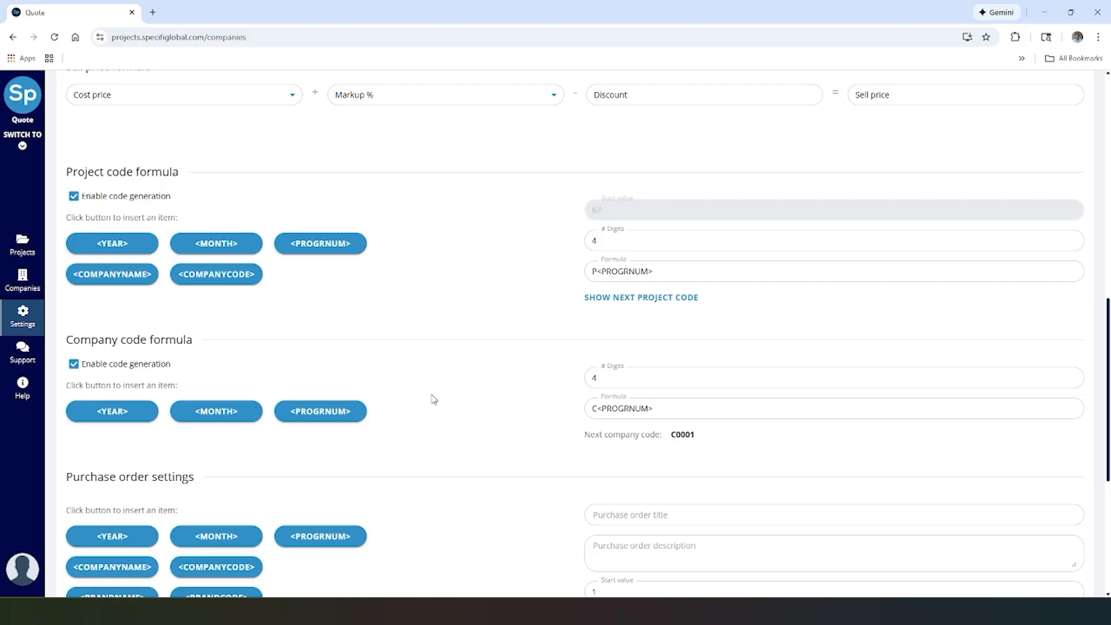
pyautogui.scroll(-1, 434, 400)
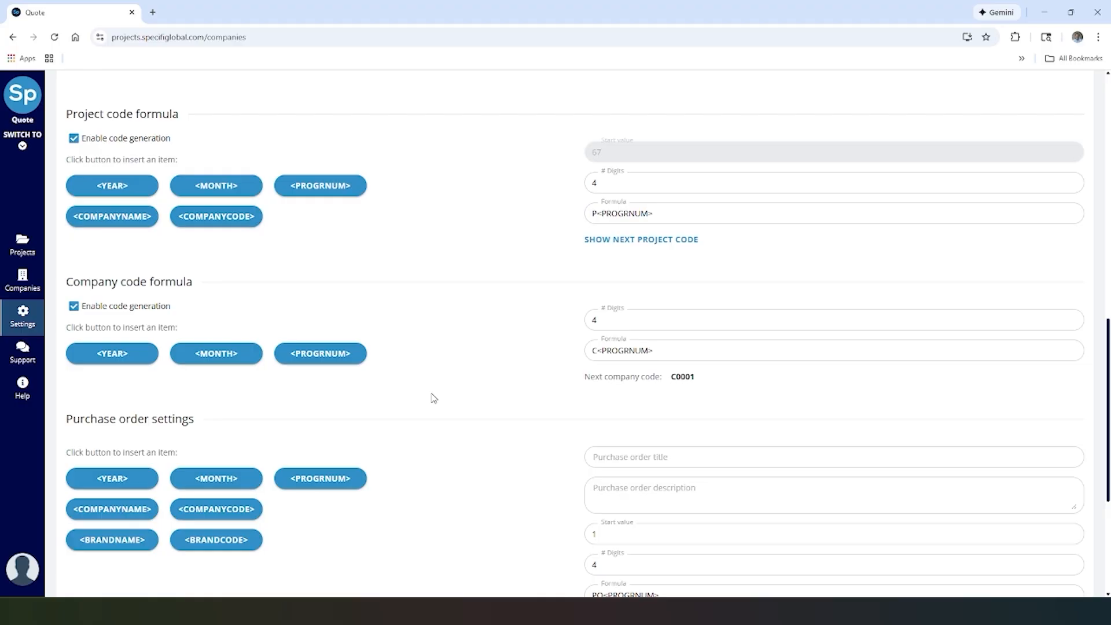
pyautogui.scroll(-2, 434, 399)
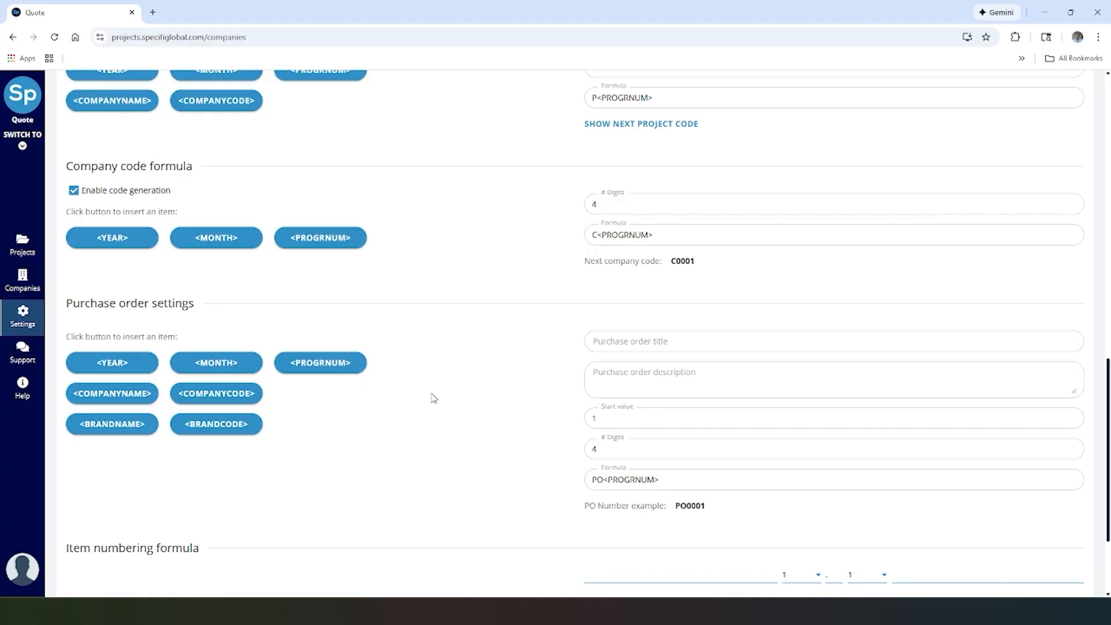
pyautogui.scroll(-1, 434, 399)
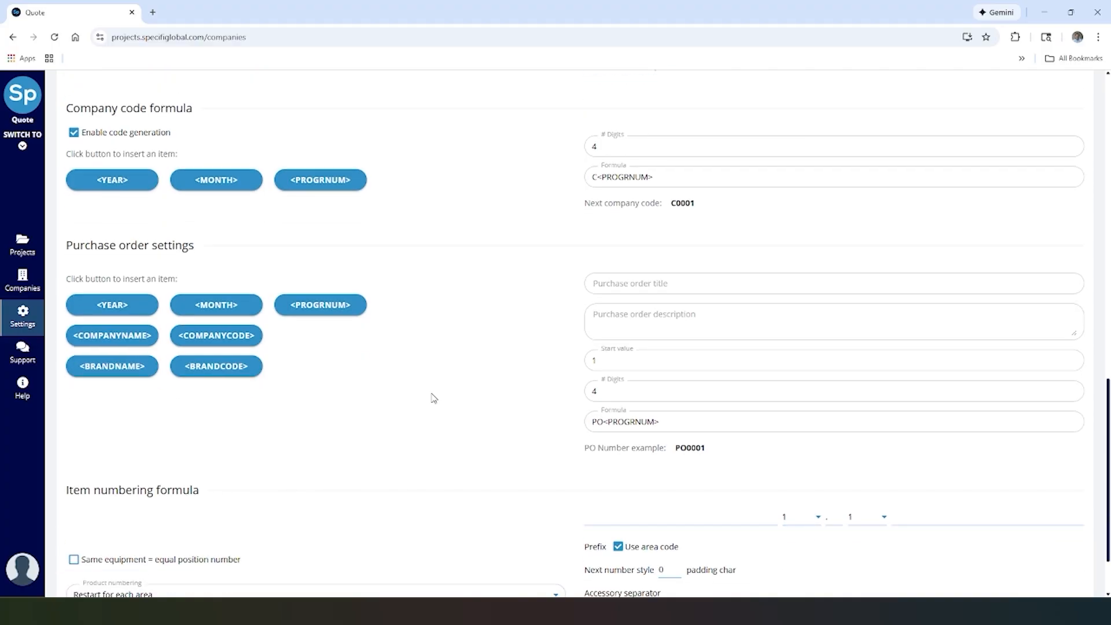
pyautogui.scroll(-1, 434, 399)
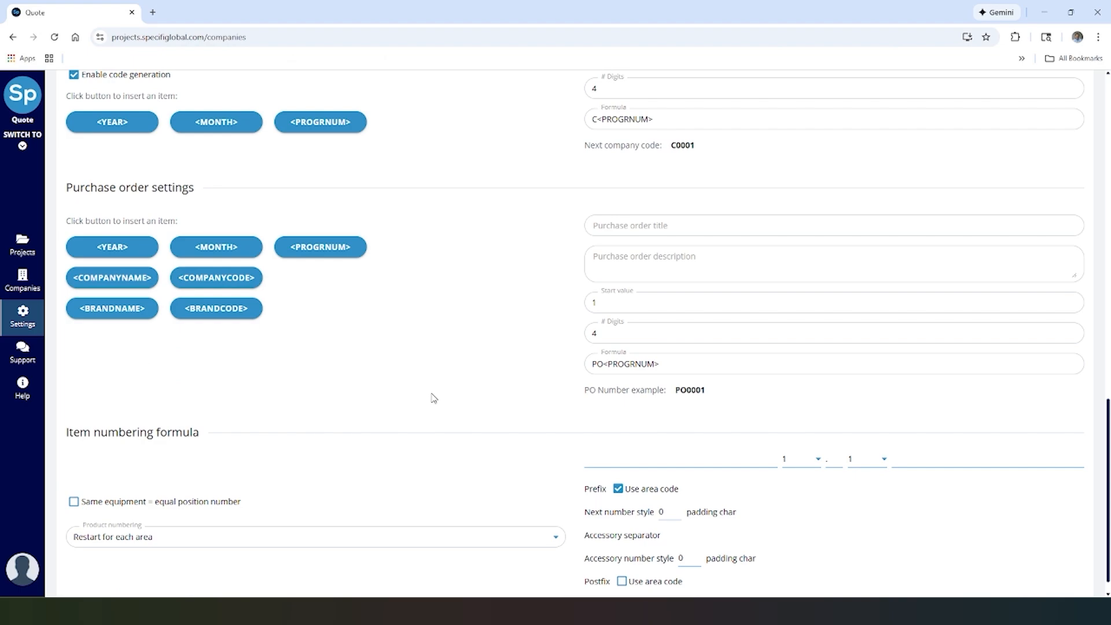
pyautogui.scroll(-1, 434, 398)
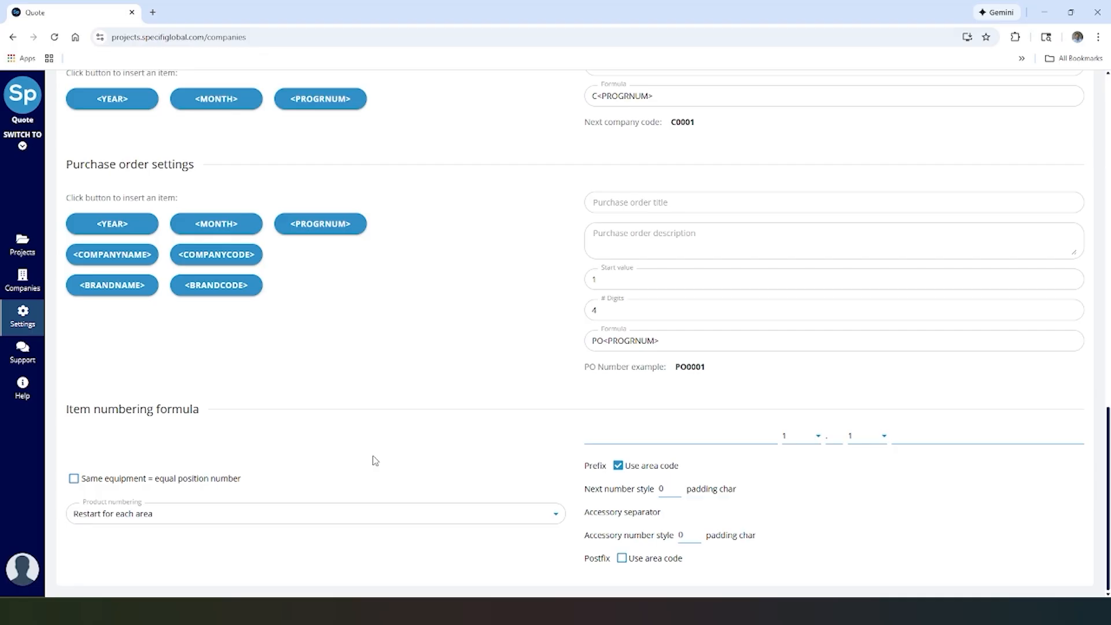
pyautogui.scroll(6, 373, 456)
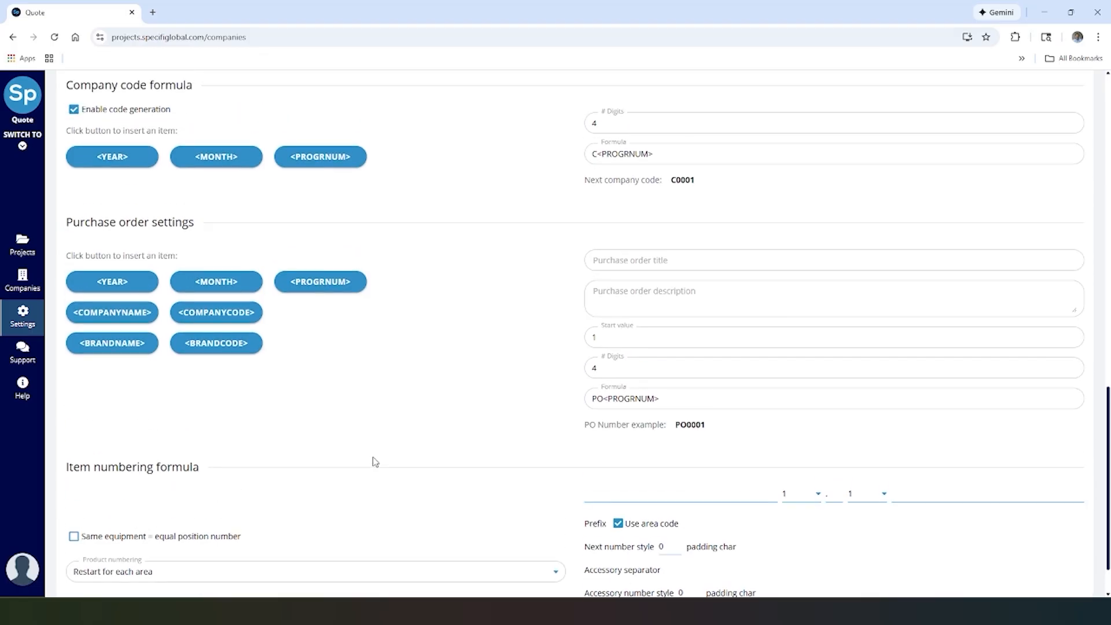
pyautogui.scroll(8, 379, 462)
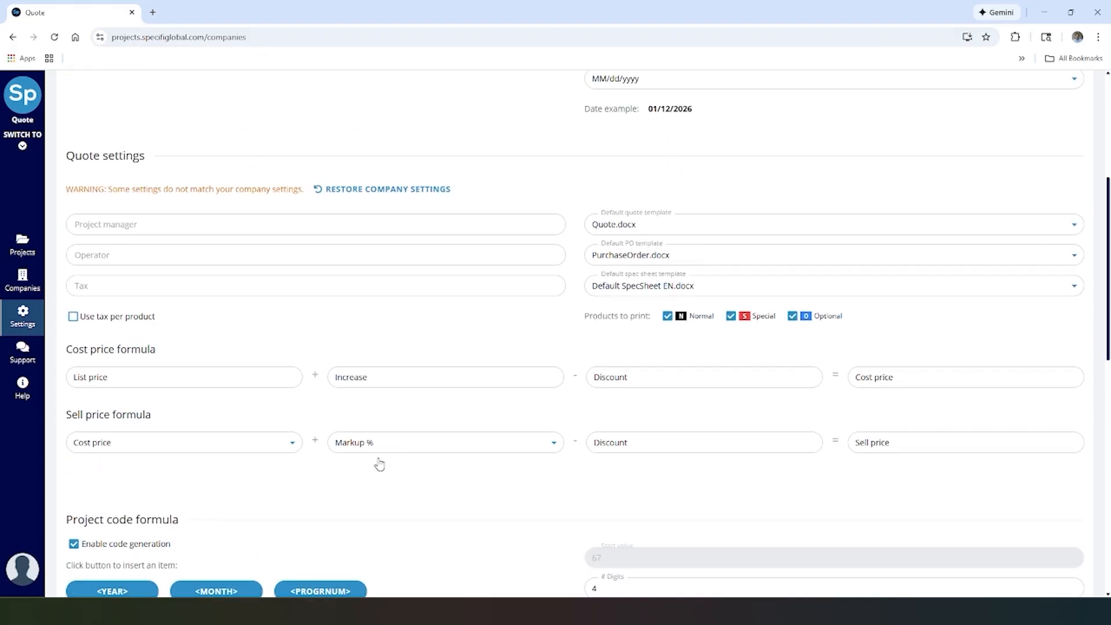
pyautogui.scroll(2, 380, 463)
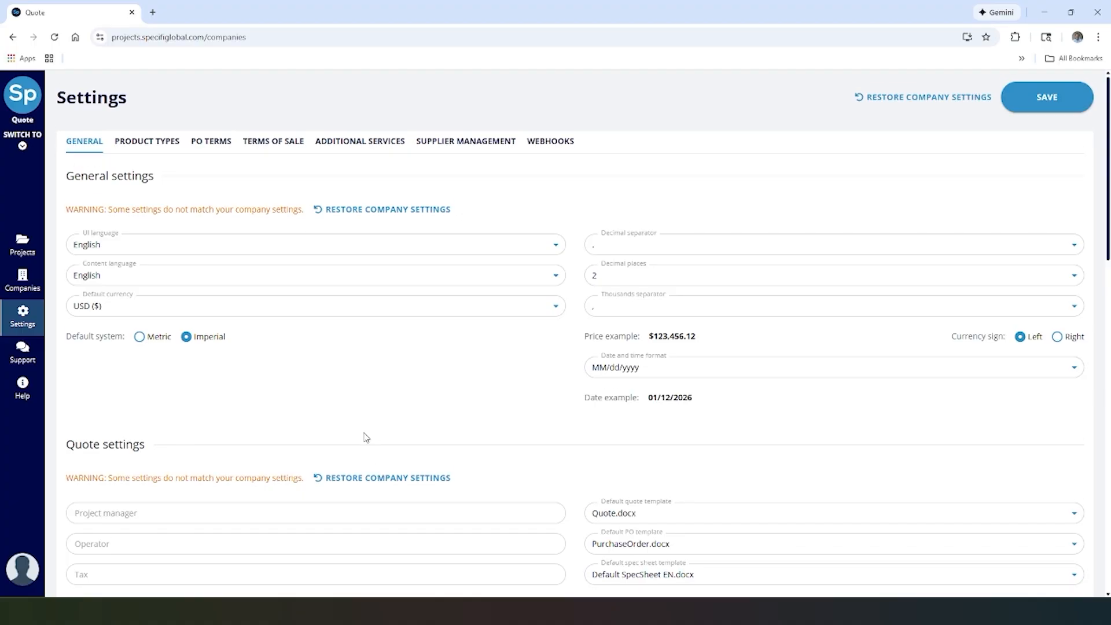
# Go to the product types settings and inspect the form for adding a product type, without creating one.
pyautogui.click(152, 146)
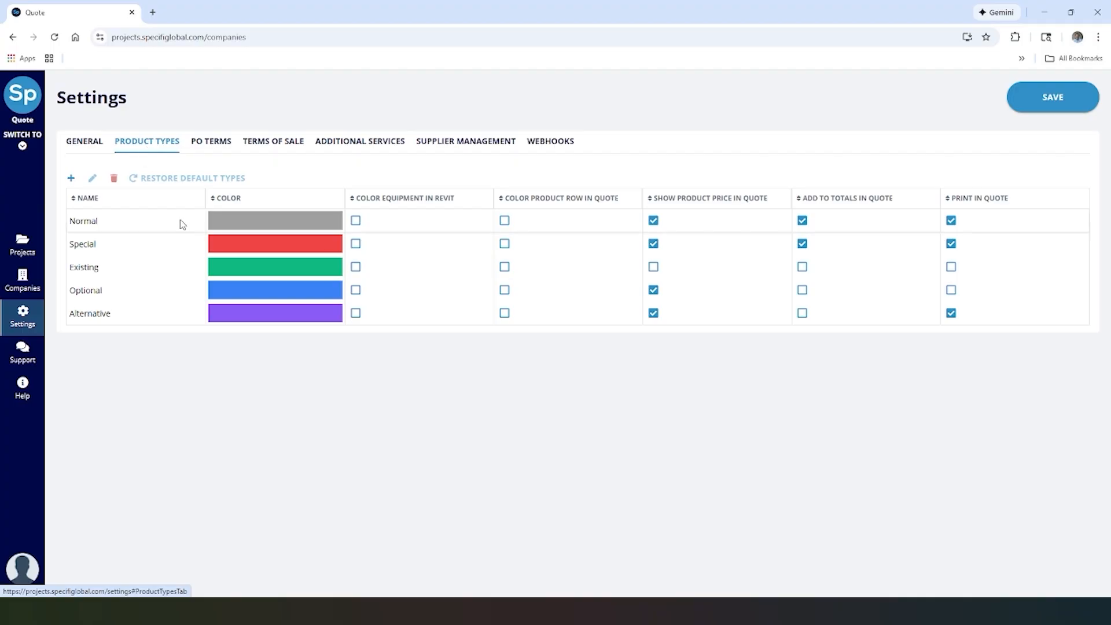
pyautogui.click(70, 180)
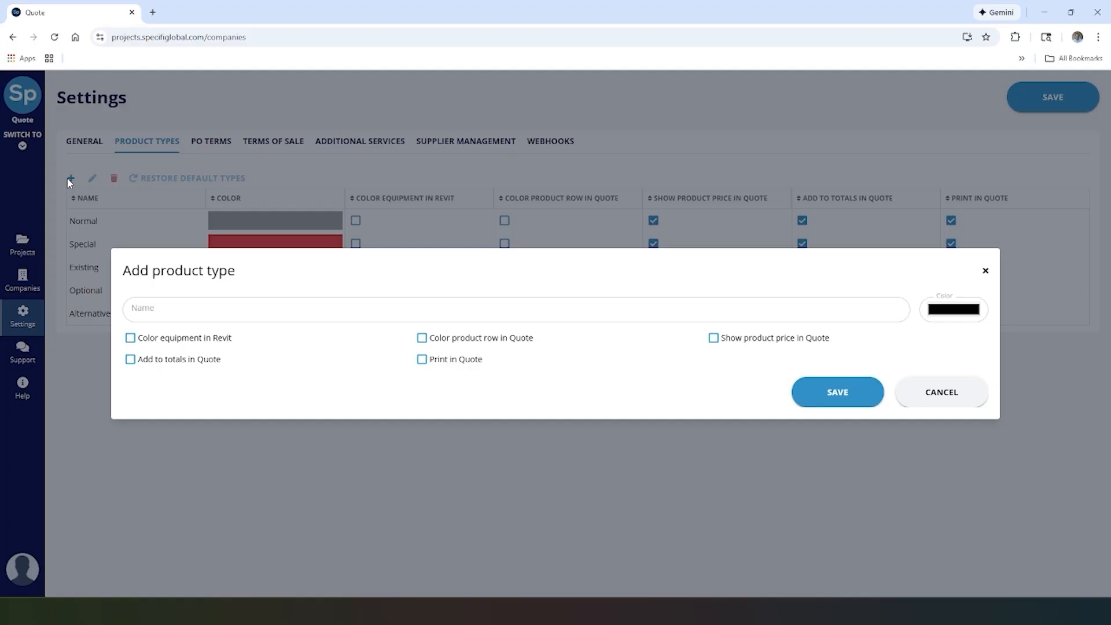
pyautogui.click(942, 394)
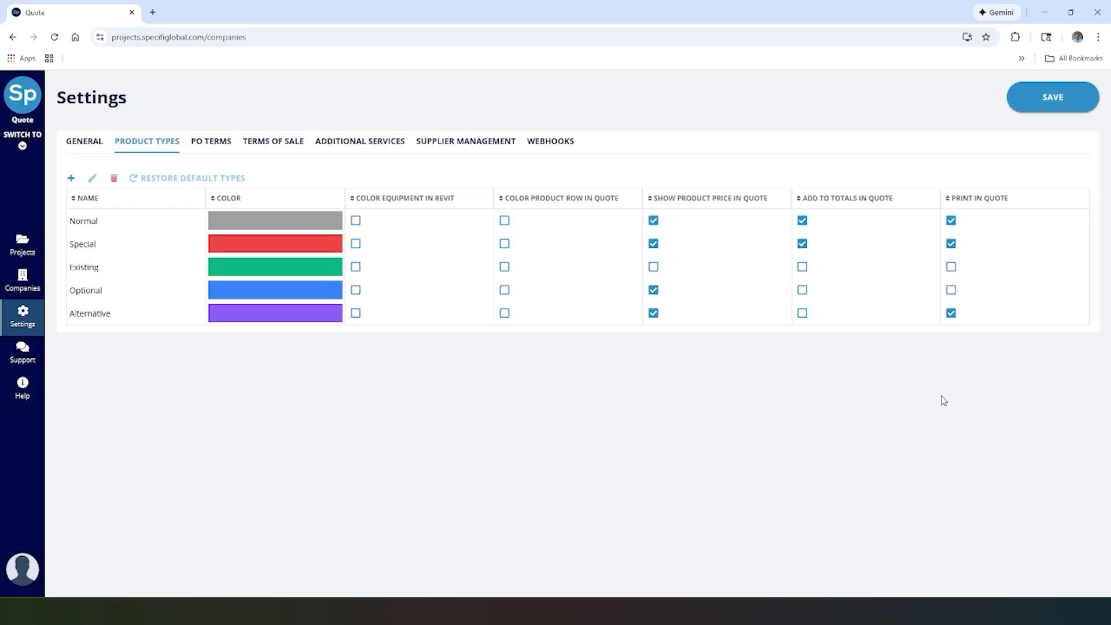
# Add a purchase order term named "Due upon delivery" with no description, and save the settings.
pyautogui.click(212, 144)
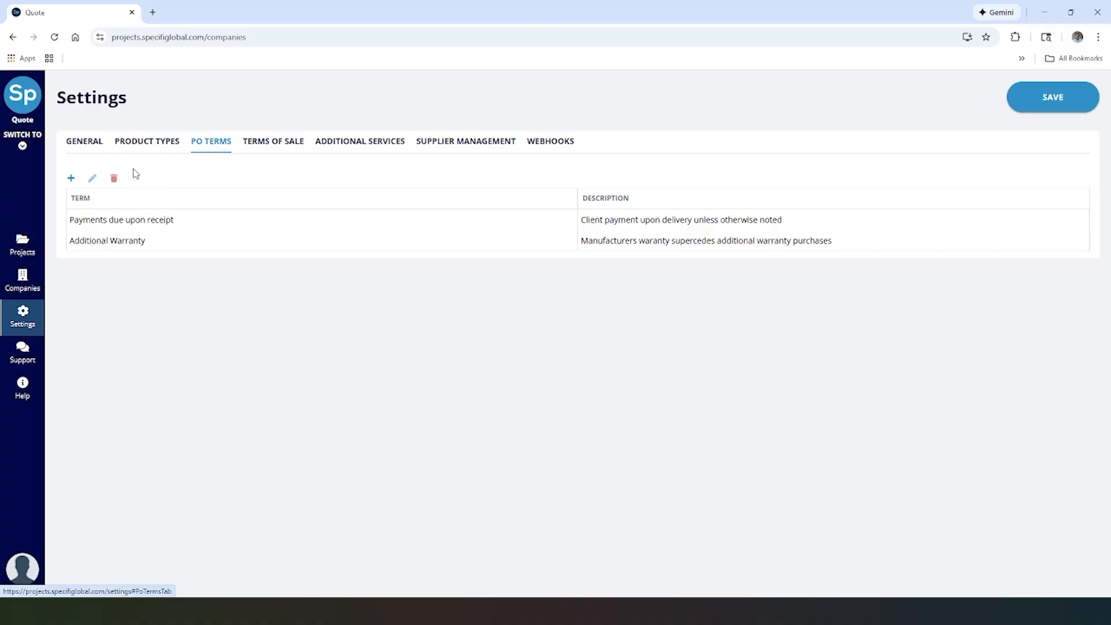
pyautogui.click(72, 180)
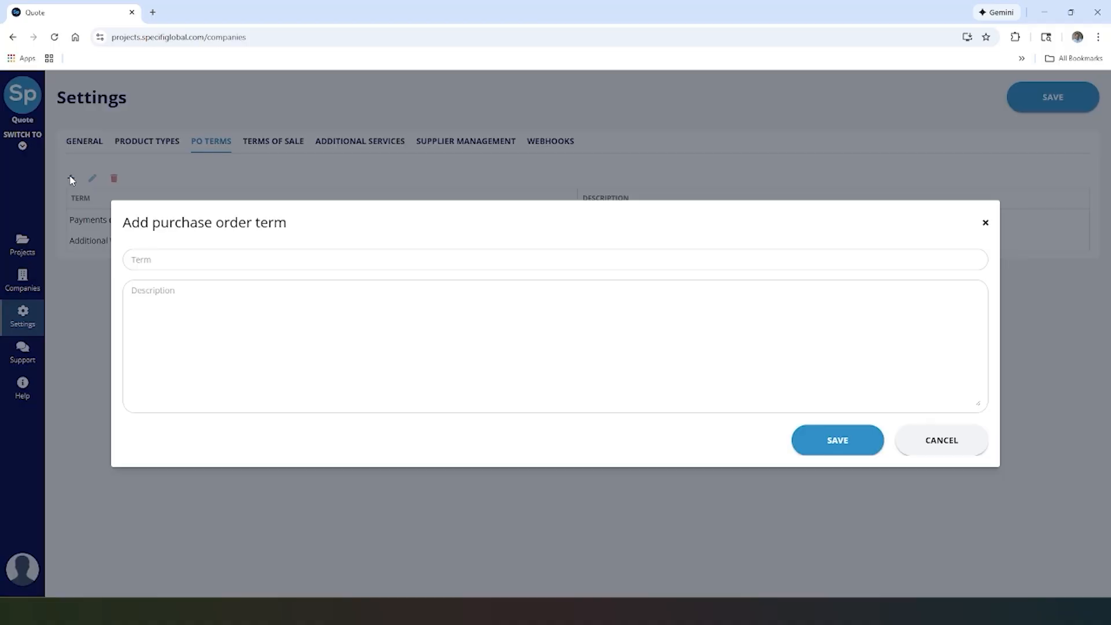
pyautogui.click(226, 262)
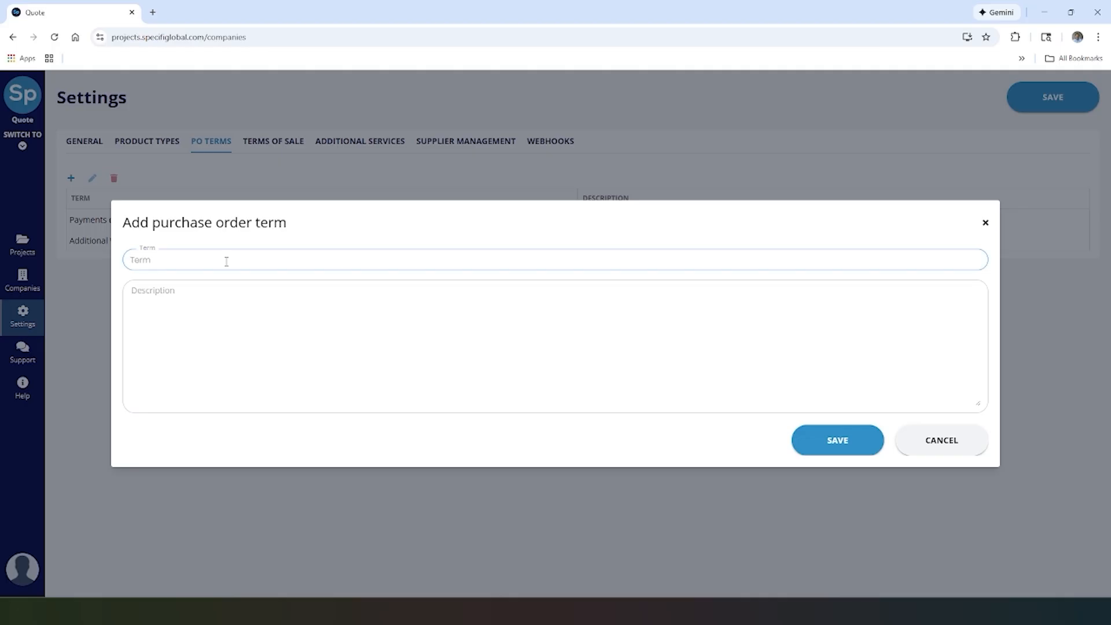
pyautogui.write('Due upon delivery')
pyautogui.click(325, 311)
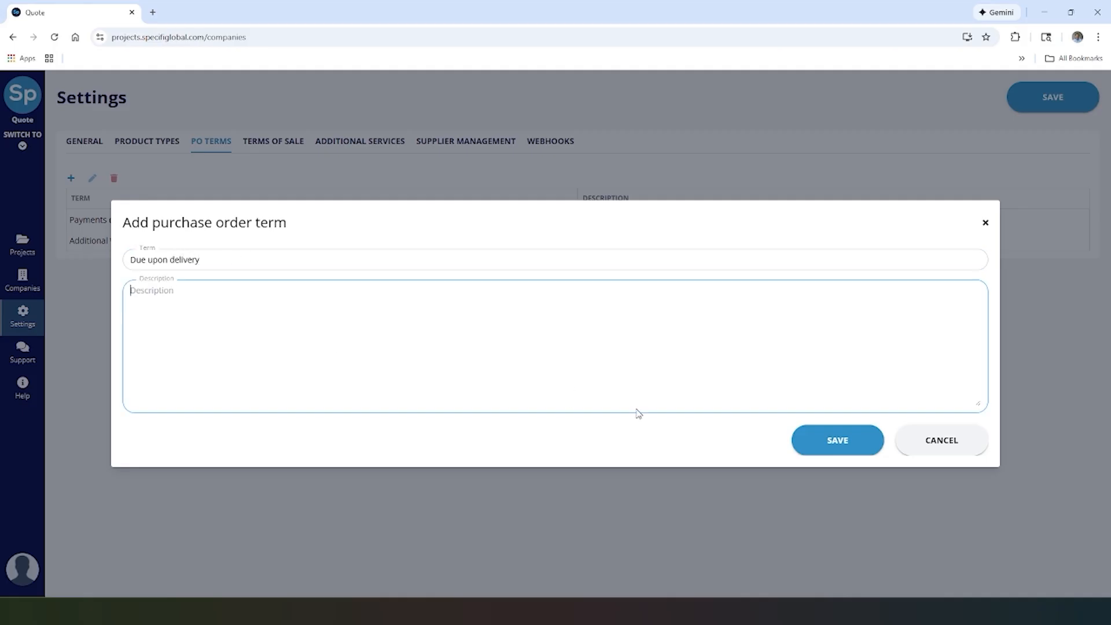
pyautogui.click(867, 441)
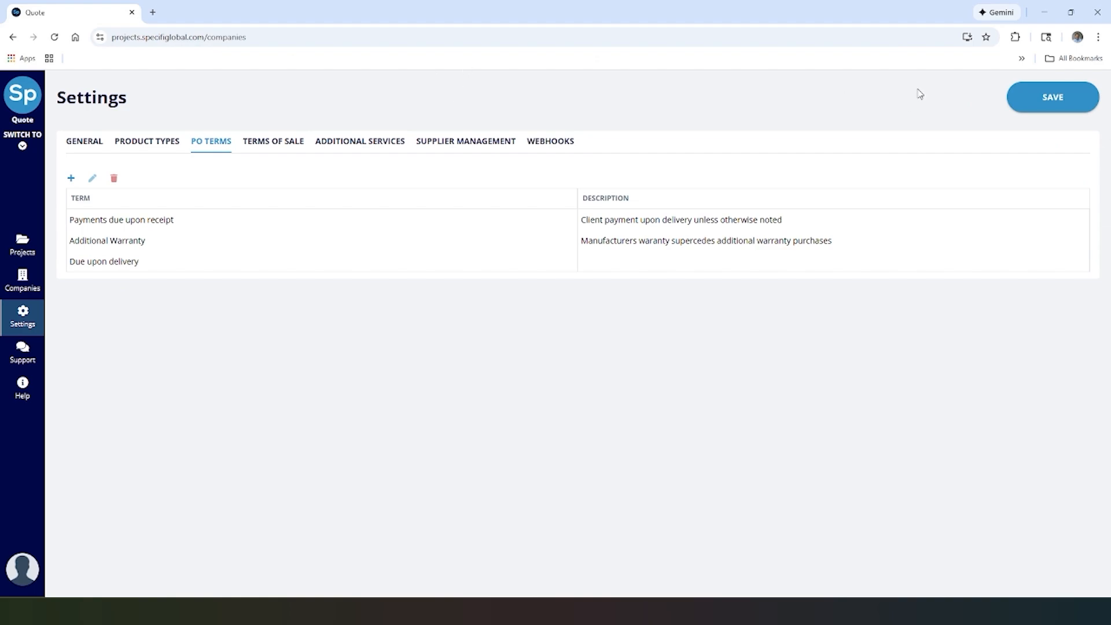
pyautogui.click(1042, 105)
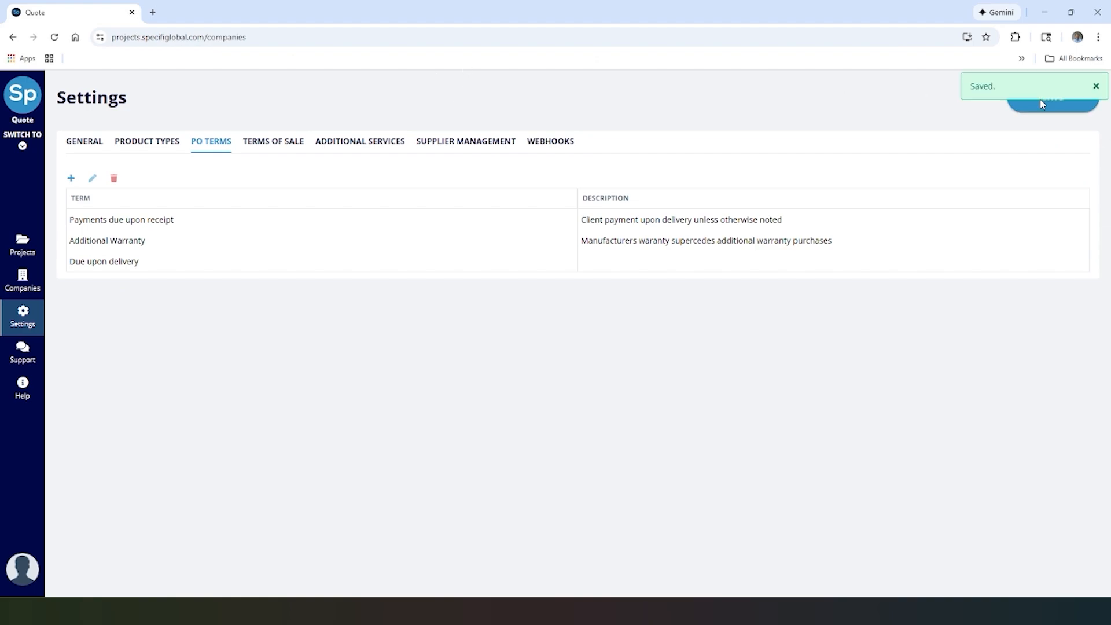
pyautogui.click(1042, 104)
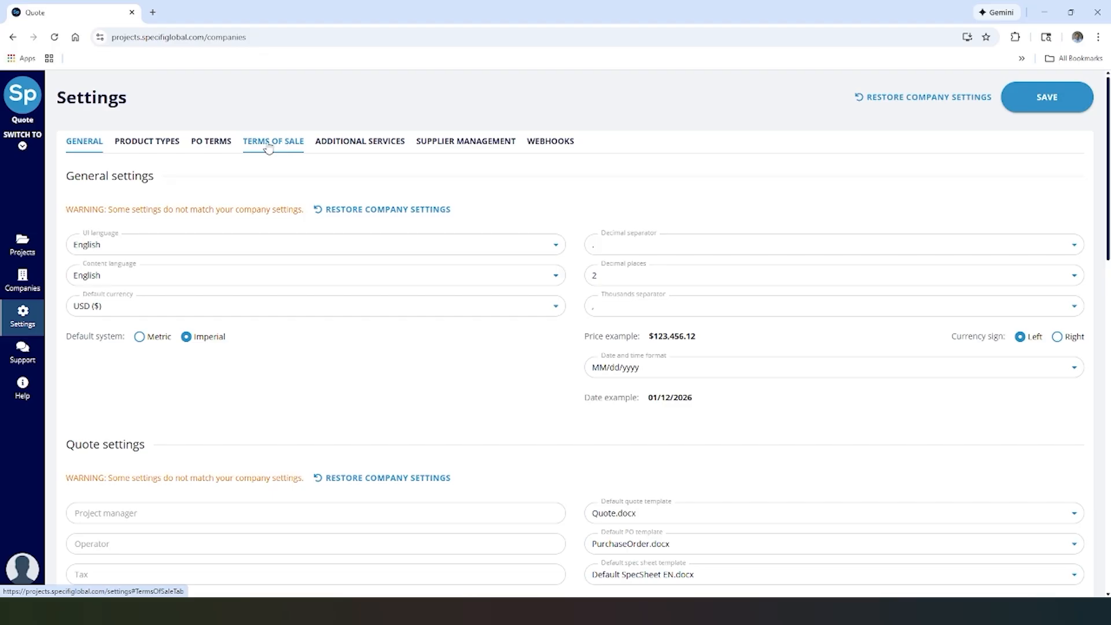
# Add a term of sale named "15 Day Term" with no description, and save the settings.
pyautogui.click(269, 146)
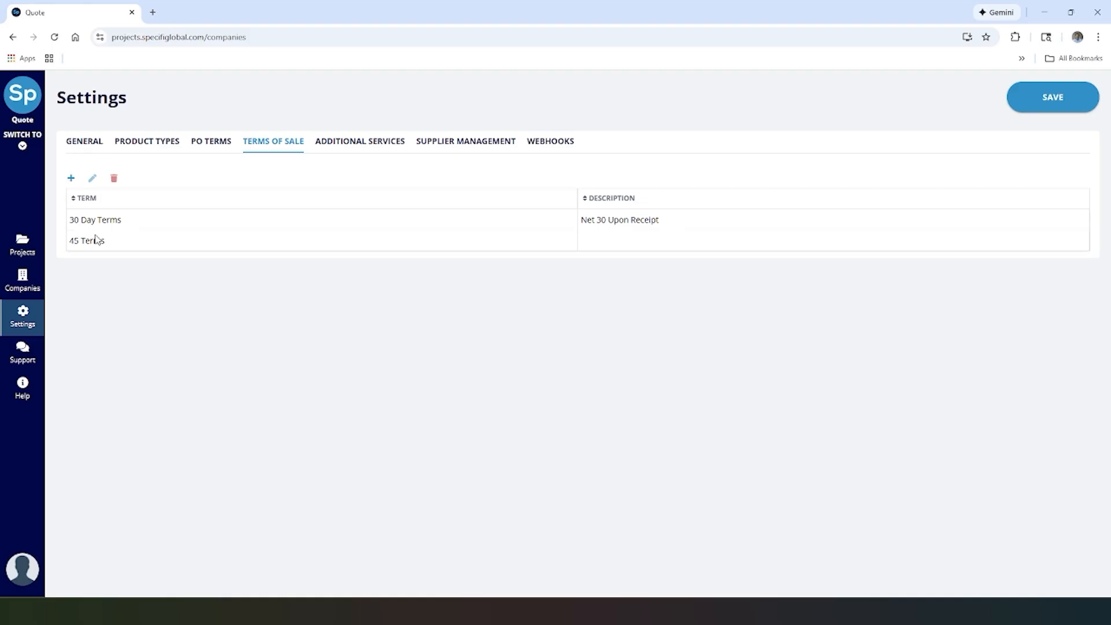
pyautogui.click(73, 179)
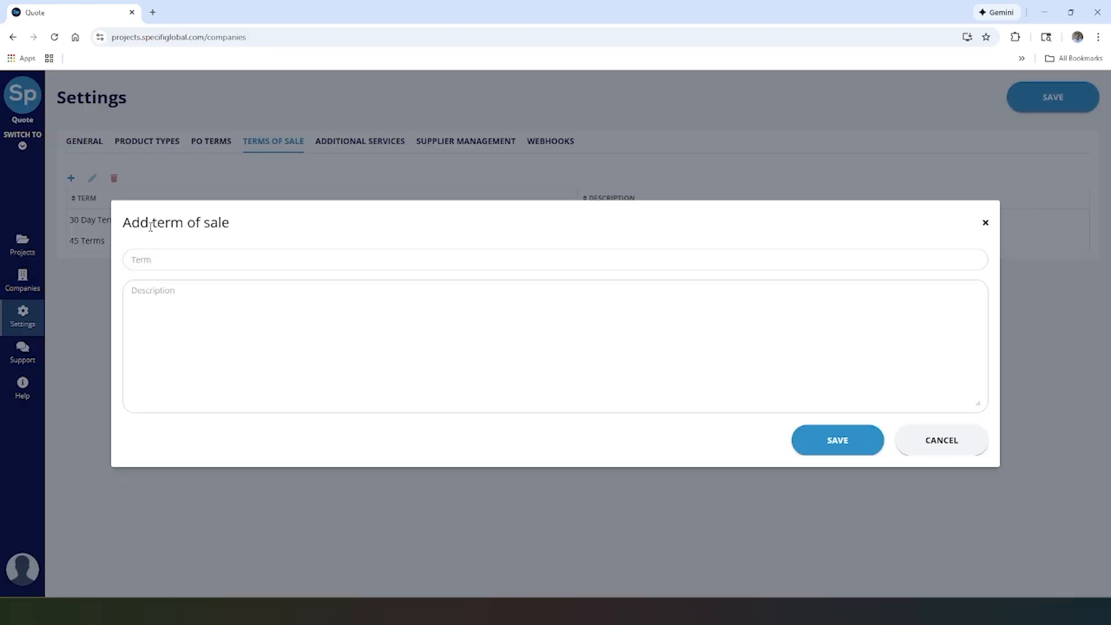
pyautogui.click(170, 259)
pyautogui.write('15')
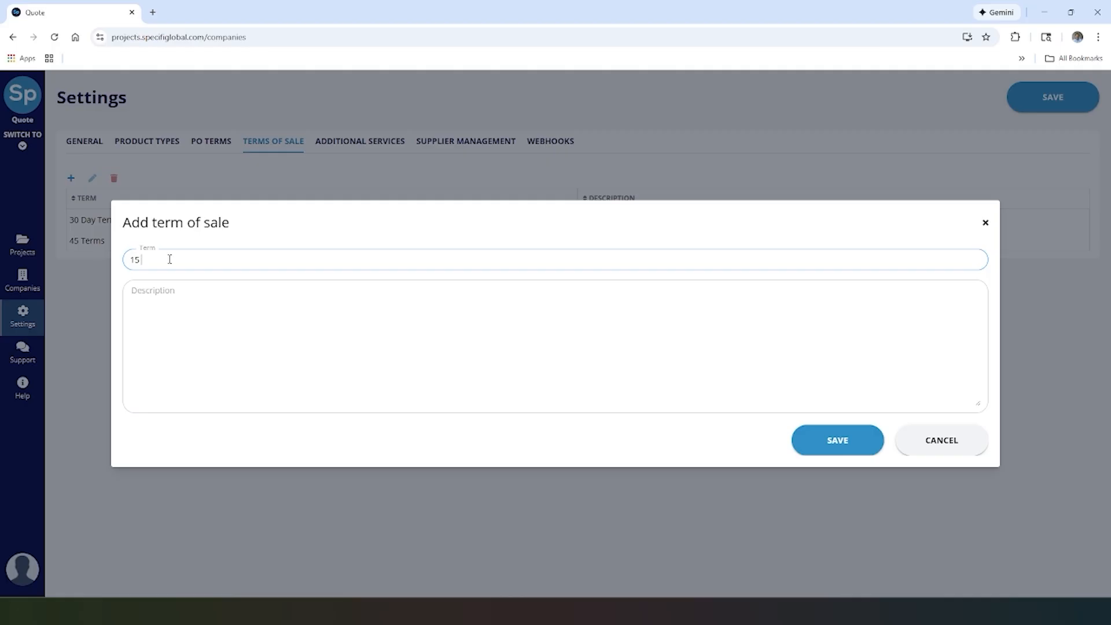
pyautogui.write(' Day Term')
pyautogui.press('Tab')
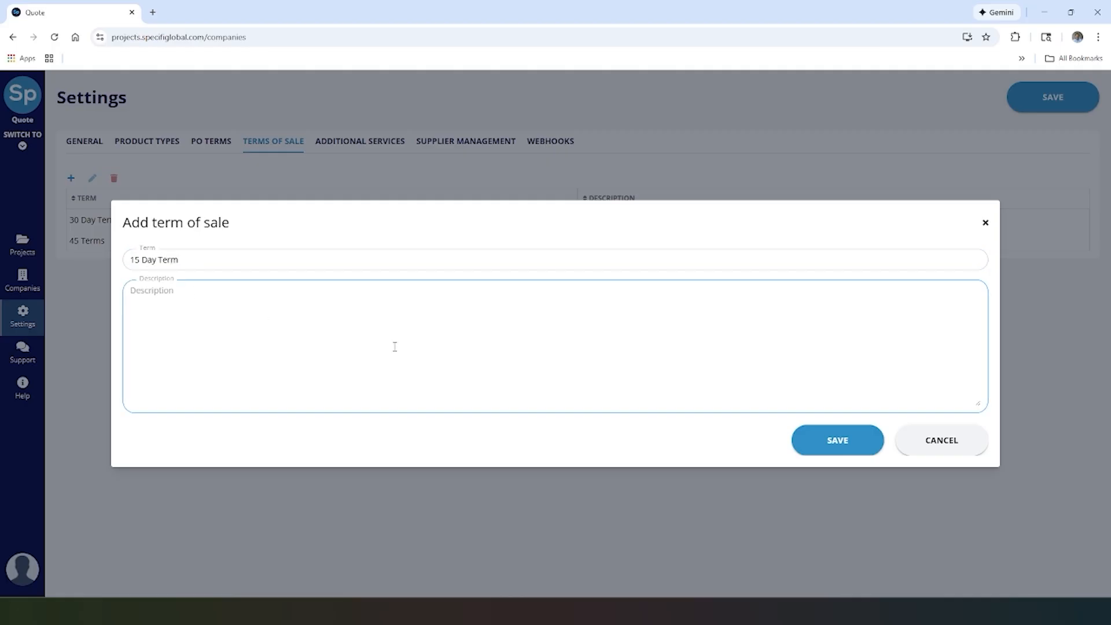
pyautogui.click(865, 442)
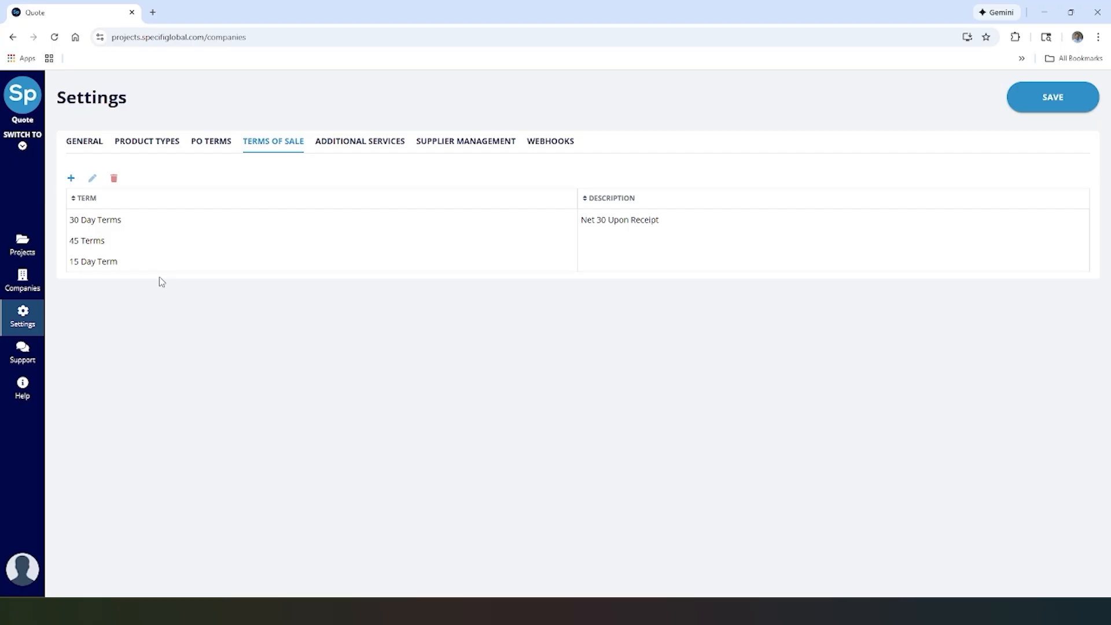
pyautogui.click(1042, 103)
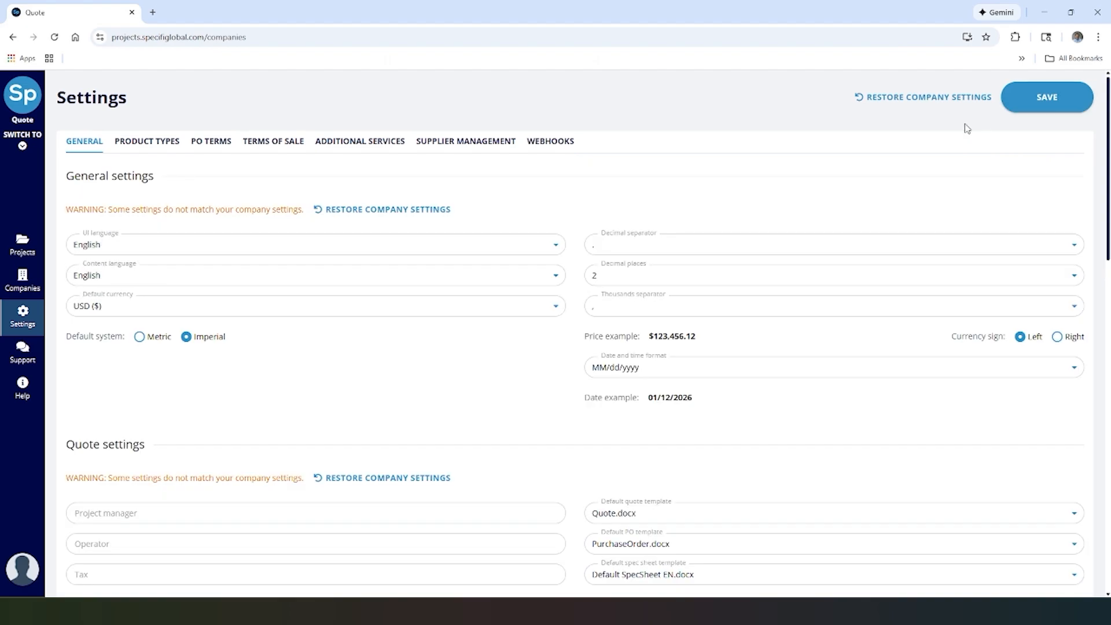
# Add a quote service named "Additional Freight" with code FRE and formula <NET WEIGHT>*.005, and save the settings.
pyautogui.click(380, 152)
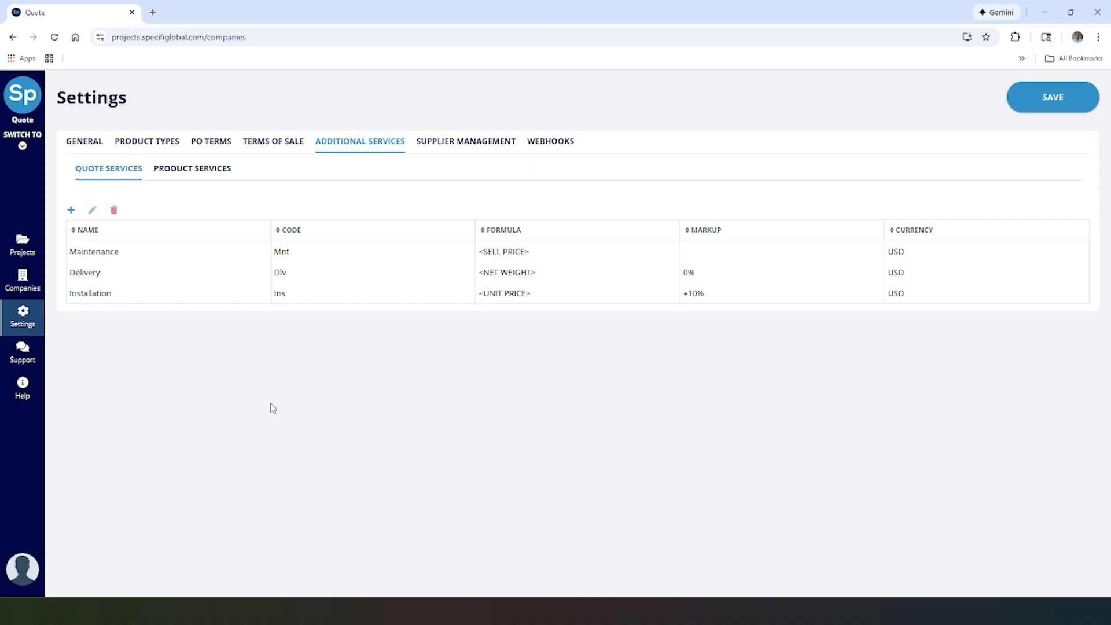
pyautogui.click(71, 211)
pyautogui.click(232, 254)
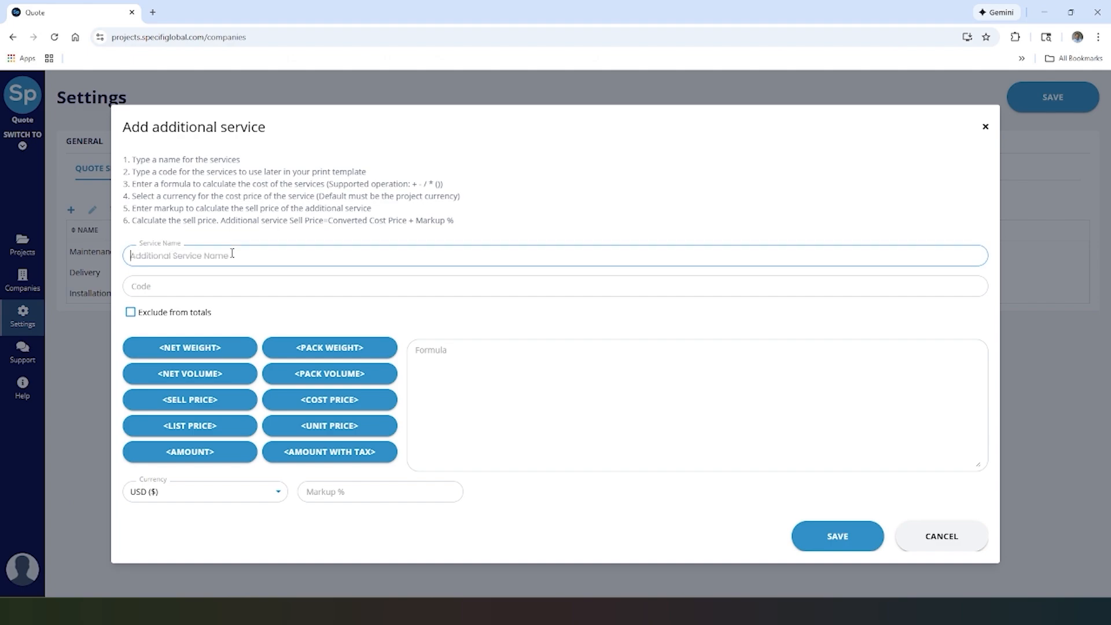
pyautogui.write('Additional Freight')
pyautogui.press('Tab')
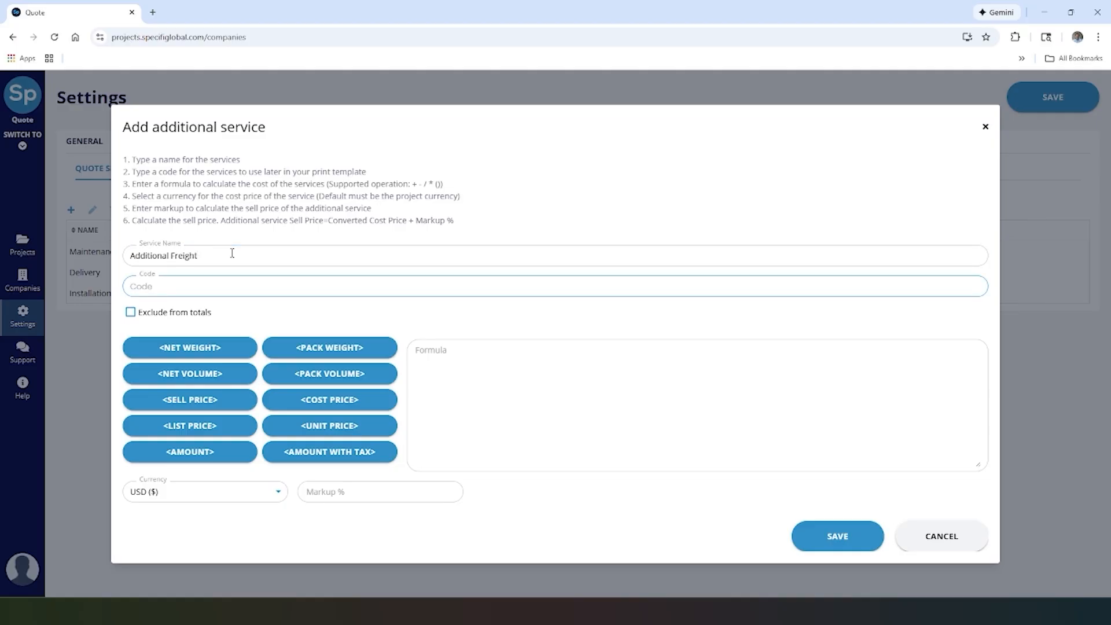
pyautogui.write('FRE')
pyautogui.click(190, 350)
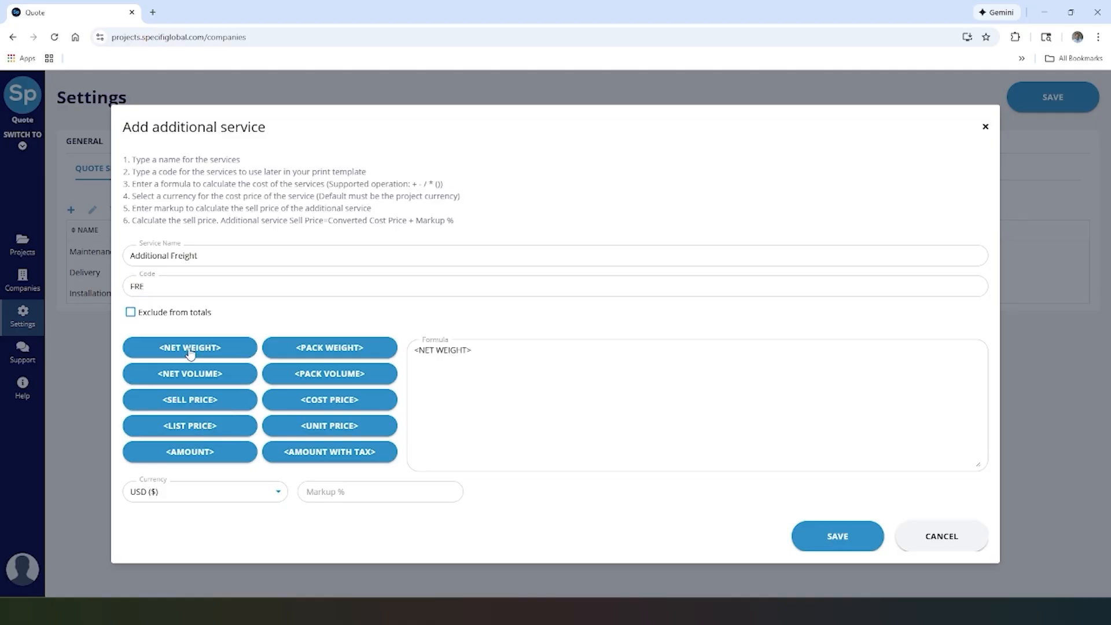
pyautogui.click(486, 350)
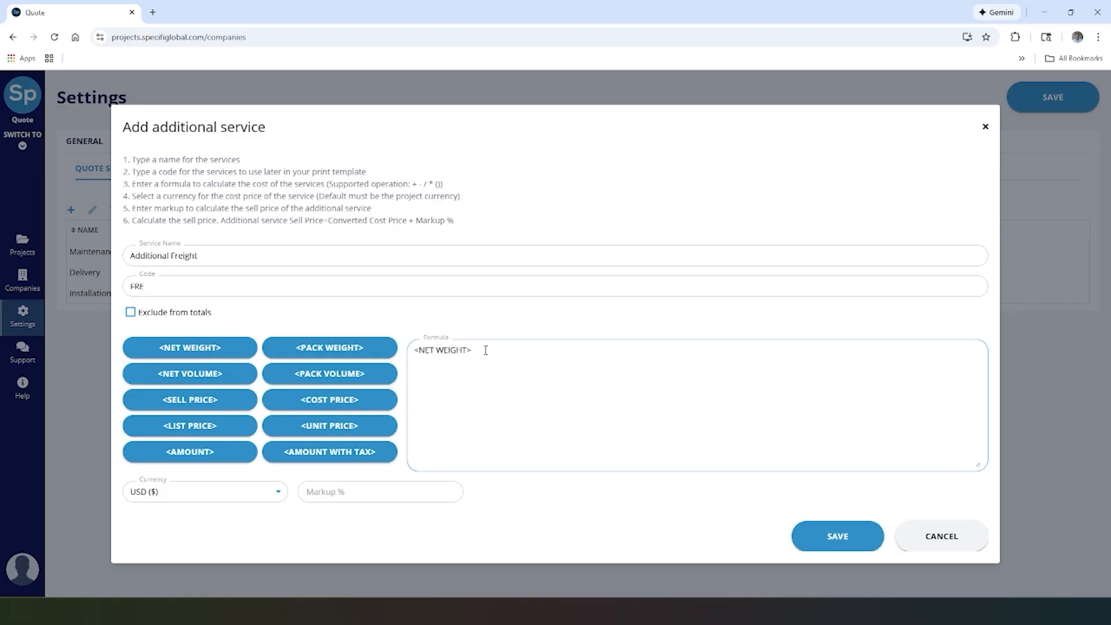
pyautogui.write('*.005')
pyautogui.click(858, 531)
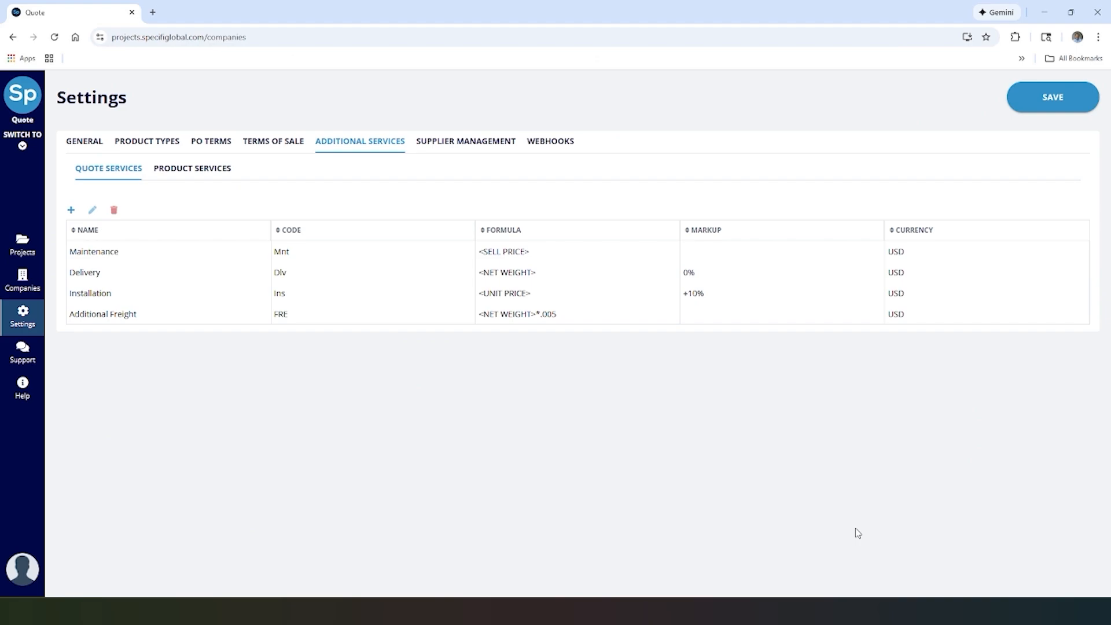
pyautogui.click(1073, 99)
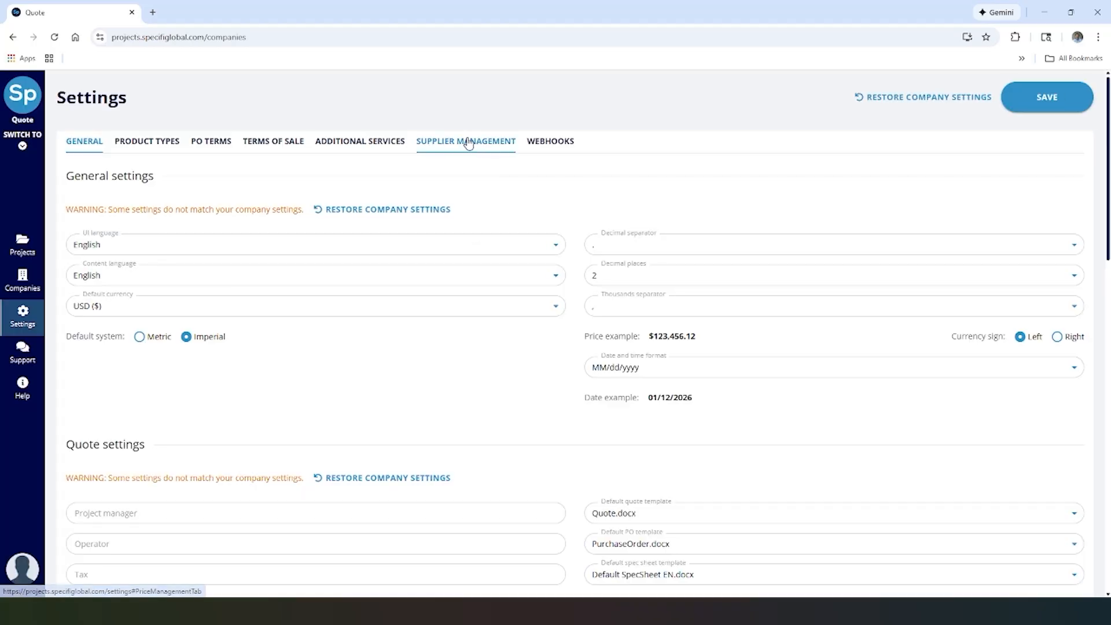
# Examine the supplier management settings, including the form for adding a supplier, and the webhooks settings, then return to the general settings.
pyautogui.click(469, 144)
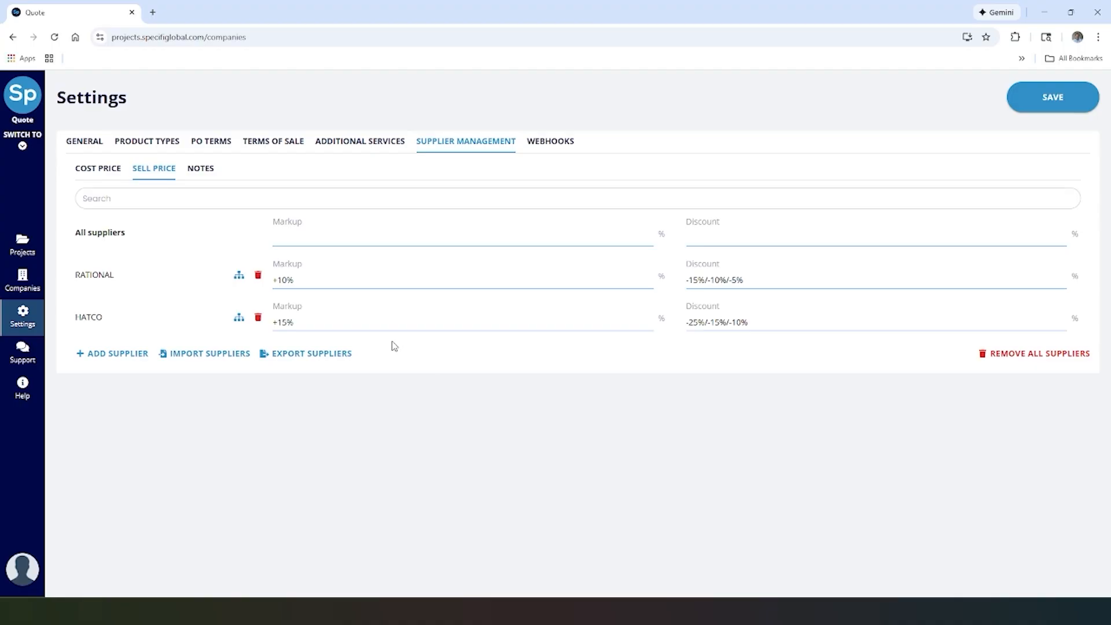
pyautogui.click(116, 354)
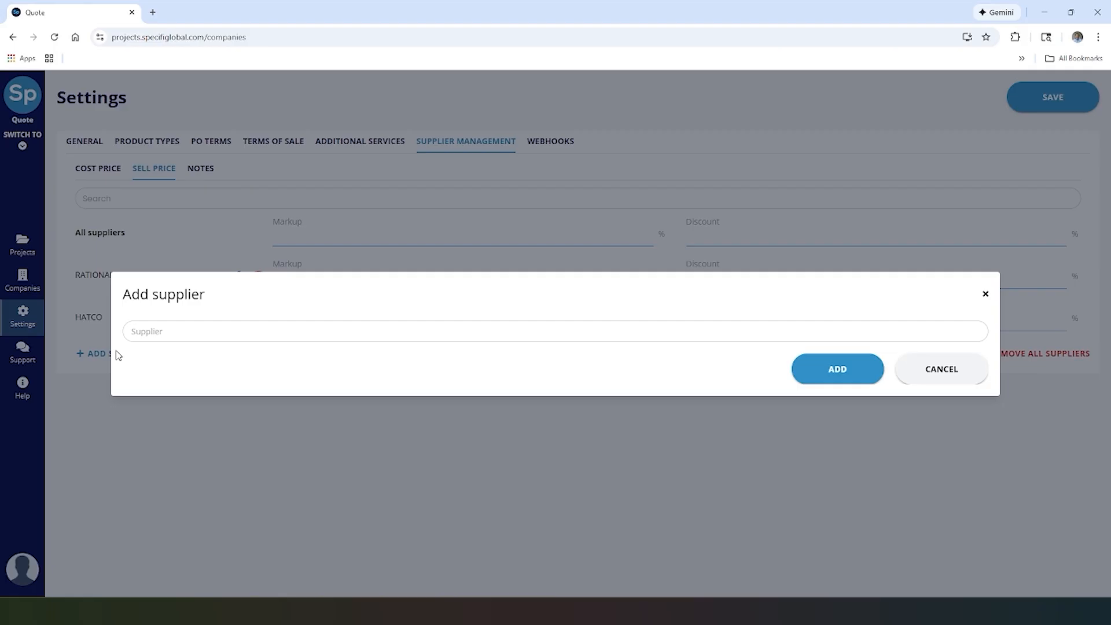
pyautogui.click(986, 295)
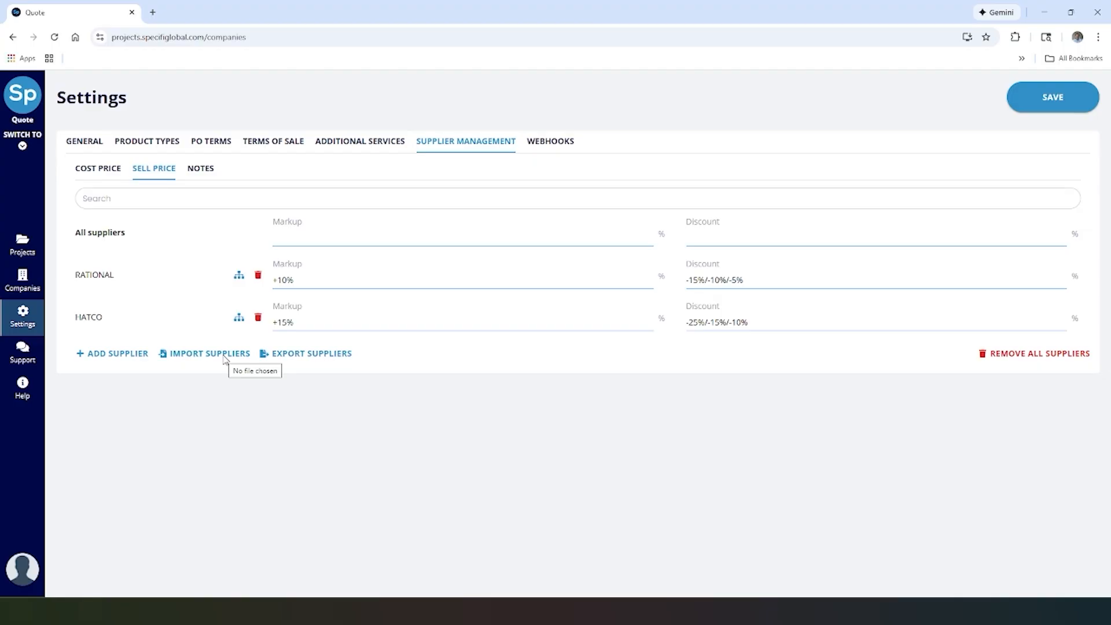
pyautogui.click(543, 148)
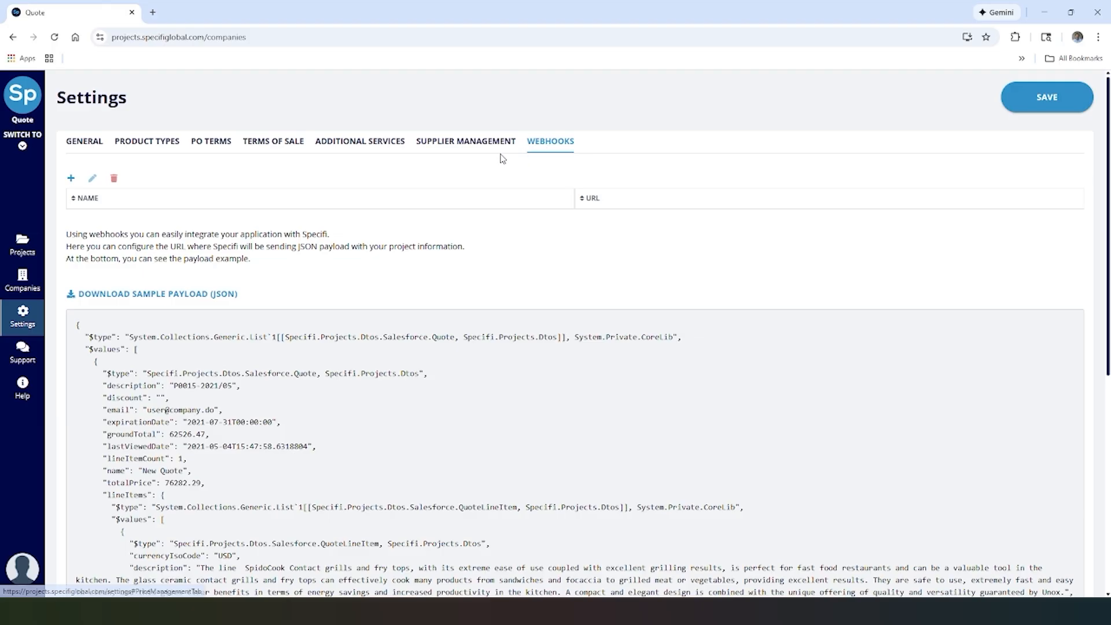
pyautogui.click(87, 150)
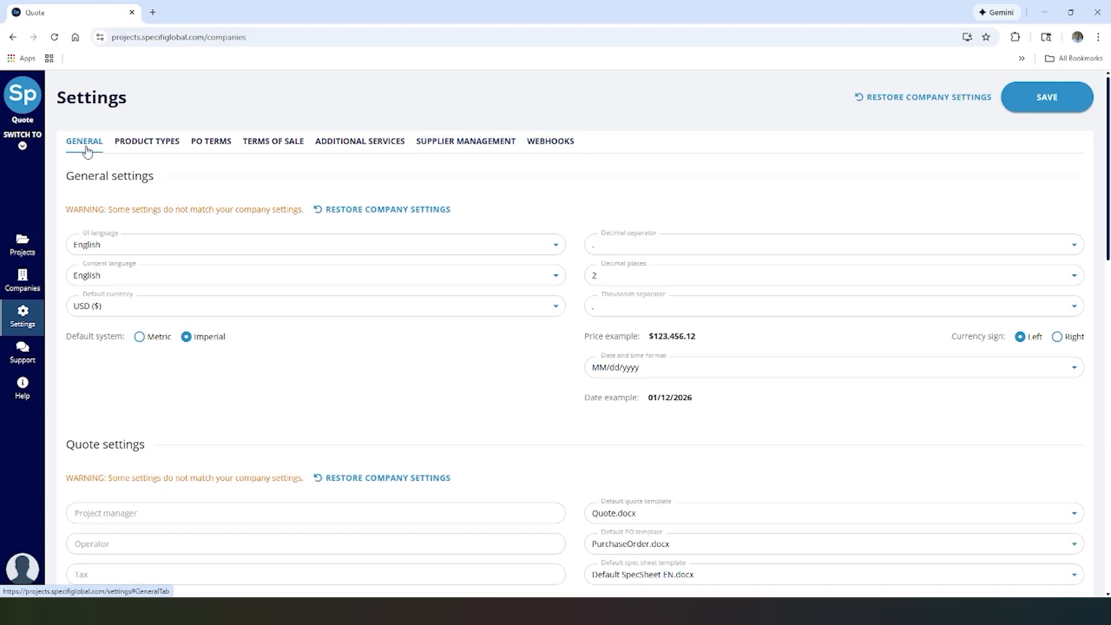
# Inspect the support request form and the help resources, closing each without submitting anything.
pyautogui.click(23, 354)
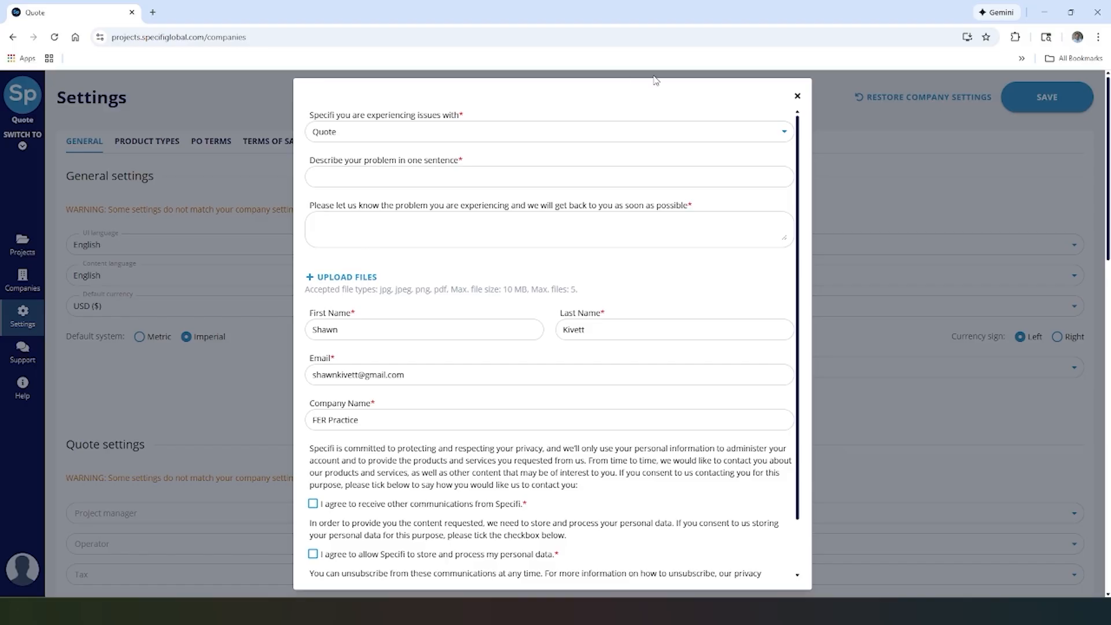
pyautogui.click(798, 96)
pyautogui.click(21, 386)
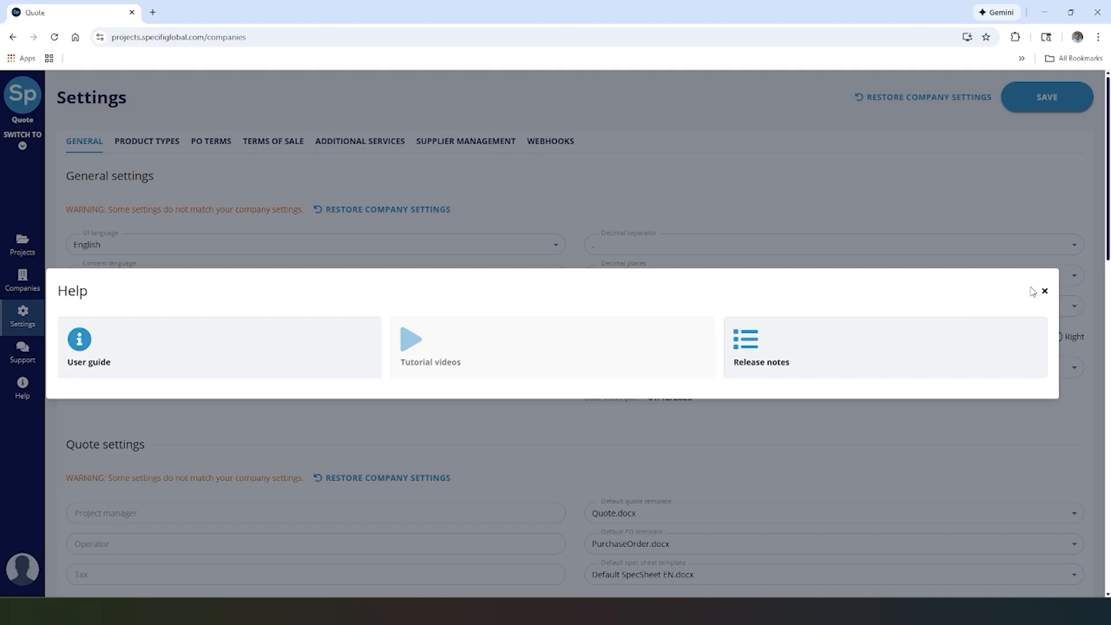
pyautogui.click(1045, 293)
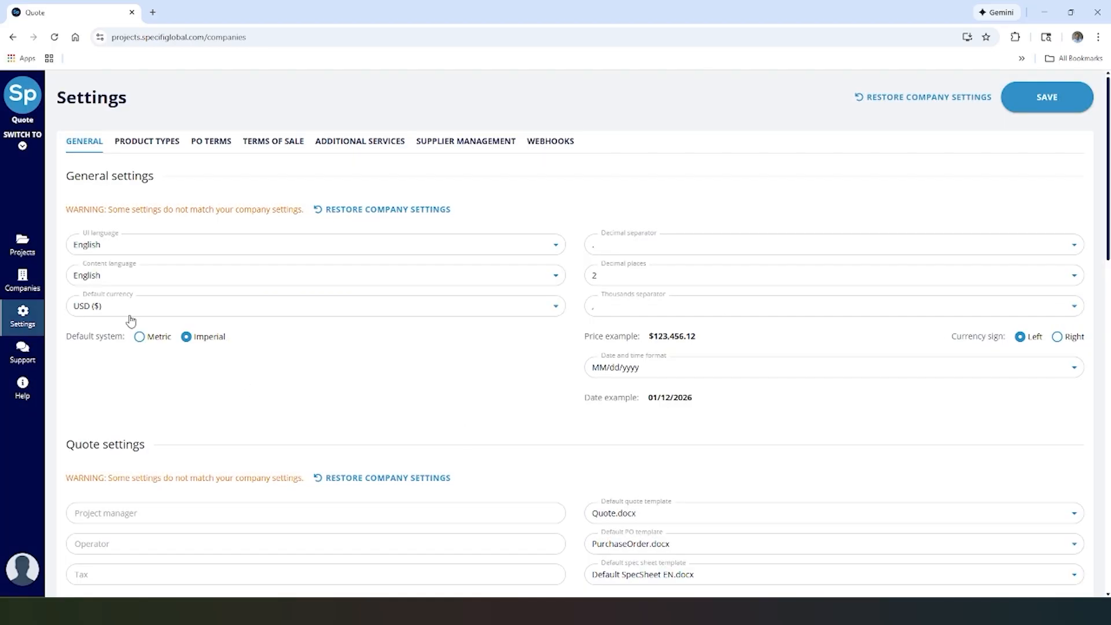
# Start a quick quotation in the projects area with the title "BBQ Test Kitchen" and the existing TestCo company as customer.
pyautogui.click(25, 250)
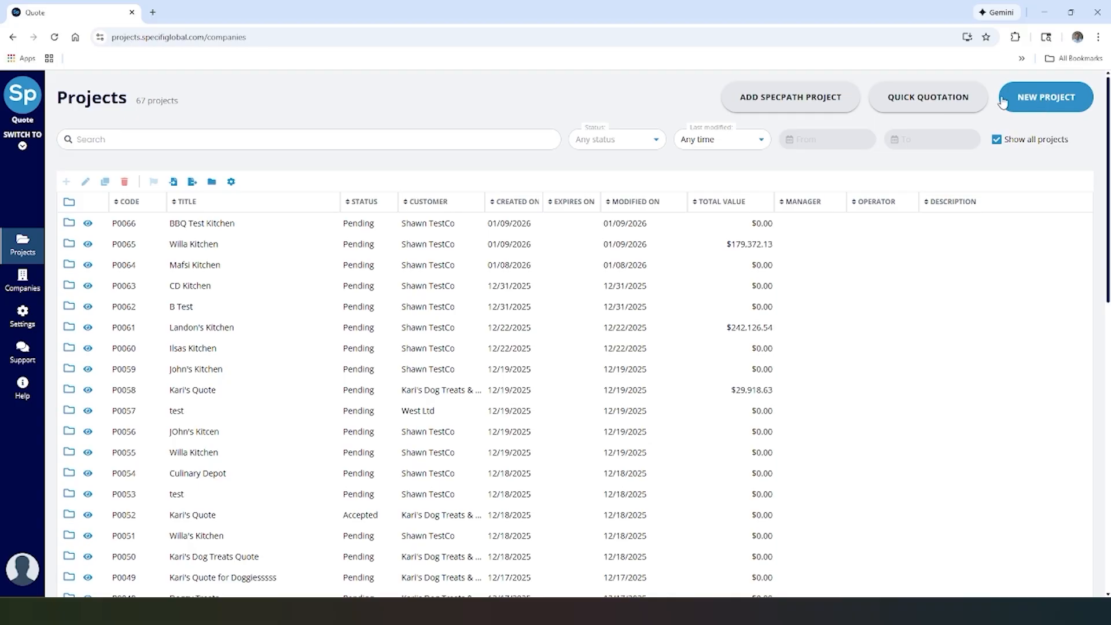
pyautogui.click(923, 104)
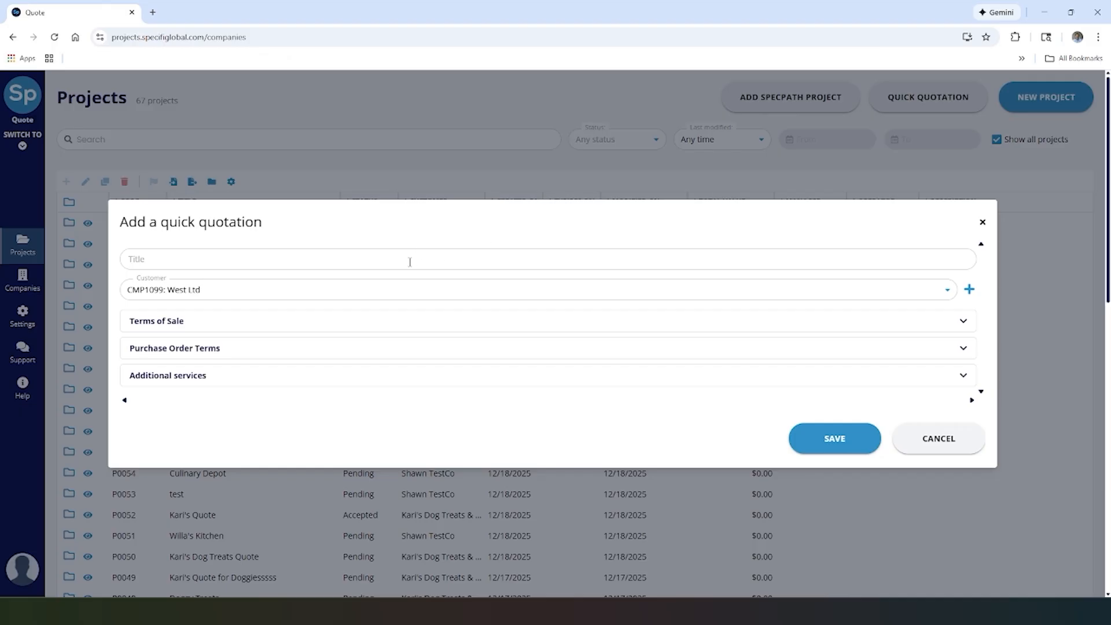
pyautogui.click(409, 262)
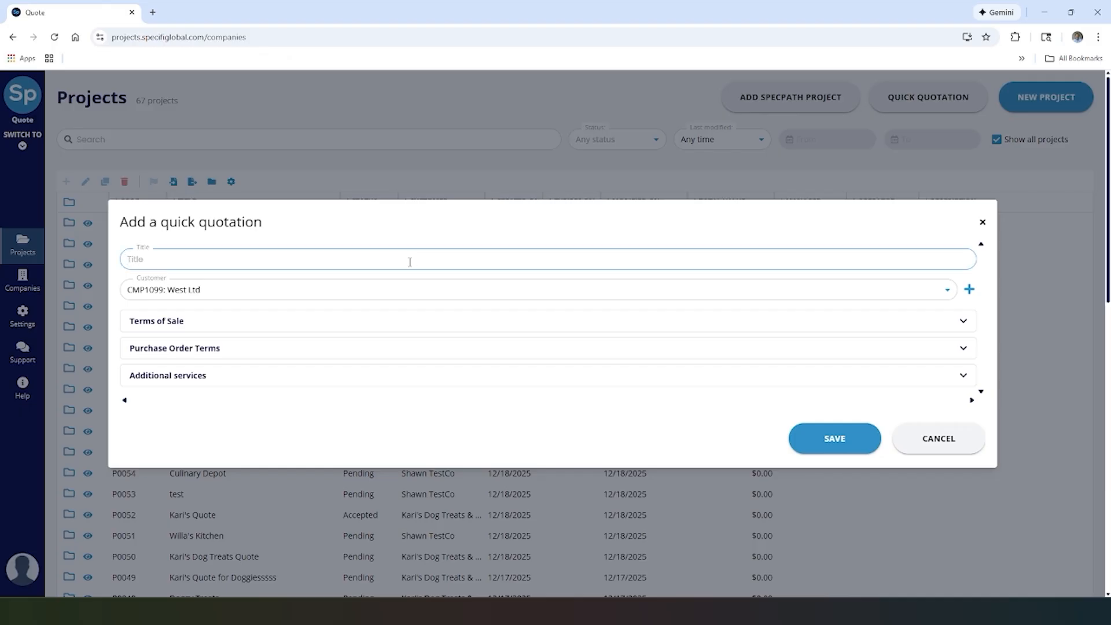
pyautogui.write('BBQ Test Kitchen')
pyautogui.click(374, 295)
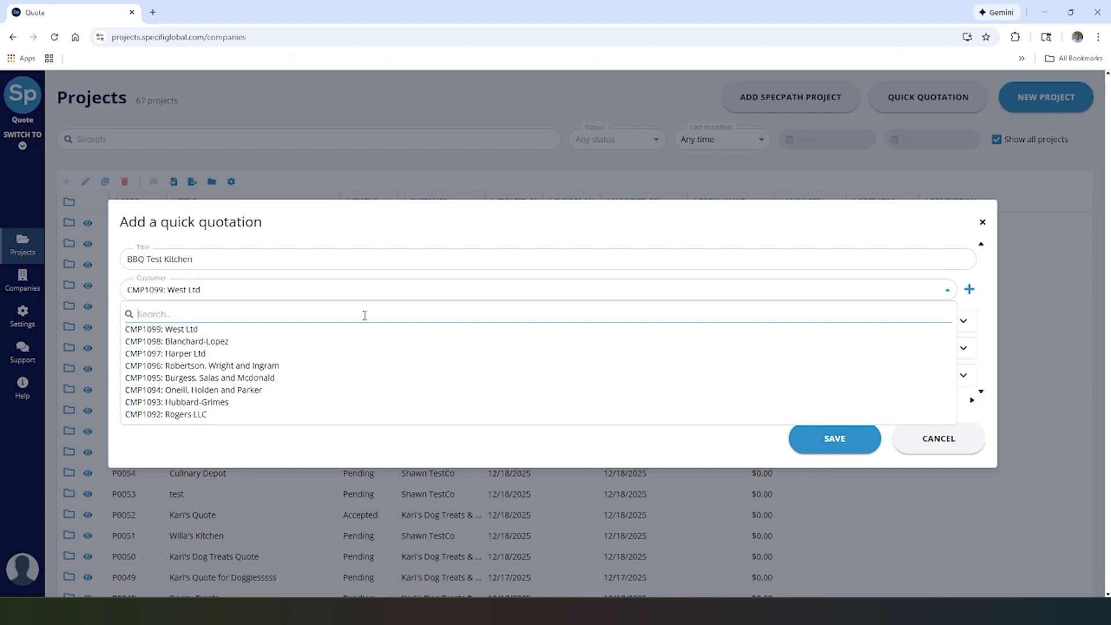
pyautogui.write('Shawn')
pyautogui.click(264, 331)
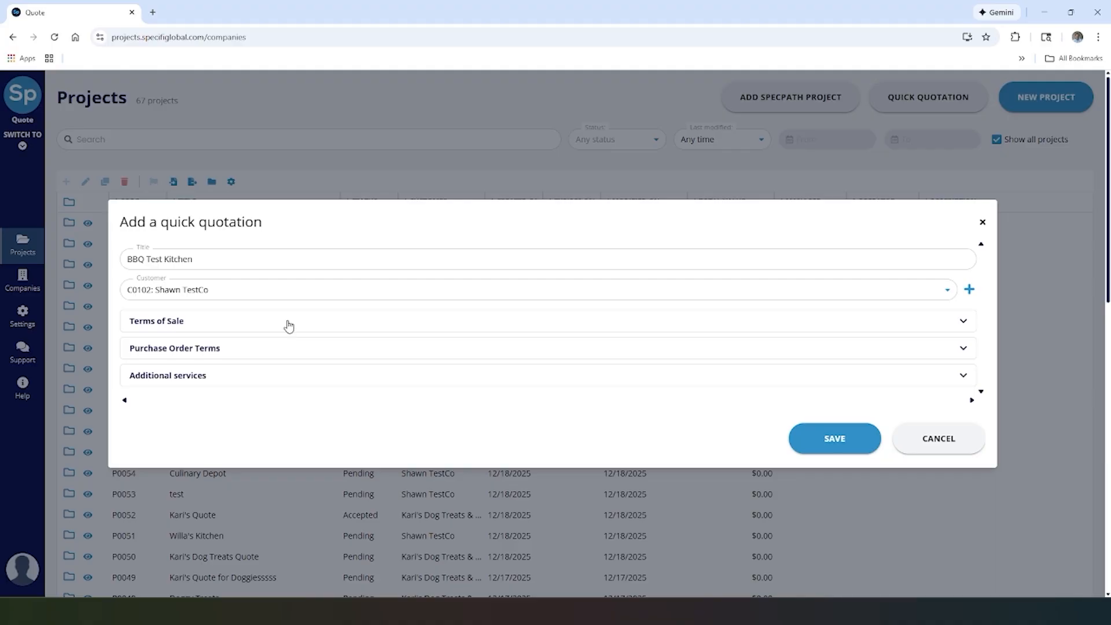
# Exclude the "45 Terms" and "15 Day Term" terms of sale from the quick quotation, keep all other terms and services, and save it.
pyautogui.click(289, 327)
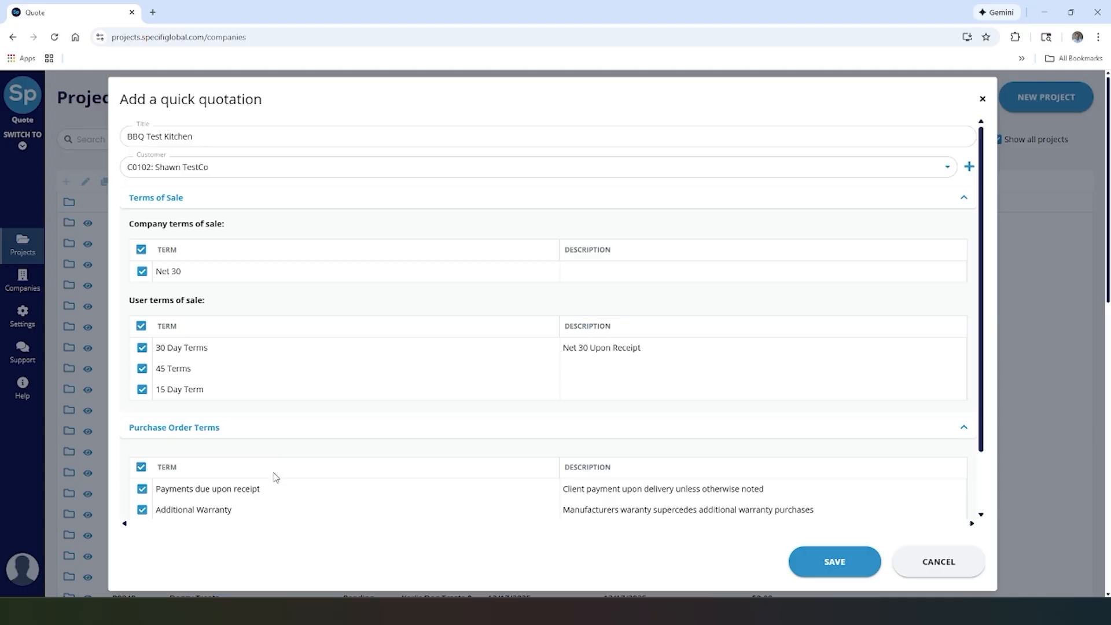
pyautogui.scroll(-2, 291, 535)
pyautogui.click(301, 502)
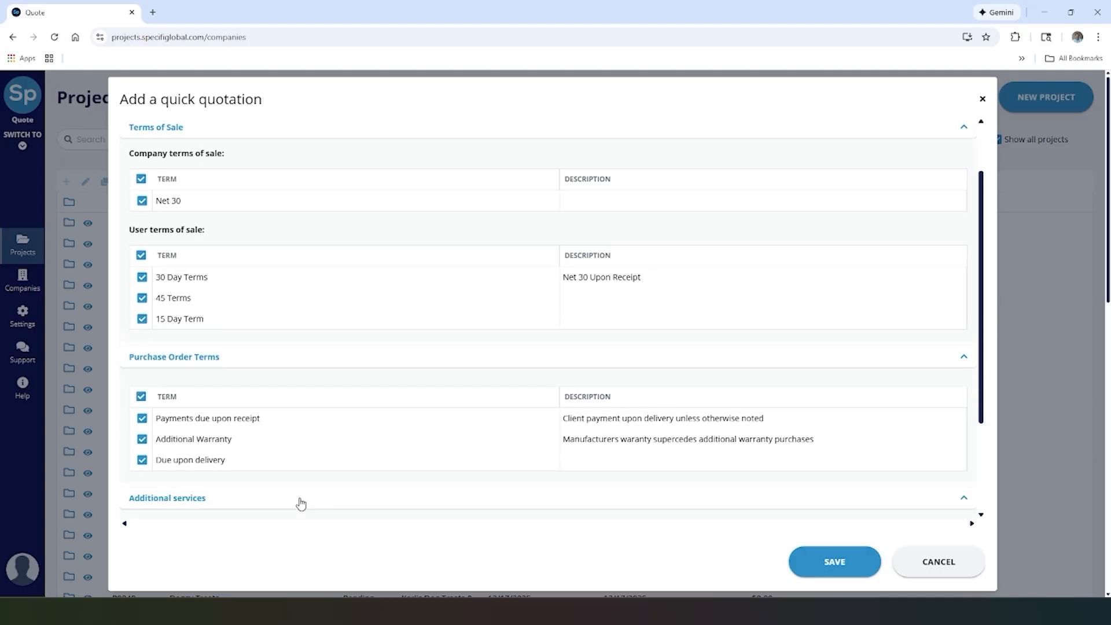
pyautogui.scroll(-3, 301, 504)
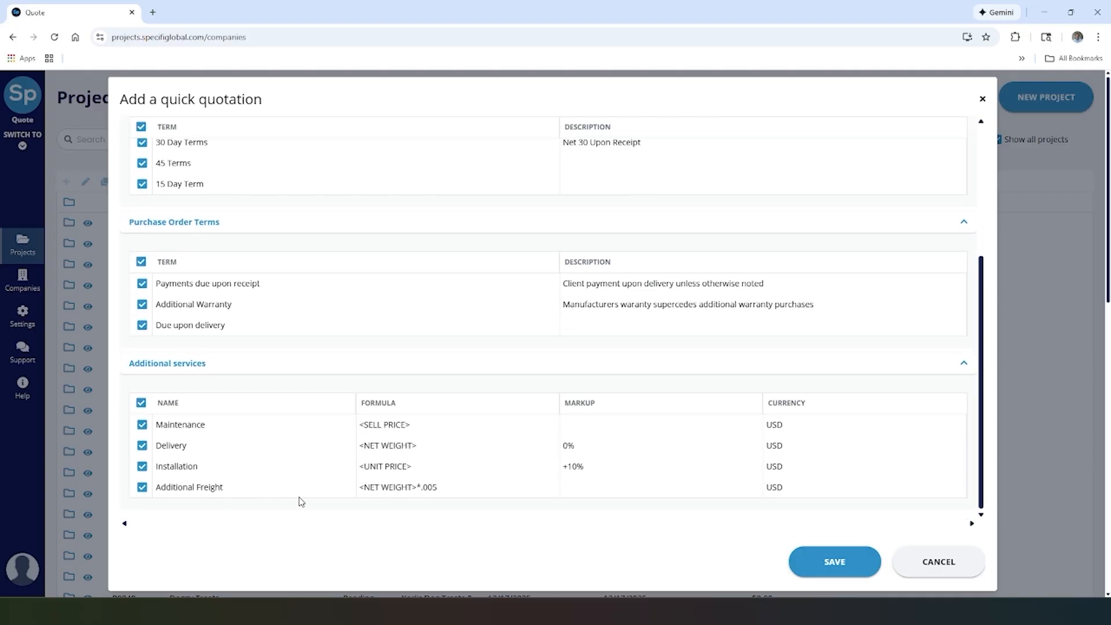
pyautogui.scroll(4, 301, 501)
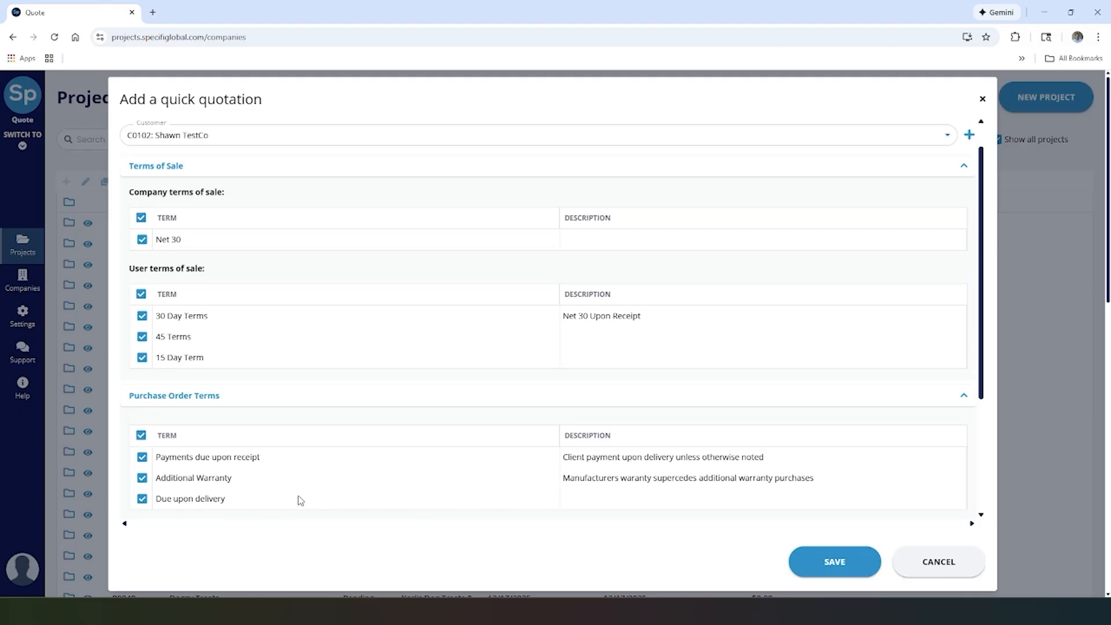
pyautogui.click(142, 338)
pyautogui.click(142, 359)
pyautogui.scroll(-4, 173, 360)
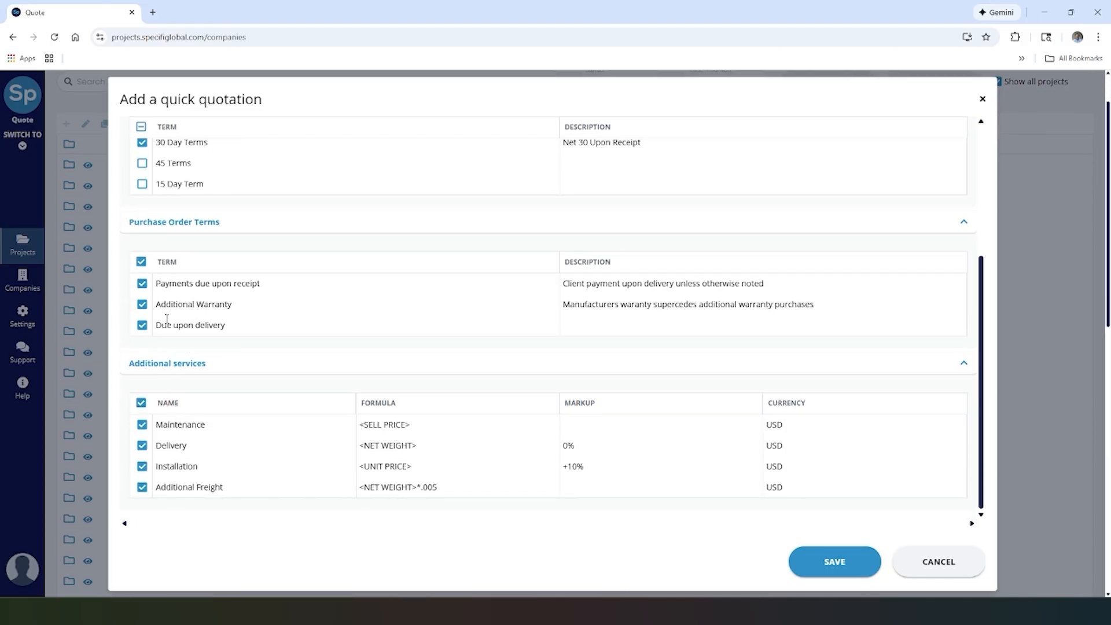
pyautogui.click(817, 569)
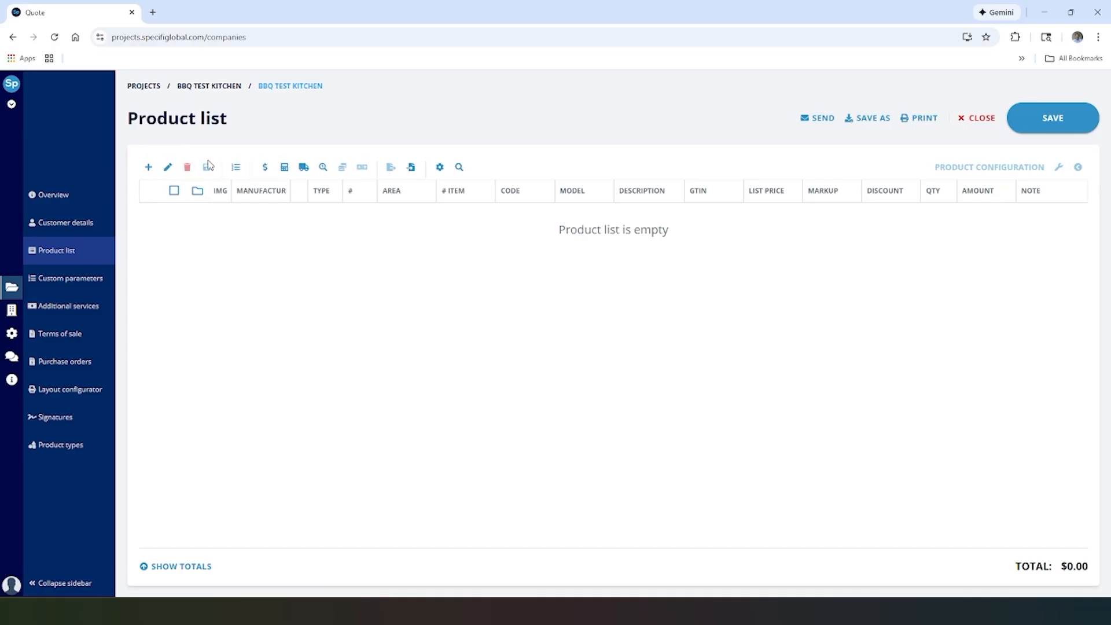
# Insert an area with code BOH and description "Back of house Kitchen" at the bottom of the product list.
pyautogui.click(147, 171)
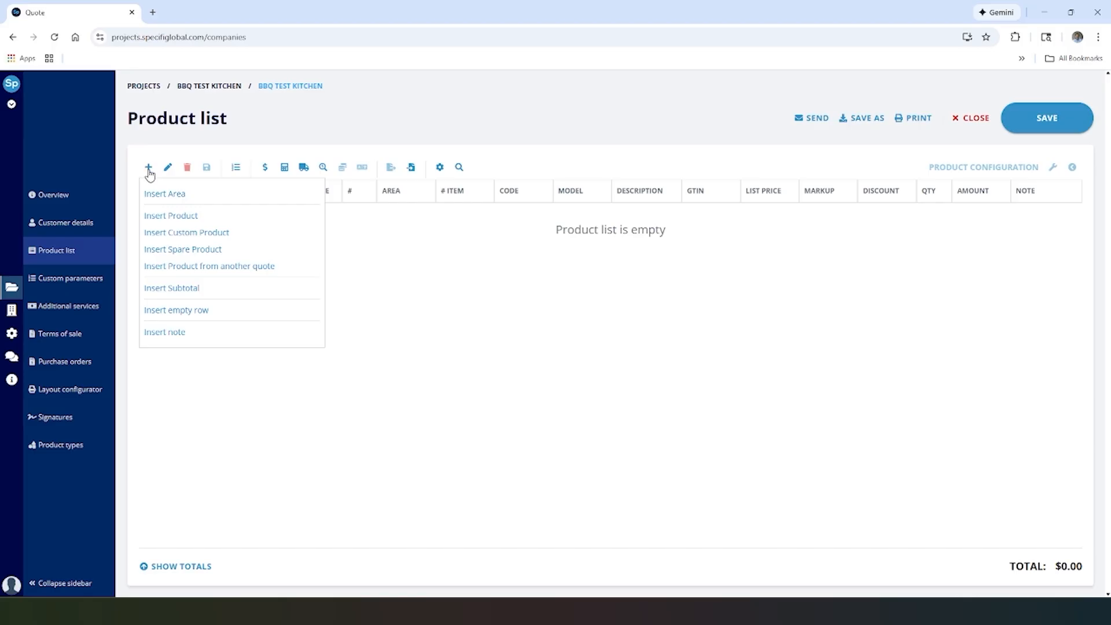
pyautogui.click(159, 195)
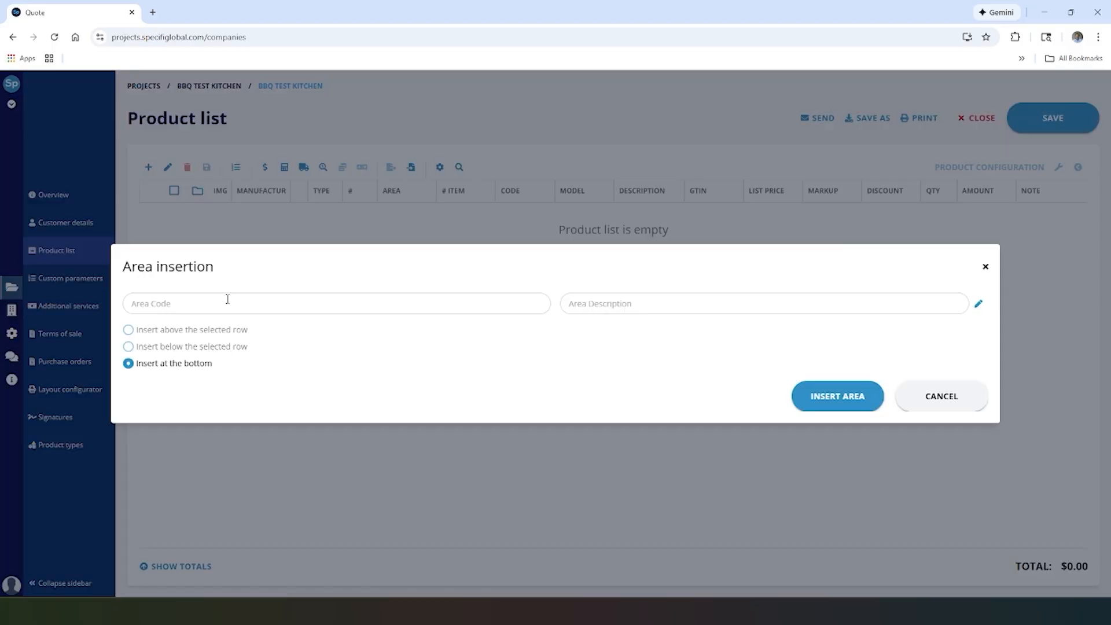
pyautogui.click(228, 299)
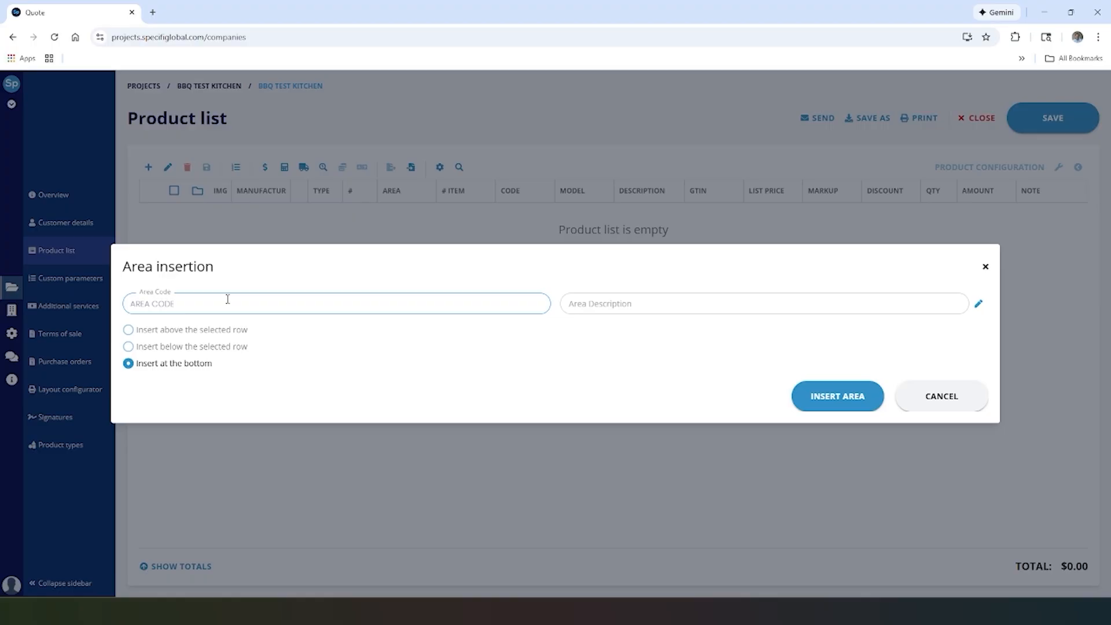
pyautogui.write('BOH')
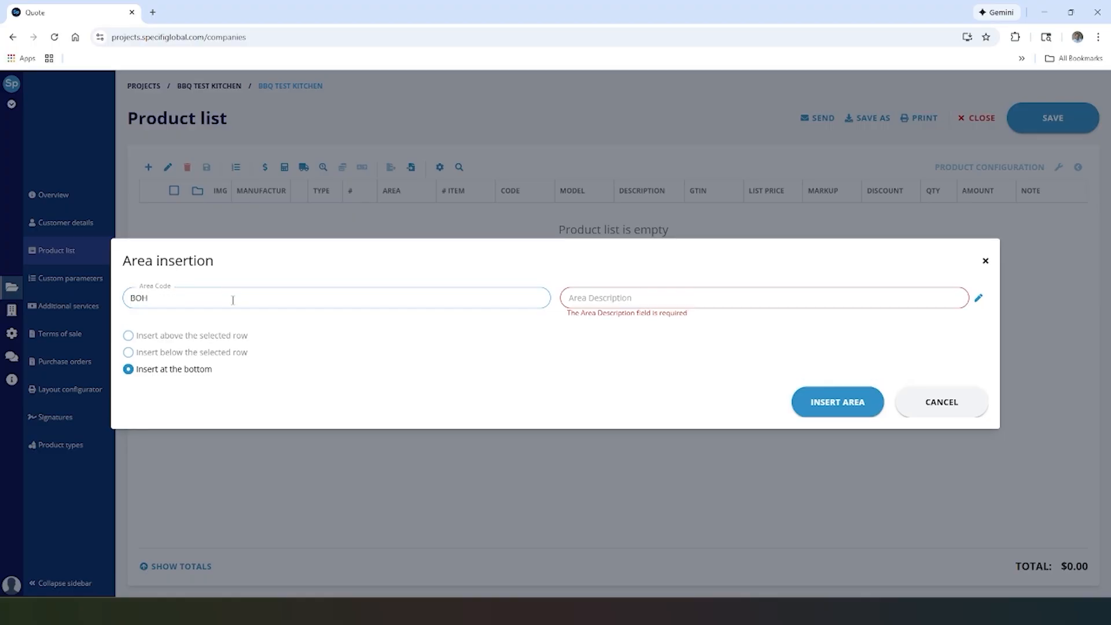
pyautogui.click(608, 298)
pyautogui.click(650, 322)
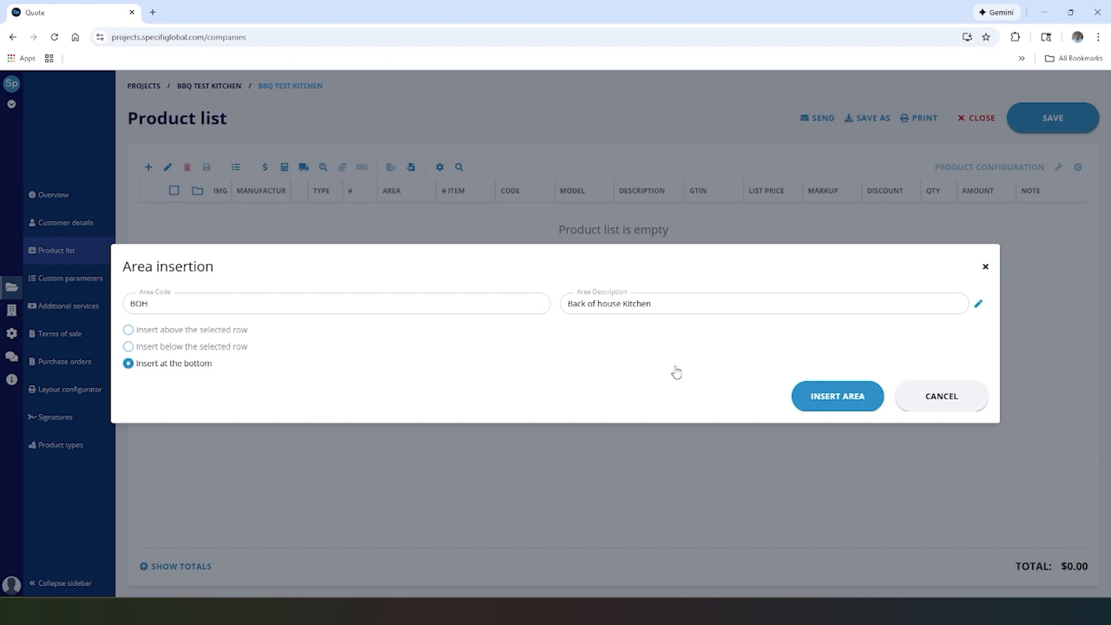
pyautogui.click(855, 394)
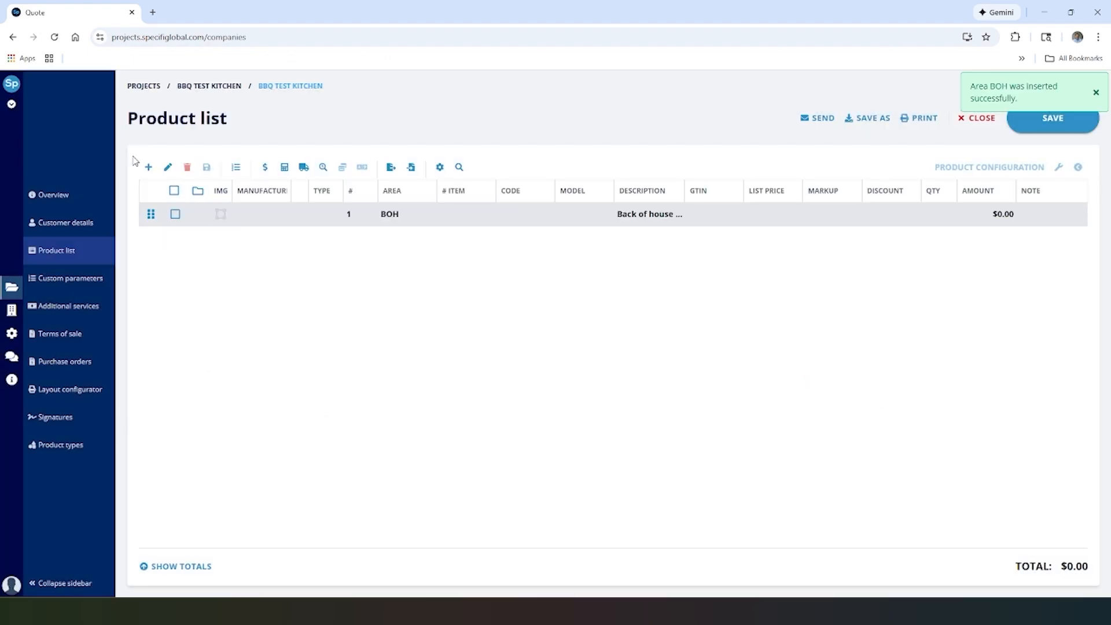
# Inspect the form for adding a custom product to the quote, and close it without adding anything.
pyautogui.click(148, 169)
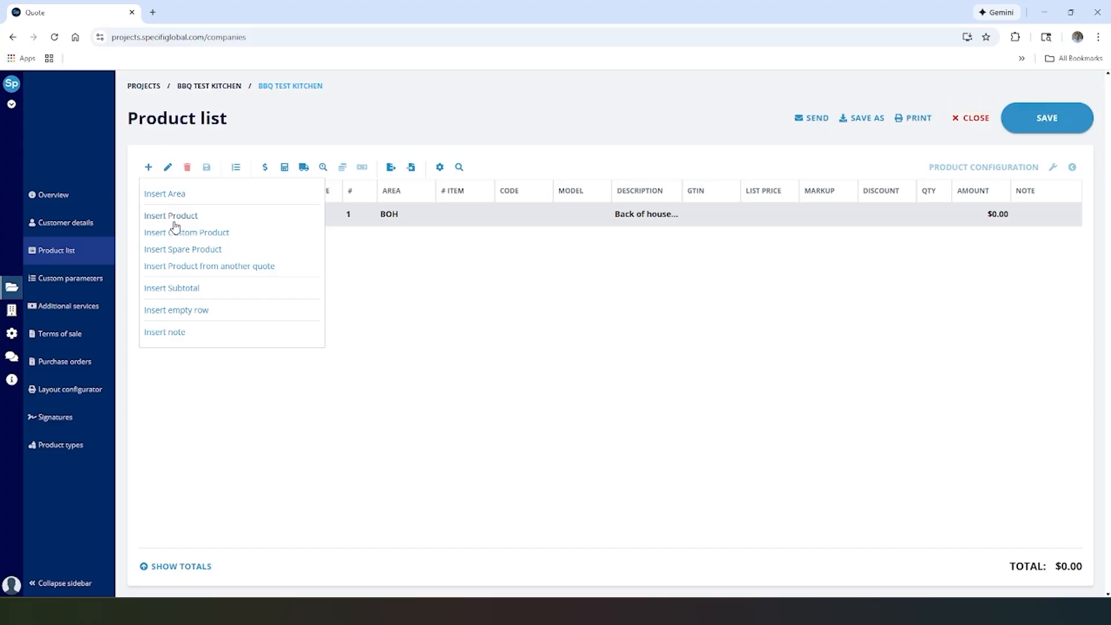
pyautogui.click(177, 234)
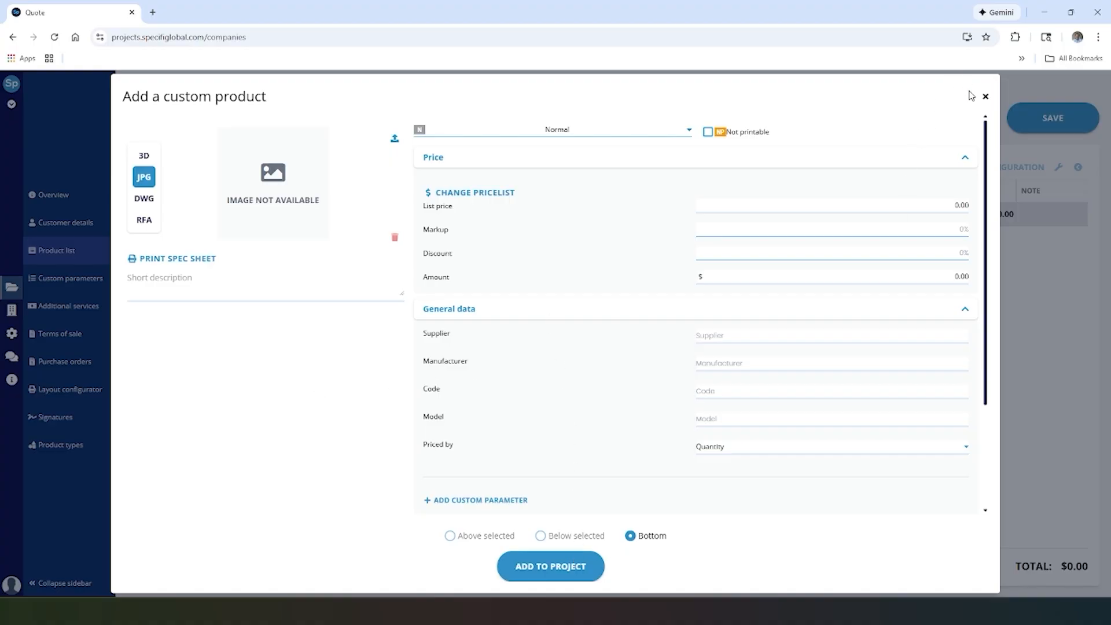
pyautogui.click(987, 97)
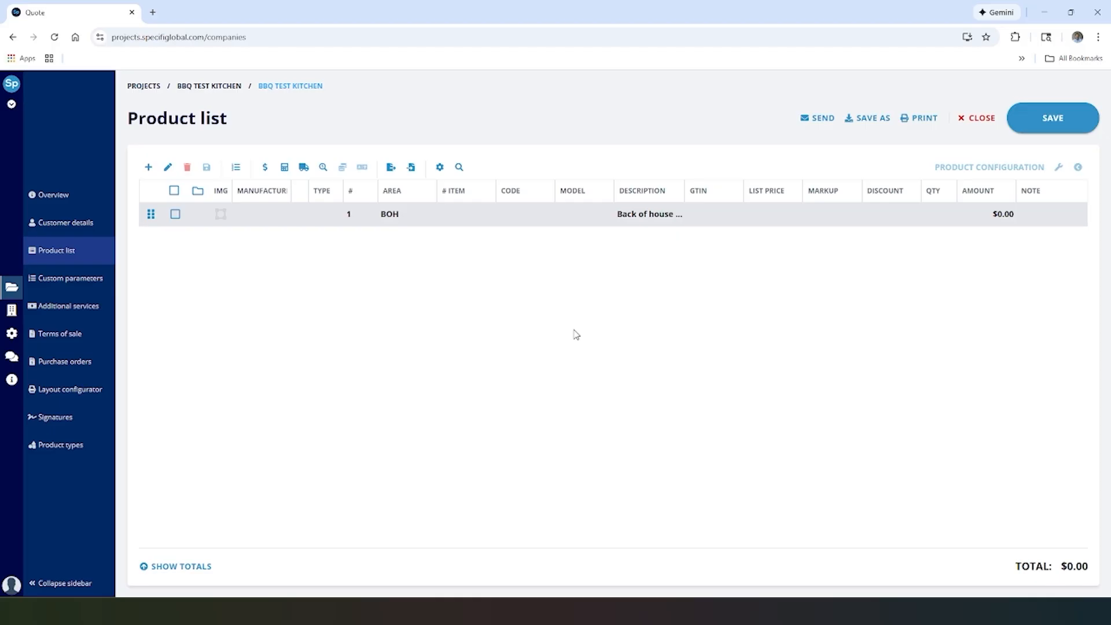
# Open the catalog for inserting a product into the quote and show its products as a list.
pyautogui.click(146, 168)
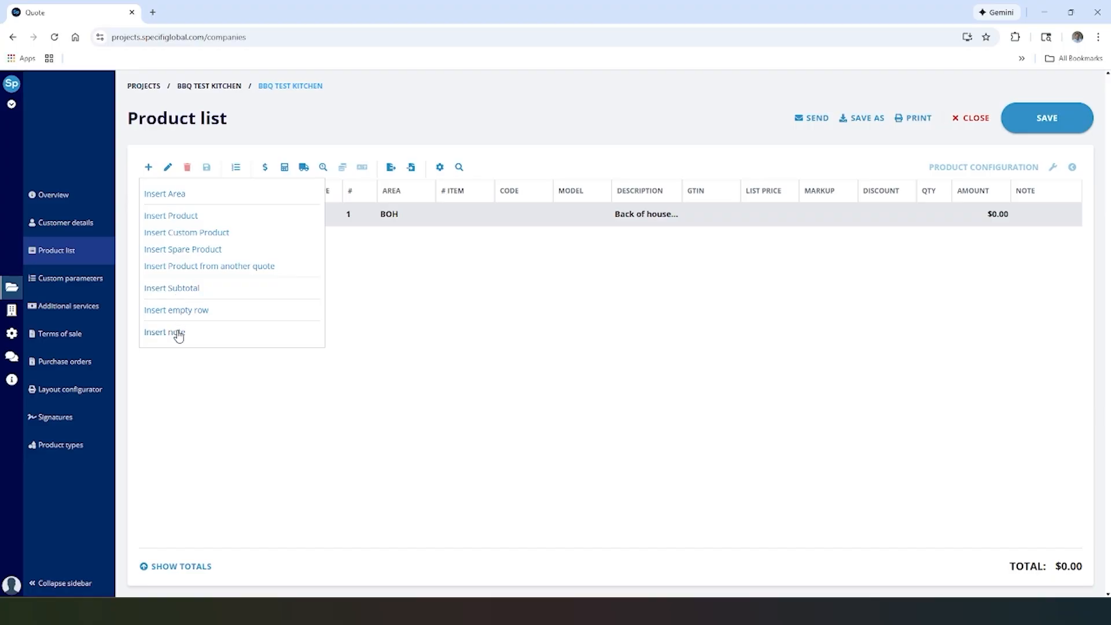
pyautogui.click(165, 216)
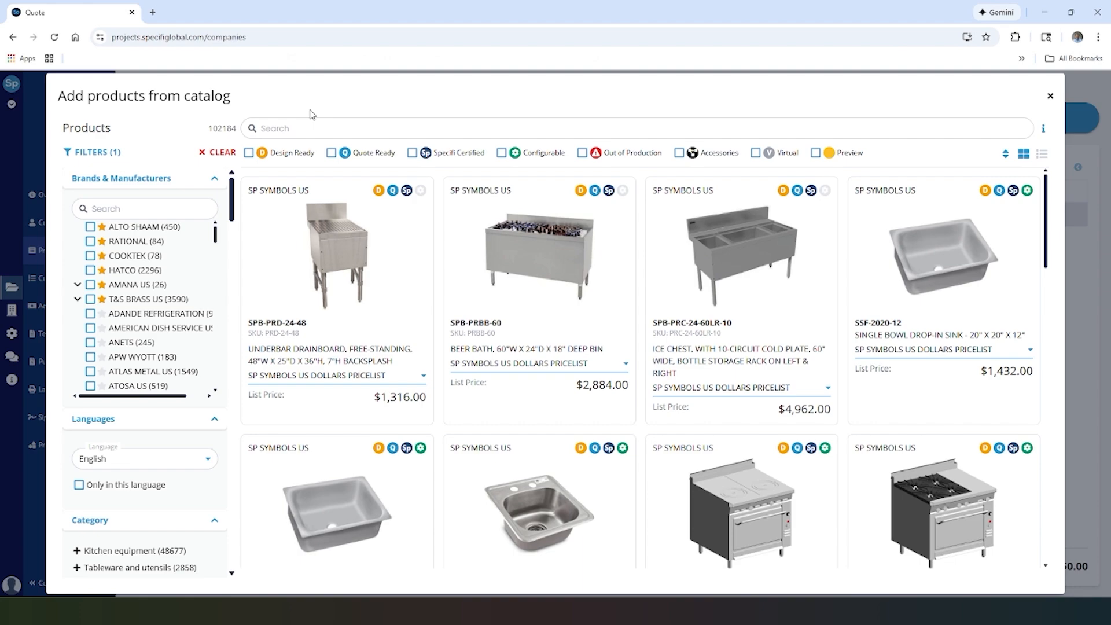
pyautogui.click(1042, 154)
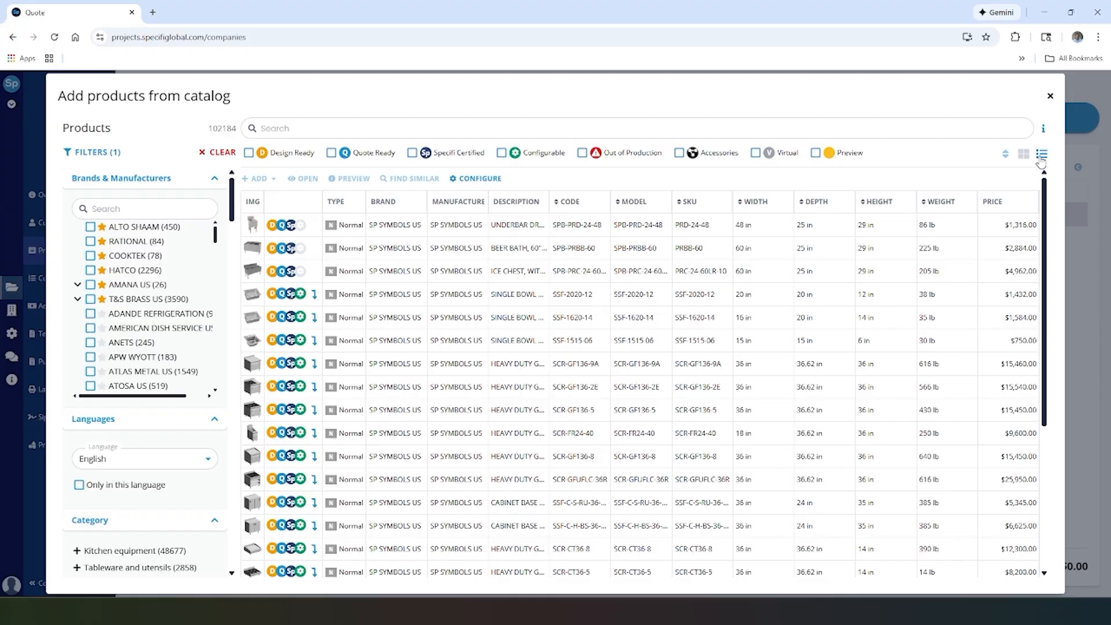
# Place the catalog's Manufacturer column above Brand with the alias "Supplier", save the columns, and switch the products back to grid view.
pyautogui.click(478, 181)
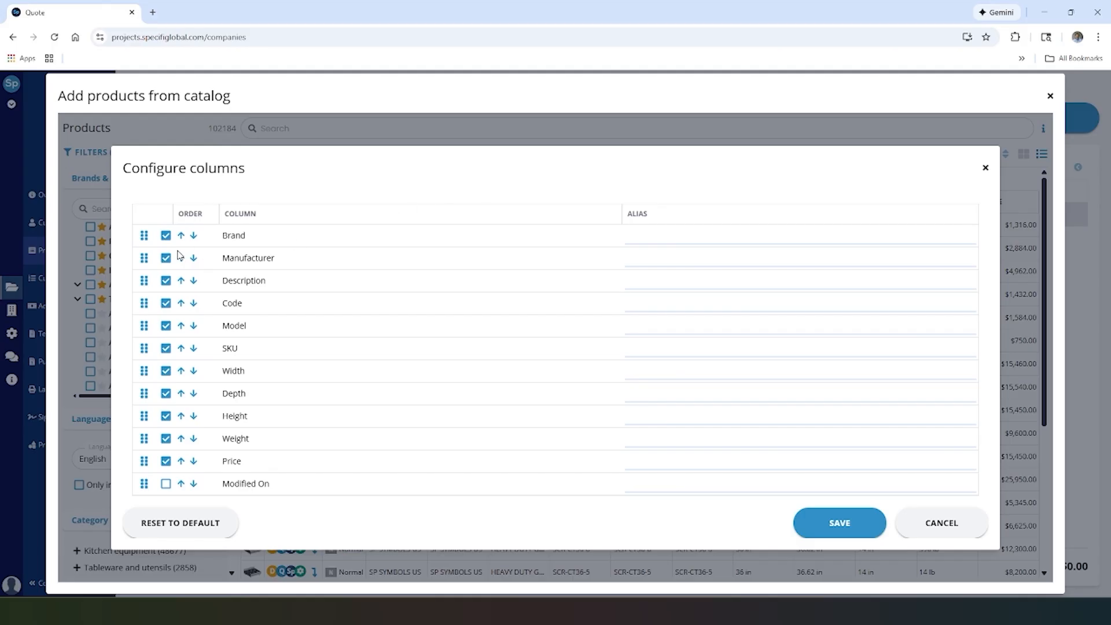
pyautogui.moveTo(144, 258); pyautogui.dragTo(141, 234)
pyautogui.write('Su')
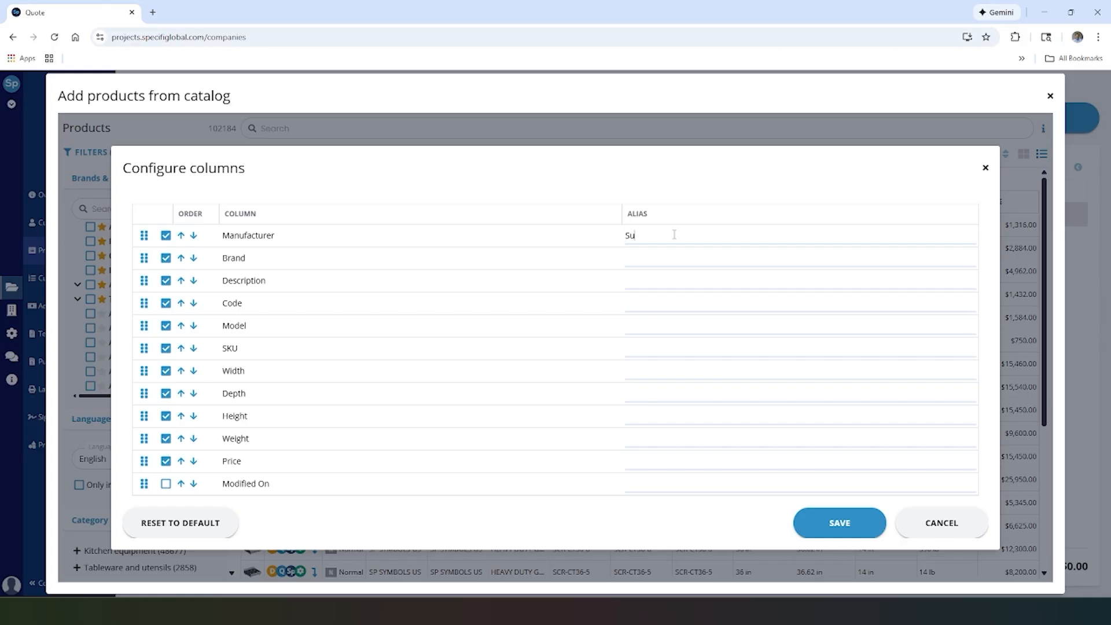
pyautogui.write('pplier')
pyautogui.click(839, 524)
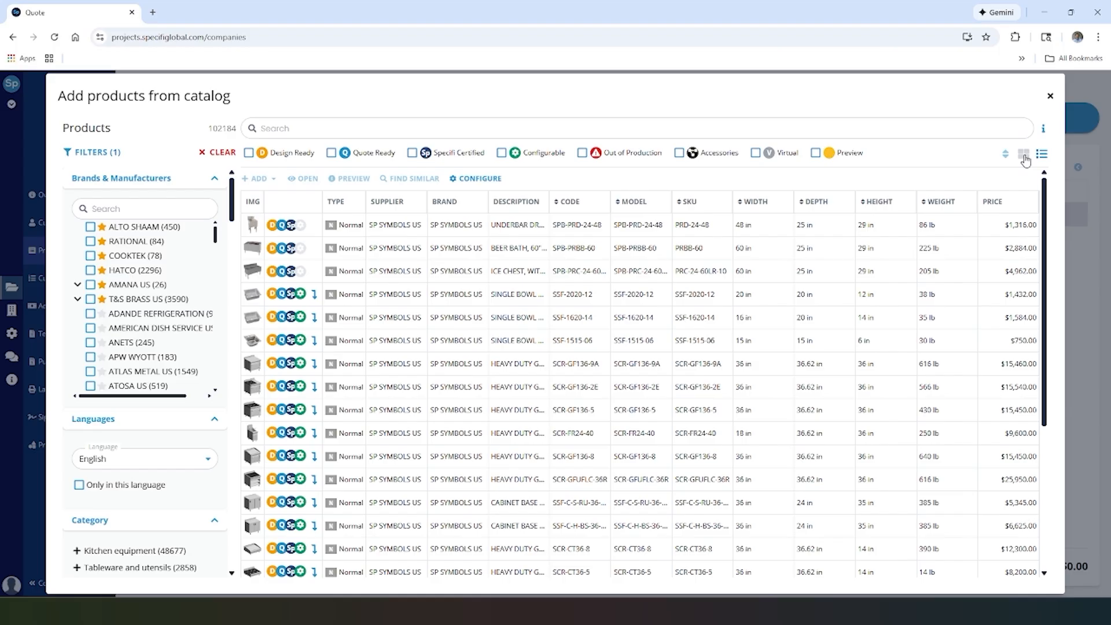
pyautogui.click(1023, 155)
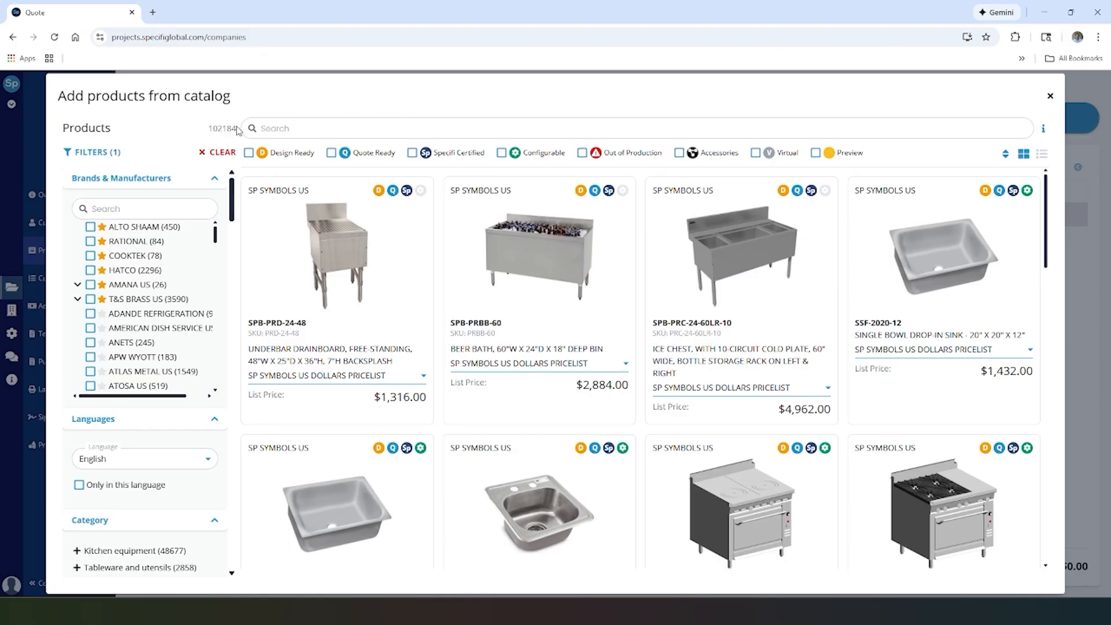
# Search the whole product catalog for "oven", and narrow the search to "oven combi".
pyautogui.moveTo(236, 129); pyautogui.dragTo(206, 130)
pyautogui.click(292, 100)
pyautogui.click(297, 128)
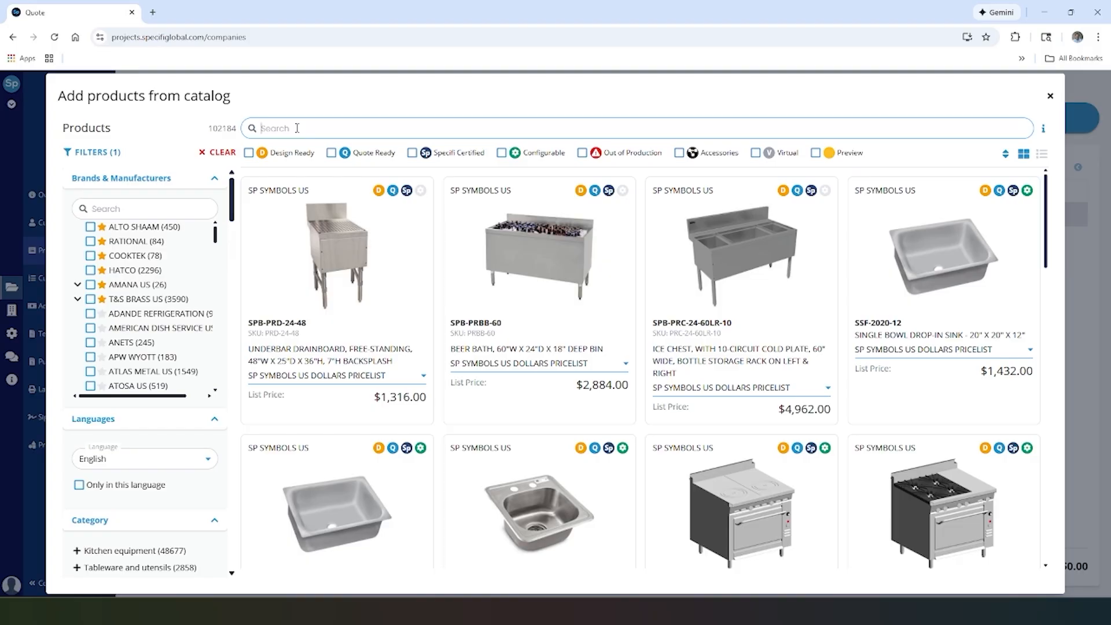
pyautogui.write('oven')
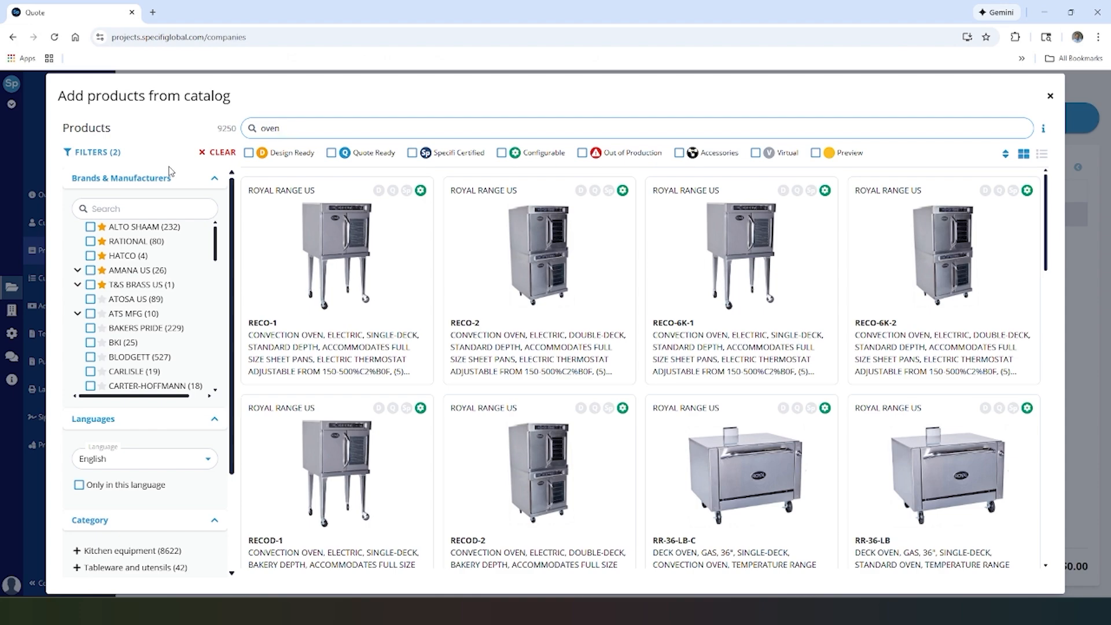
pyautogui.click(233, 130)
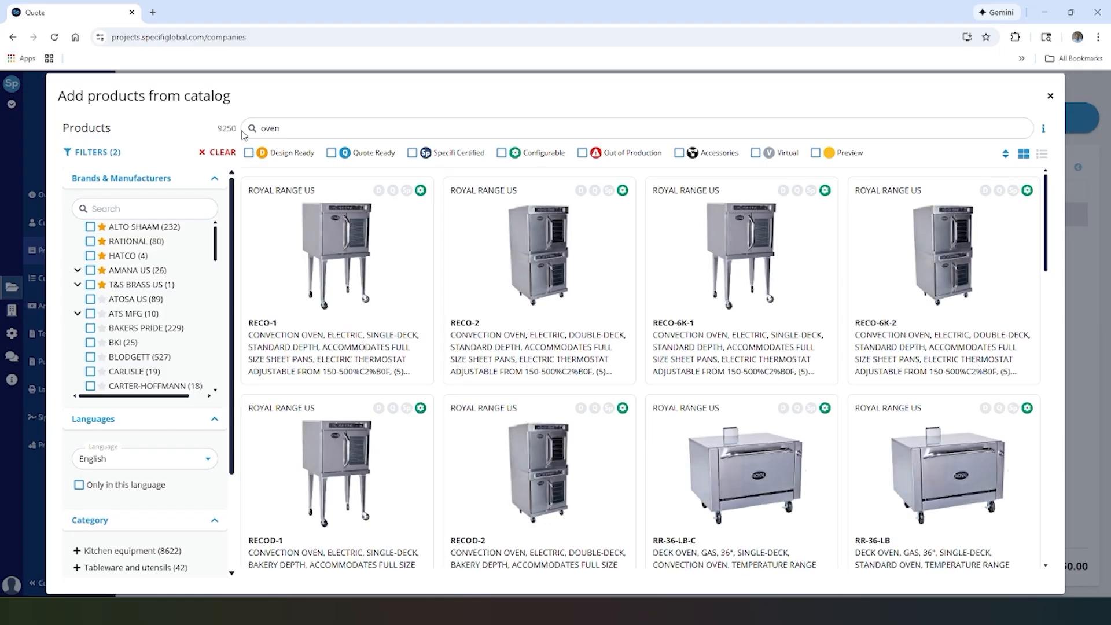
pyautogui.click(289, 127)
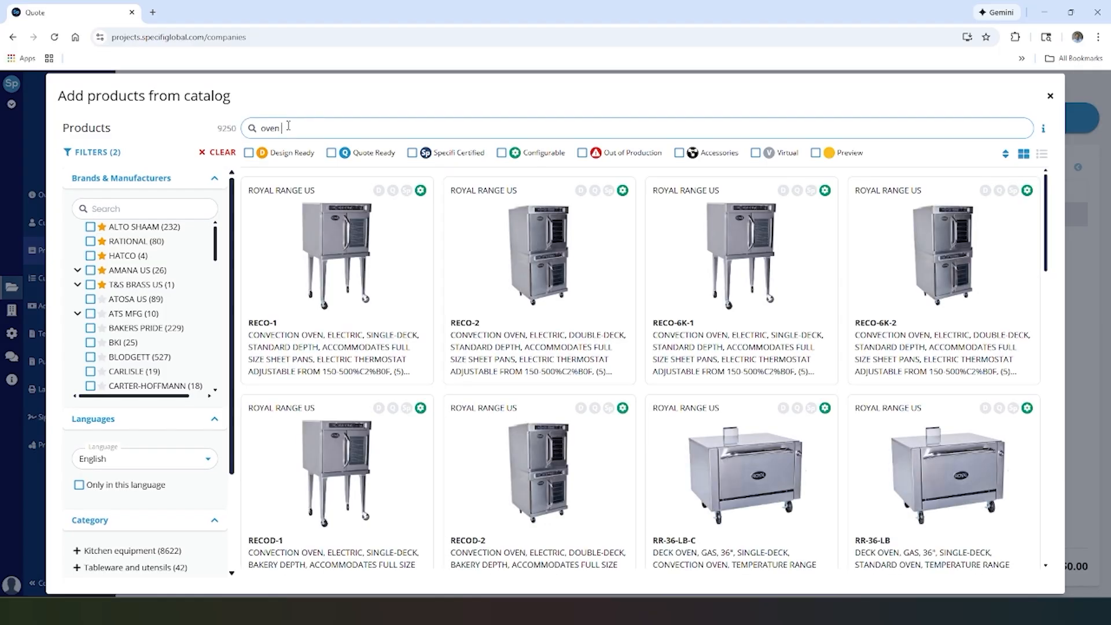
pyautogui.write('combi')
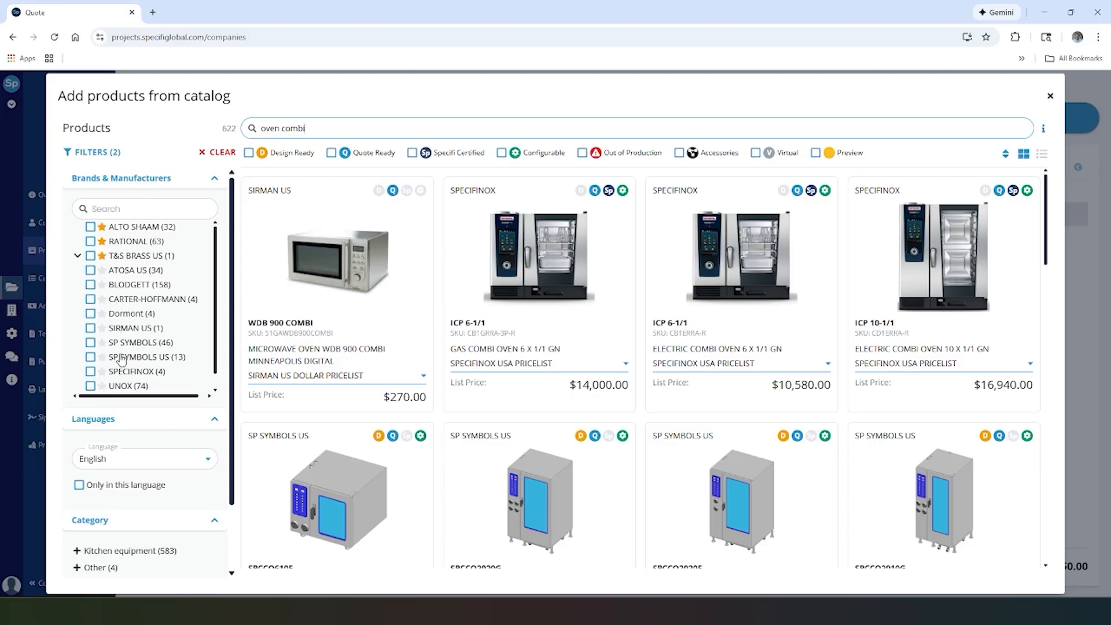
# Look through the brands offered for the combi oven search and mark SP SYMBOLS as a favorite.
pyautogui.scroll(-1, 119, 471)
pyautogui.scroll(1, 122, 472)
pyautogui.moveTo(105, 243)
pyautogui.click(102, 343)
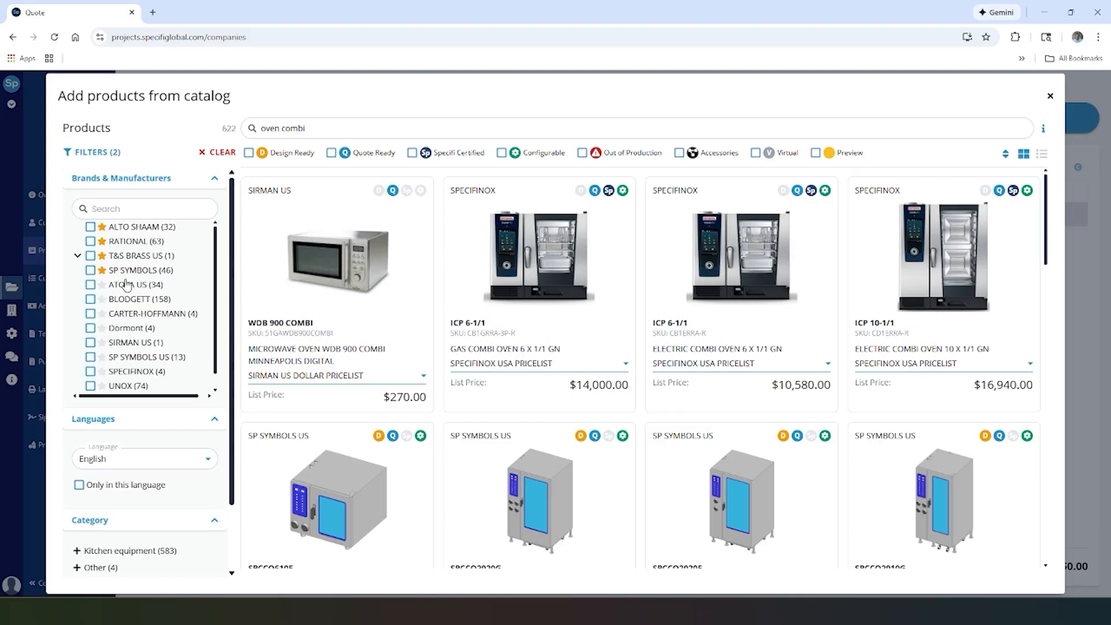
# Filter the combi oven results to the RATIONAL brand and go to the level filters.
pyautogui.click(91, 242)
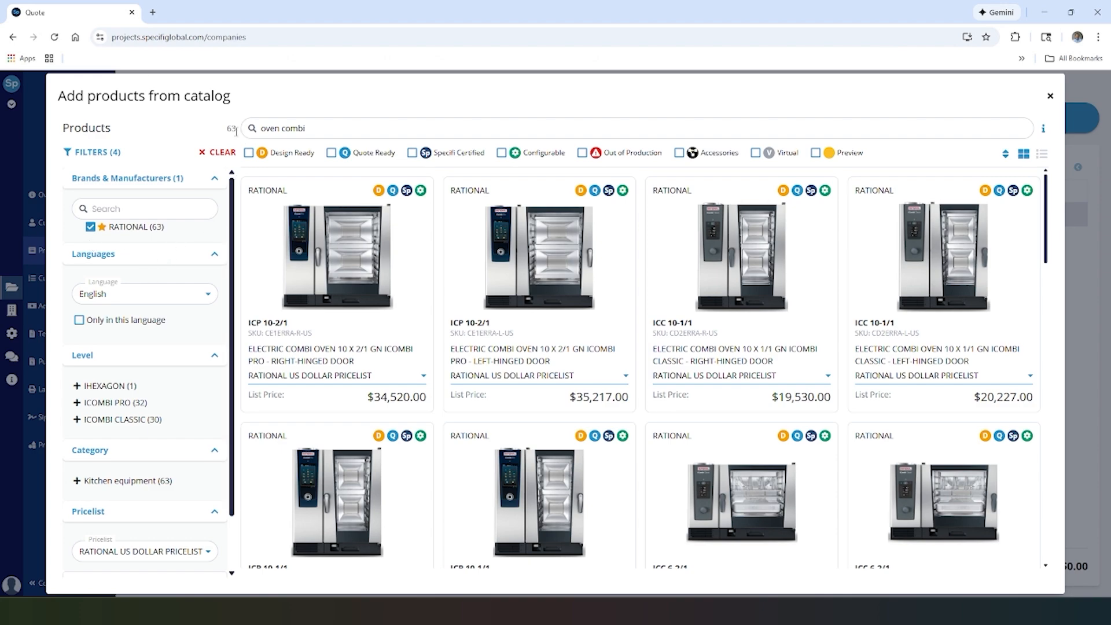
pyautogui.moveTo(236, 131); pyautogui.dragTo(215, 137)
pyautogui.click(215, 137)
pyautogui.scroll(-1, 159, 347)
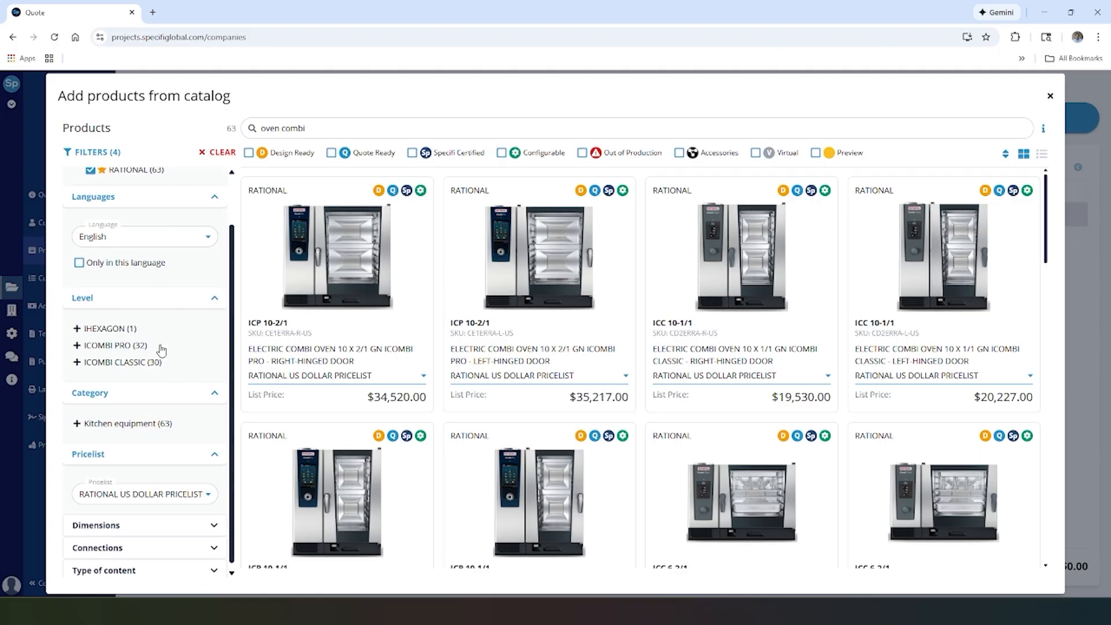
# Narrow the product level to ICOMBI PRO, ELECTRIC, 10 X 1/1 GN with a LEFT-HINGED DOOR.
pyautogui.click(128, 346)
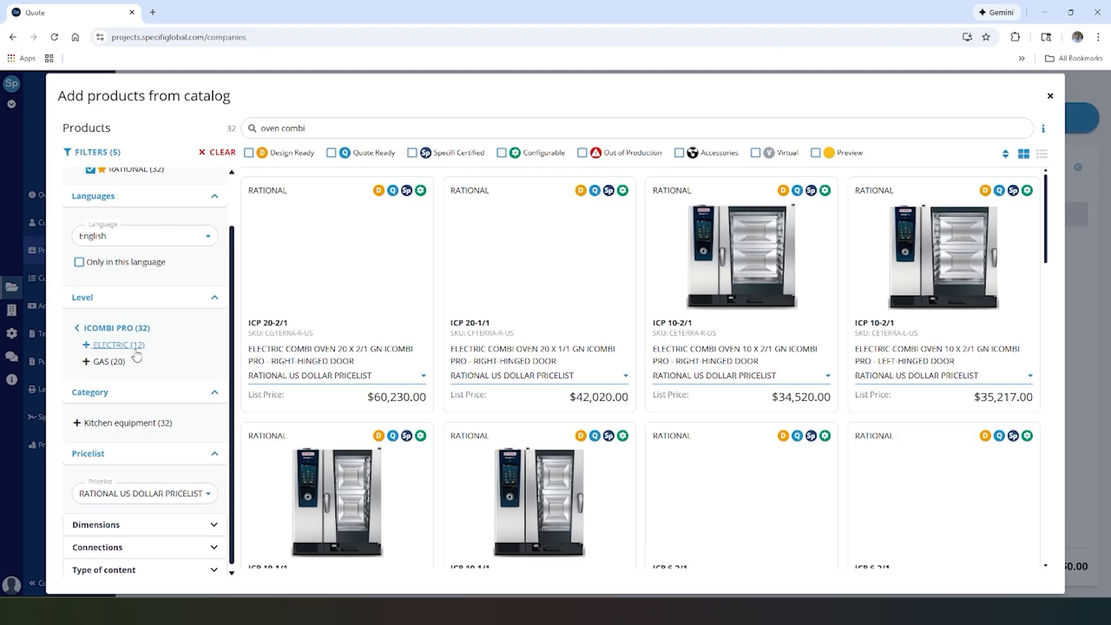
pyautogui.click(116, 347)
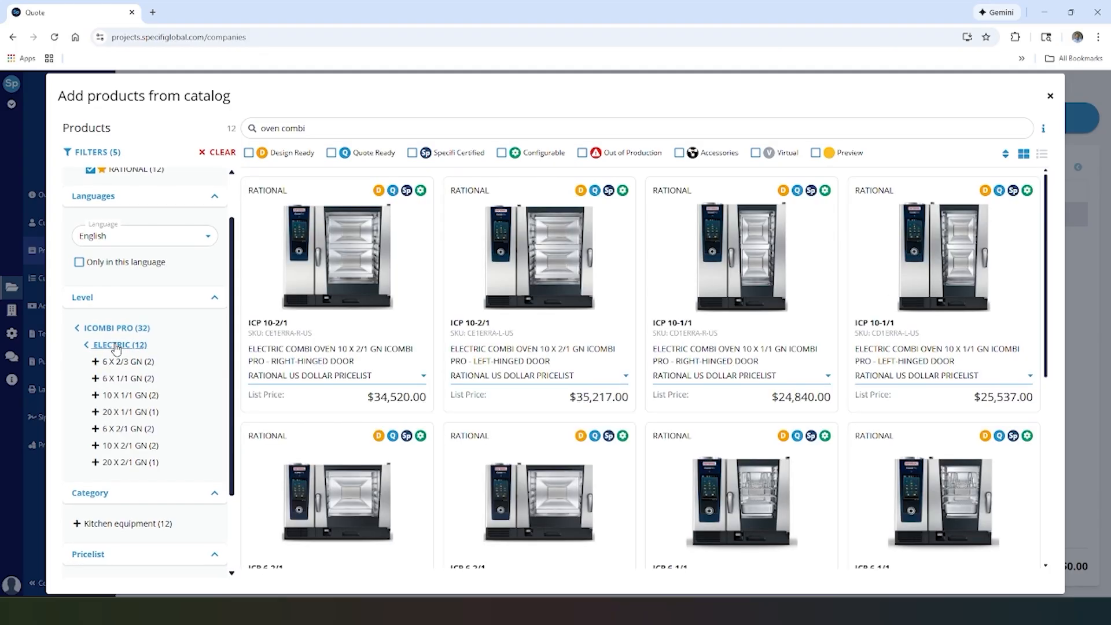
pyautogui.click(116, 398)
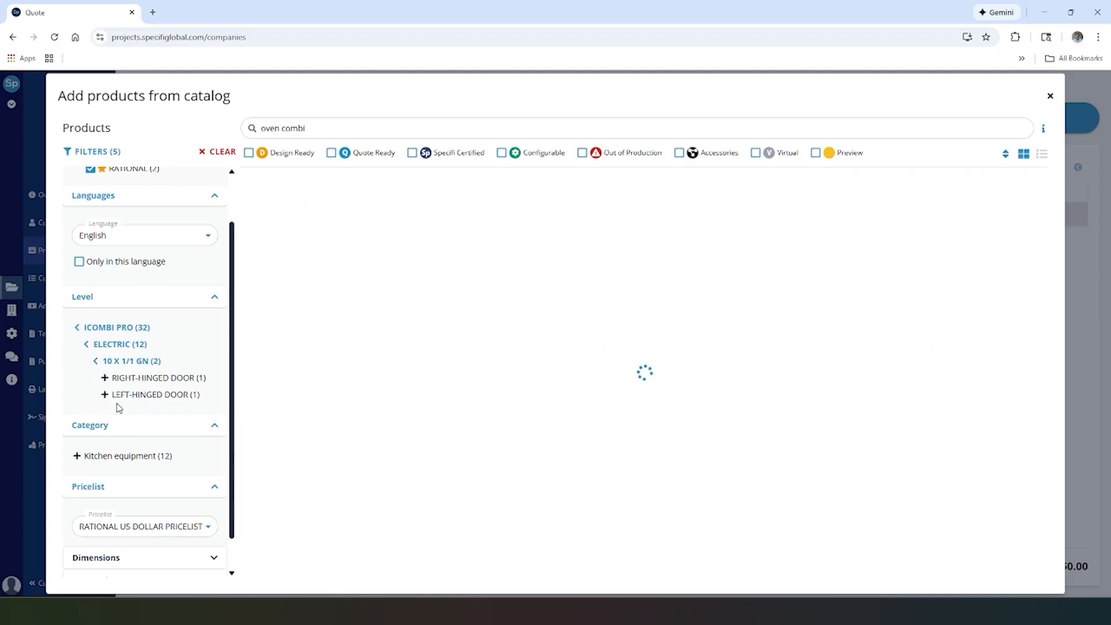
pyautogui.click(154, 398)
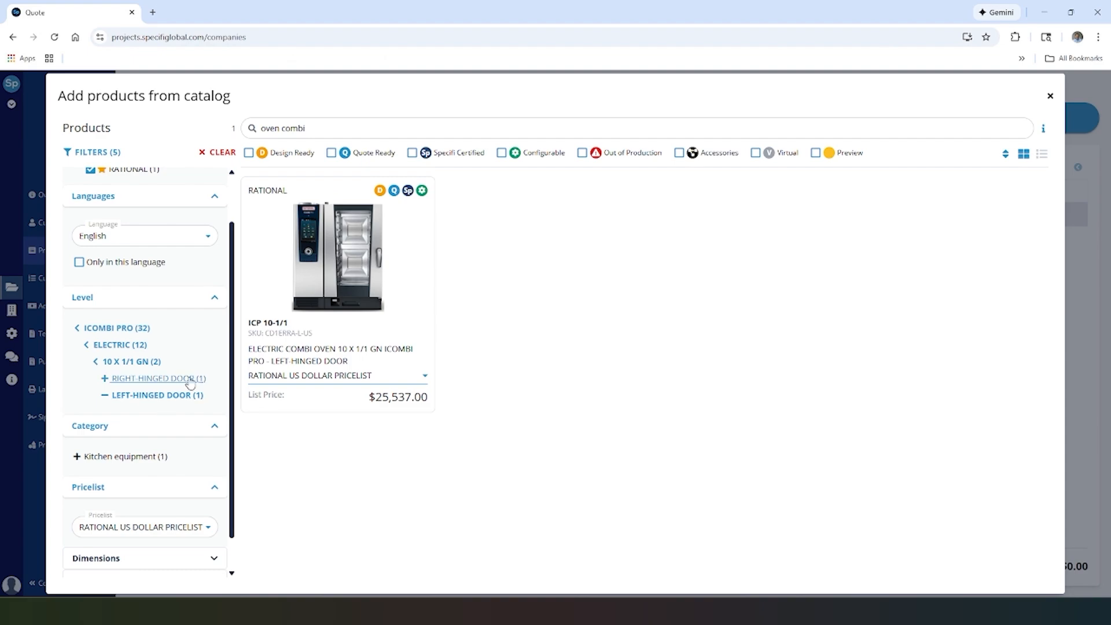
# Open the details of the left-hinged ICP 10-1/1 oven and preview its RFA, DWG and JPG images.
pyautogui.moveTo(320, 290)
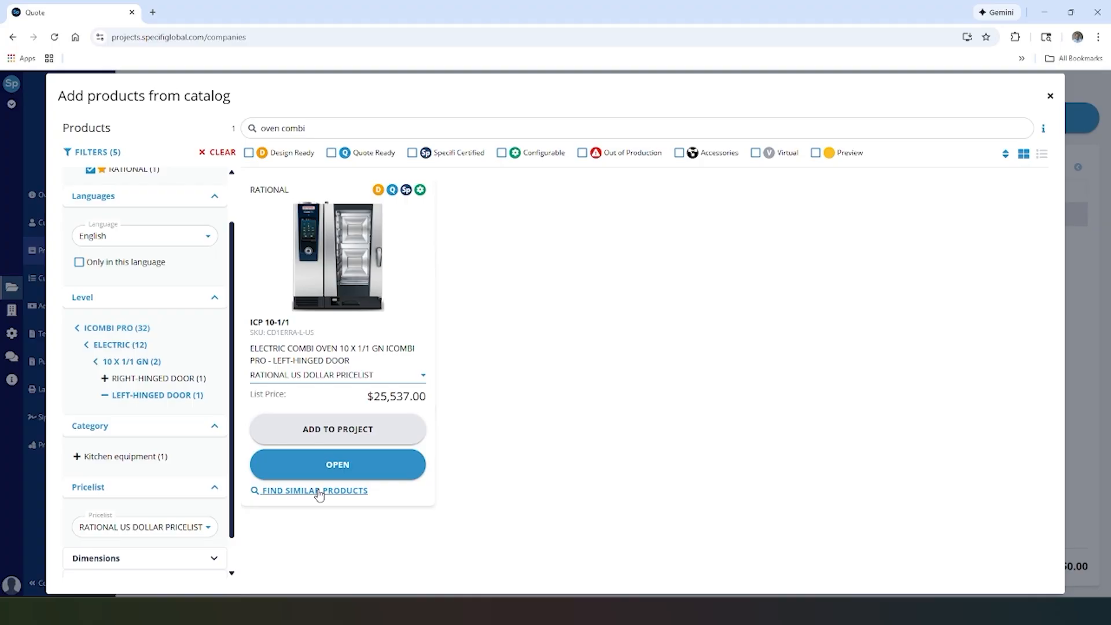
pyautogui.click(338, 465)
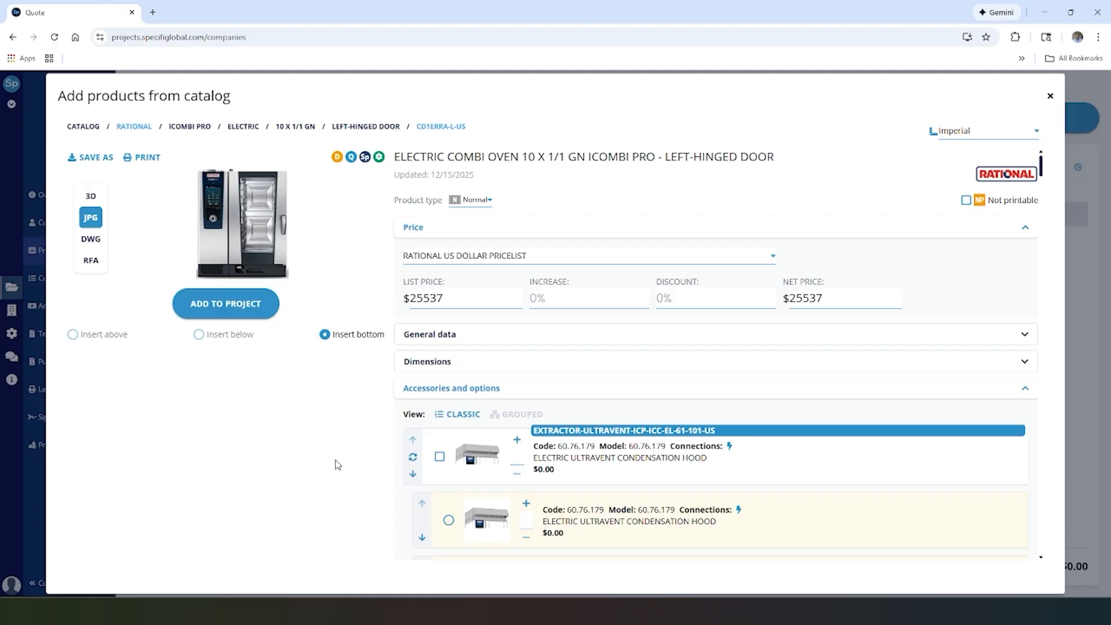
pyautogui.click(91, 262)
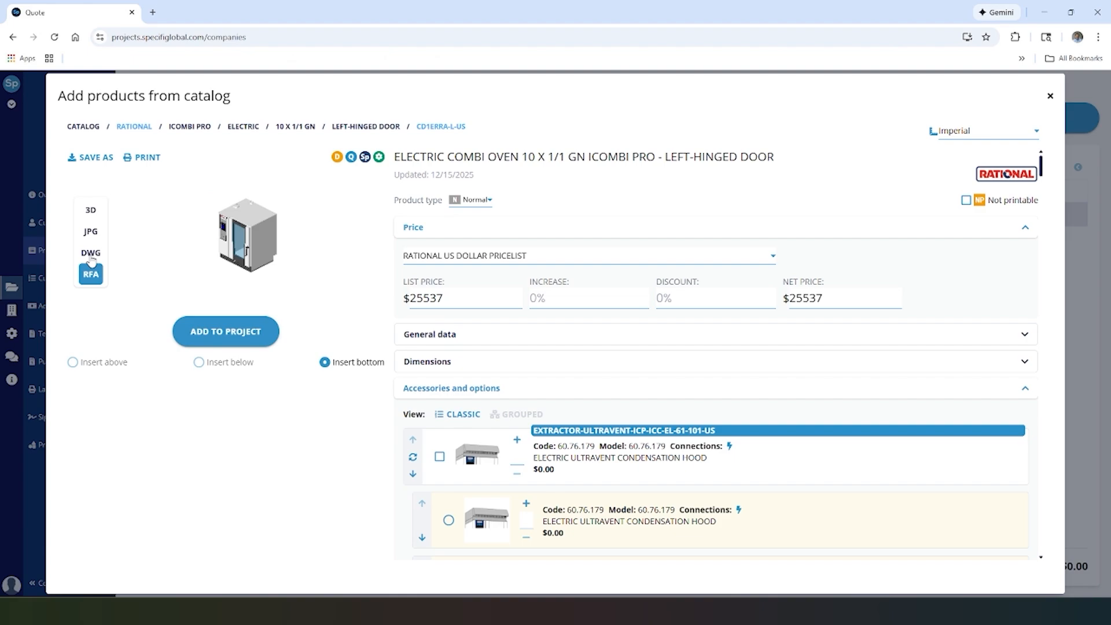
pyautogui.click(92, 260)
pyautogui.click(94, 232)
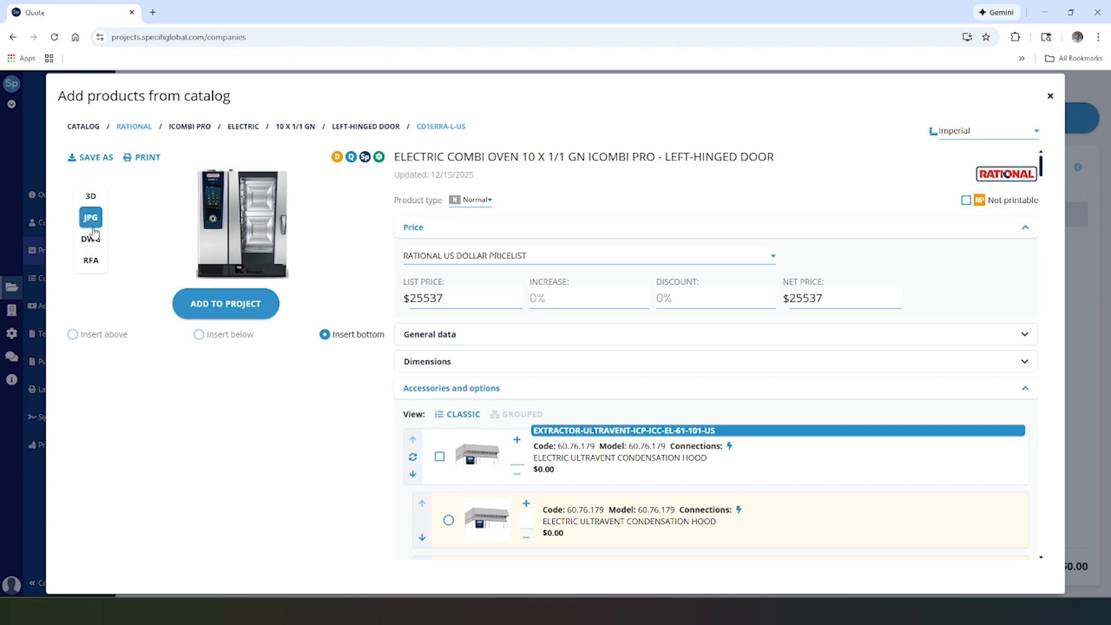
# Show the oven as a 3D model and inspect it from several sides and distances.
pyautogui.click(90, 196)
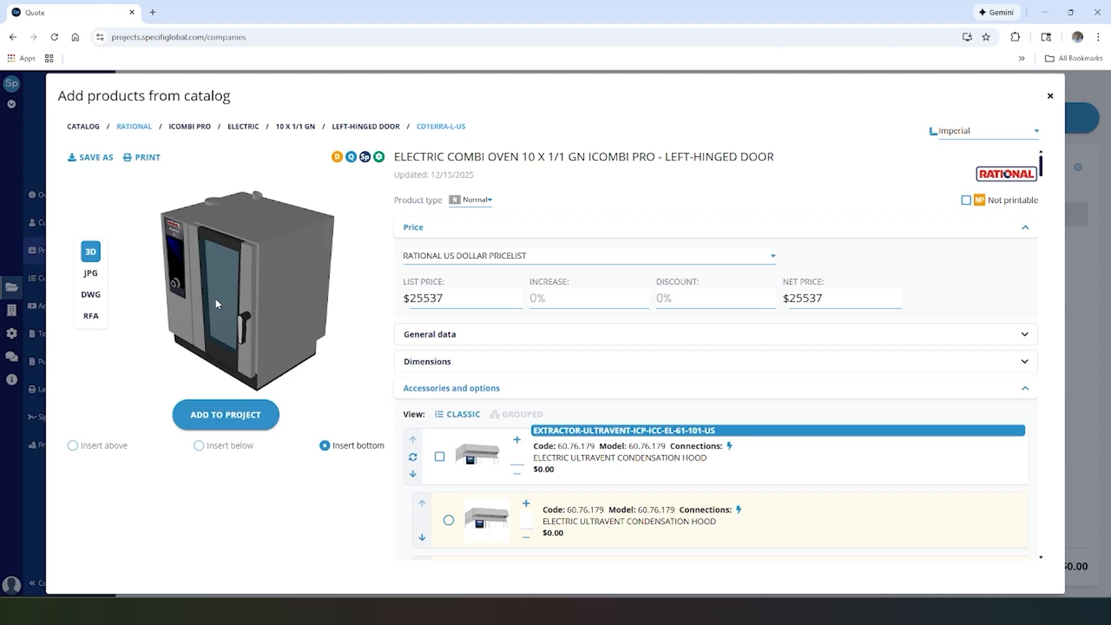
pyautogui.moveTo(217, 299); pyautogui.dragTo(264, 276)
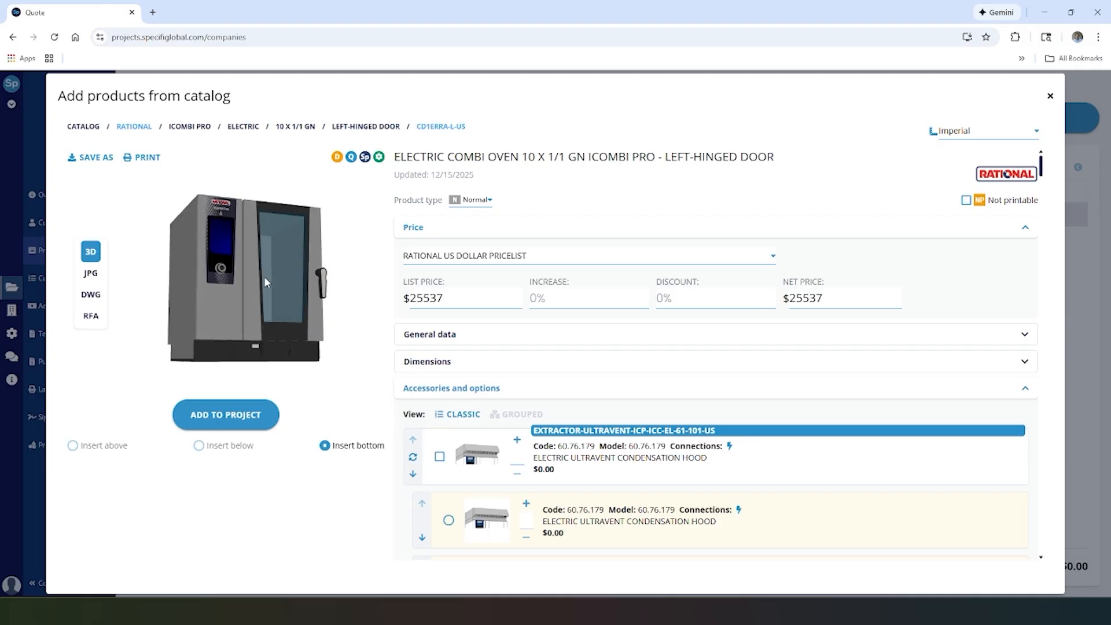
pyautogui.moveTo(193, 271); pyautogui.dragTo(244, 284)
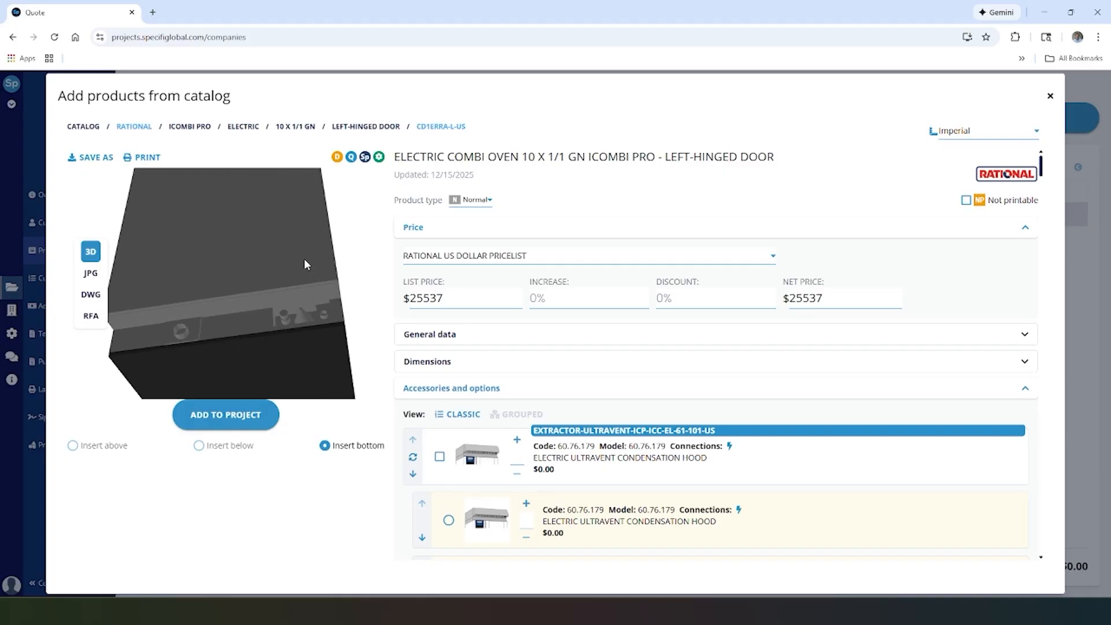
pyautogui.moveTo(305, 262); pyautogui.dragTo(240, 297)
pyautogui.scroll(3, 237, 299)
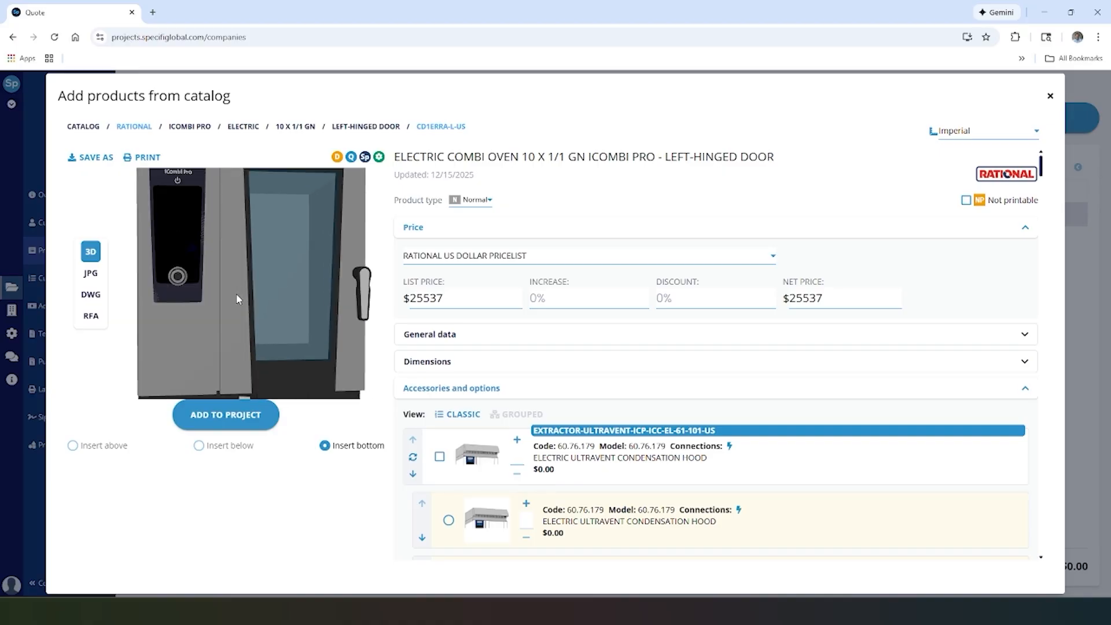
pyautogui.scroll(-1, 237, 298)
pyautogui.scroll(-3, 237, 298)
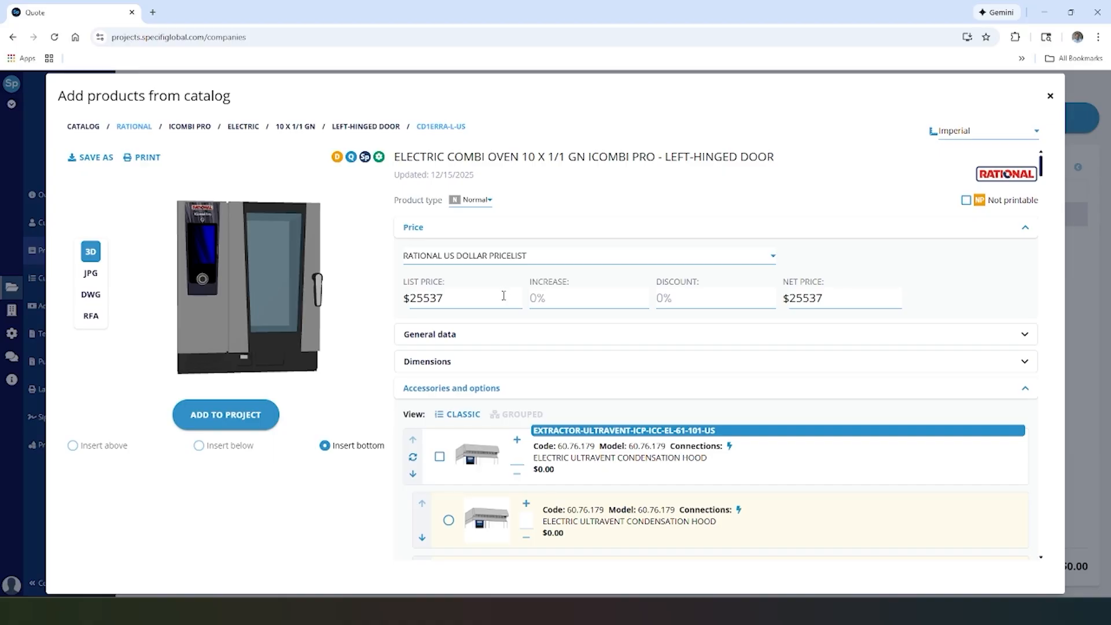
# Expand the oven's general data and dimensions, and review its codes, supplier, carbon footprint and net and package sizes.
pyautogui.scroll(-1, 503, 296)
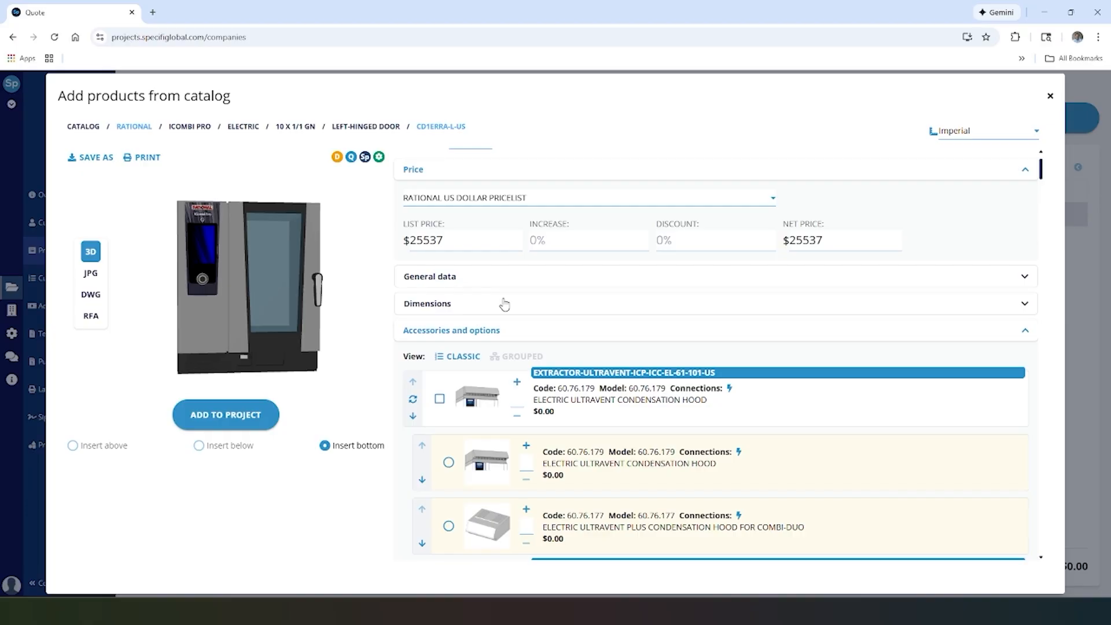
pyautogui.click(513, 277)
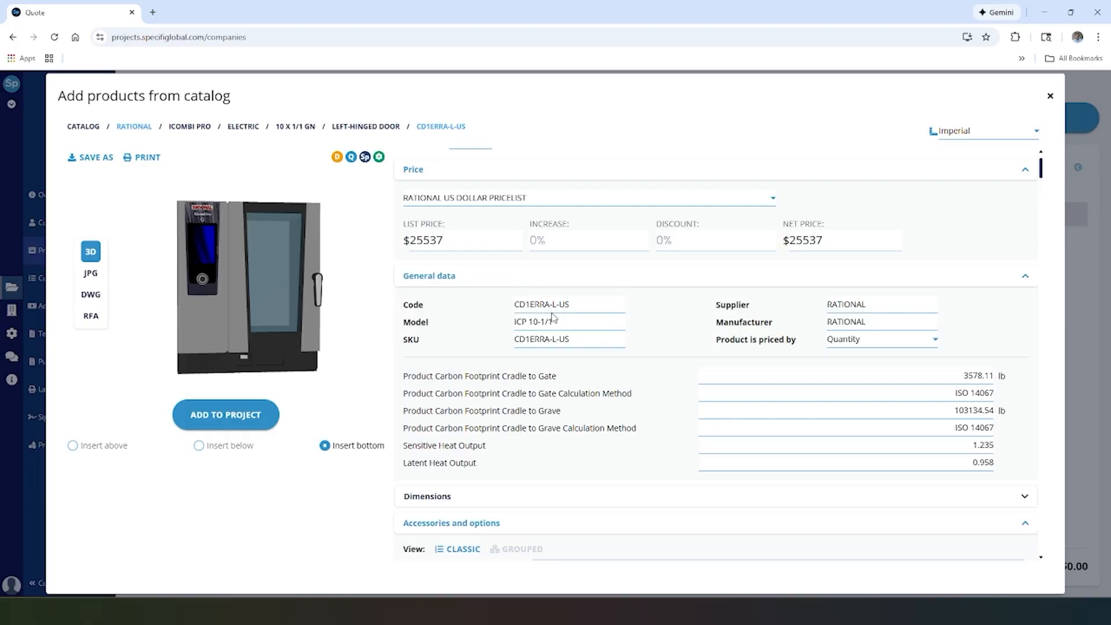
pyautogui.scroll(-1, 604, 370)
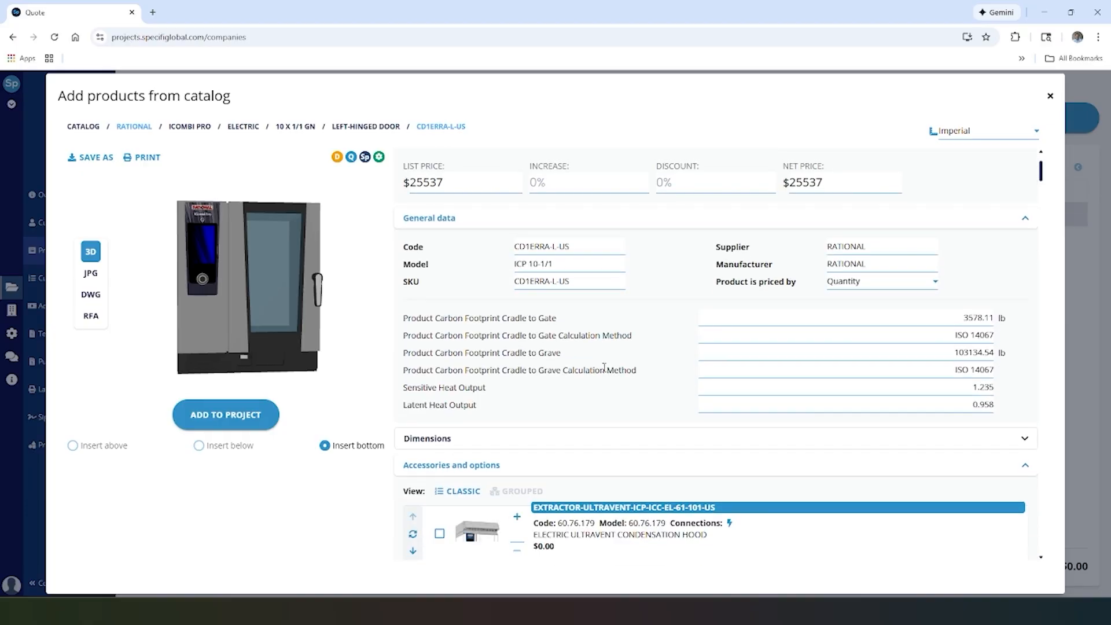
pyautogui.scroll(-1, 604, 367)
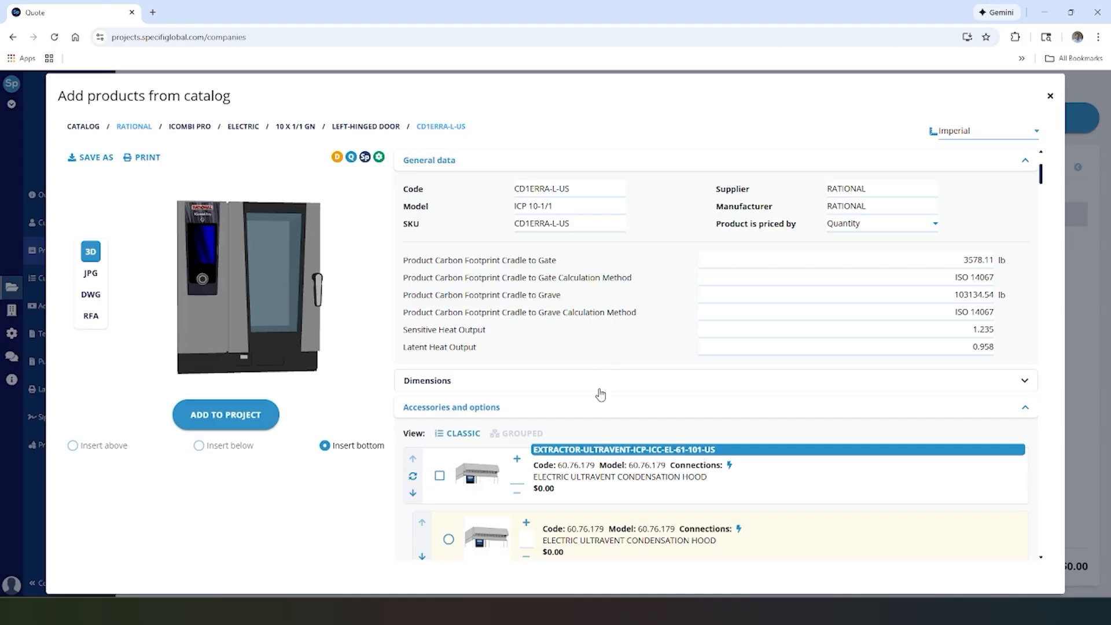
pyautogui.click(599, 388)
pyautogui.scroll(-1, 601, 394)
pyautogui.scroll(-3, 601, 394)
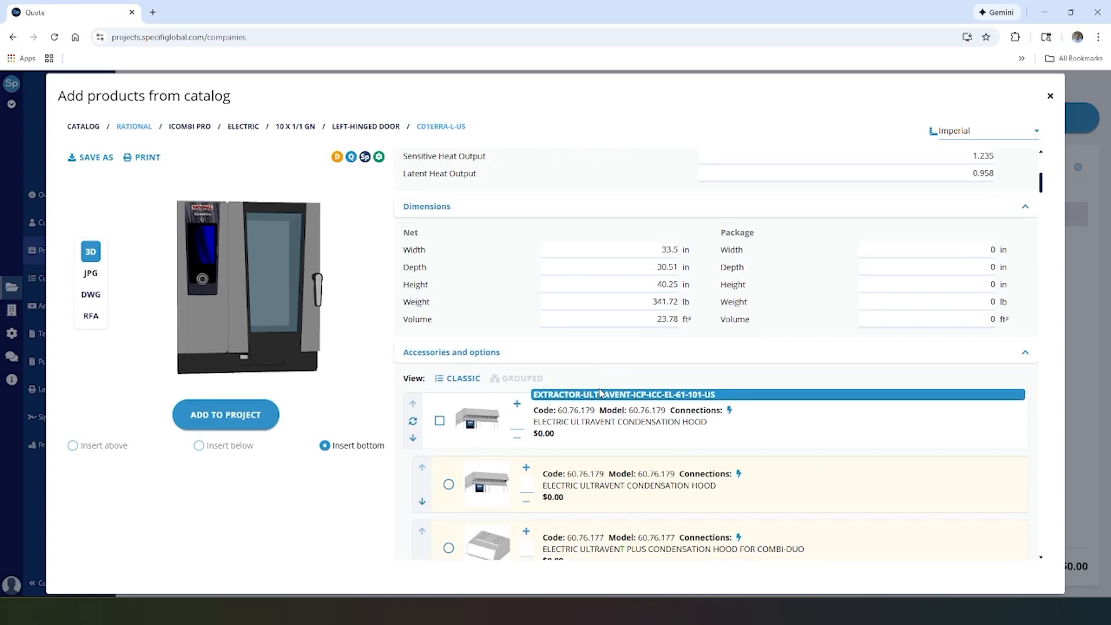
pyautogui.scroll(-1, 601, 393)
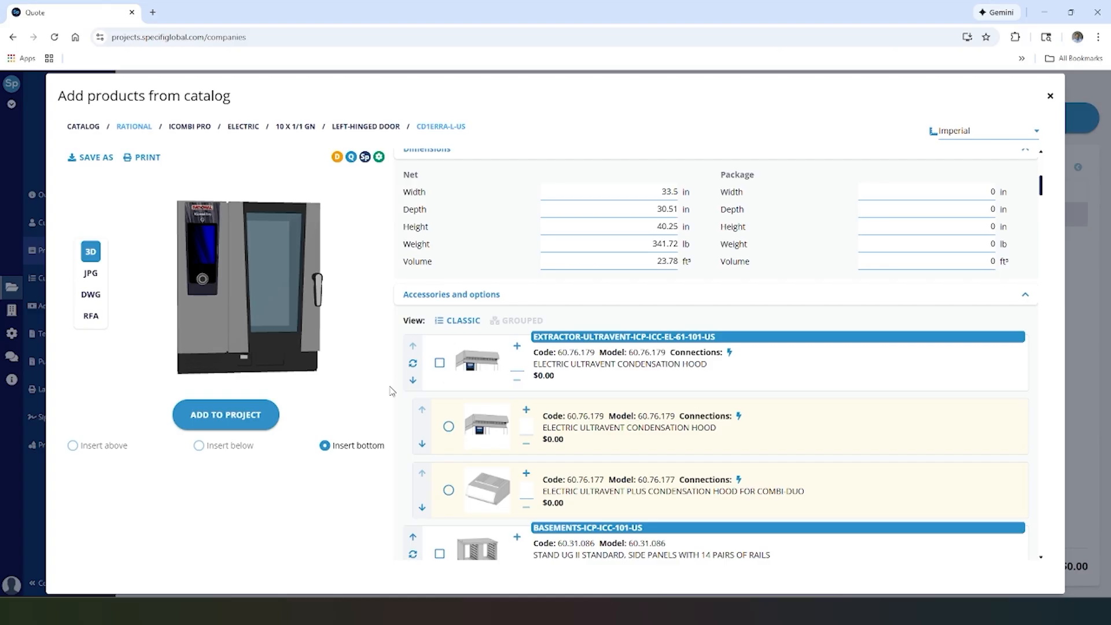
# Include the electric Ultravent condensation hood 60.76.179 and the UG II bakery marine stand 60.31.211 as accessories of the oven.
pyautogui.scroll(-2, 444, 429)
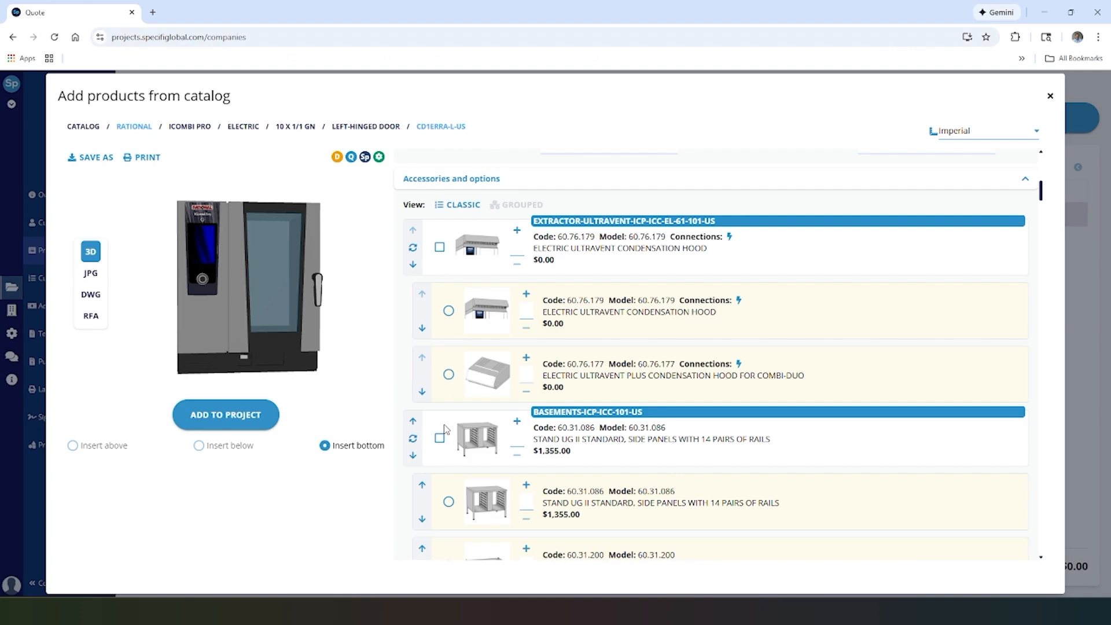
pyautogui.scroll(-2, 496, 427)
pyautogui.scroll(3, 498, 405)
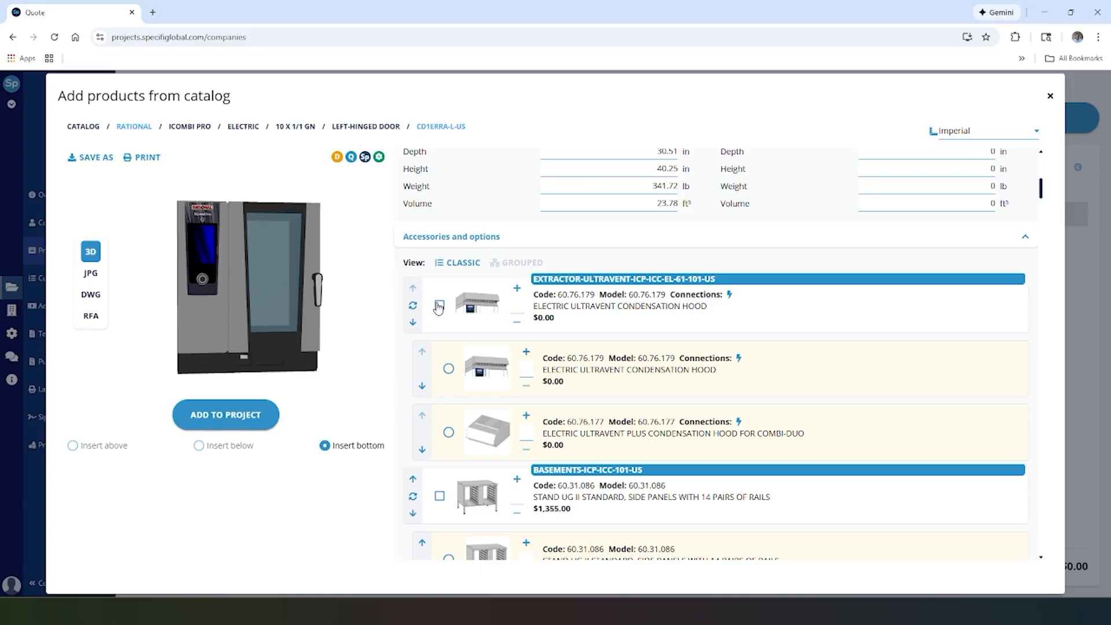
pyautogui.click(439, 306)
pyautogui.moveTo(257, 300)
pyautogui.mouseDown()
pyautogui.moveTo(272, 299)
pyautogui.moveTo(279, 279)
pyautogui.moveTo(256, 284)
pyautogui.moveTo(280, 276)
pyautogui.moveTo(252, 281)
pyautogui.mouseUp()
pyautogui.scroll(-6, 544, 409)
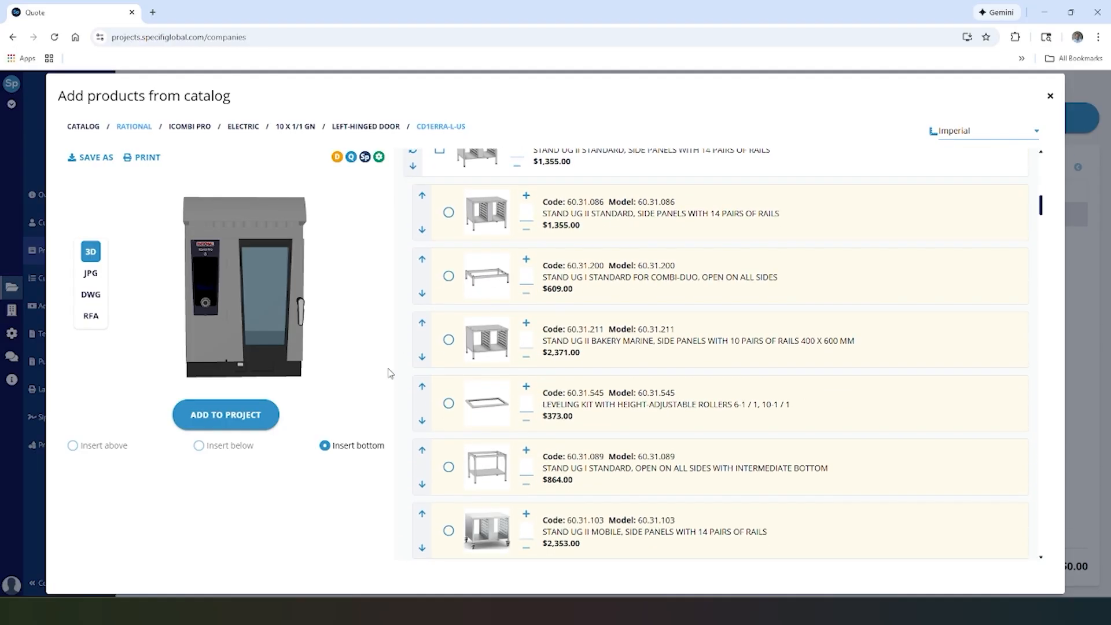
pyautogui.click(450, 341)
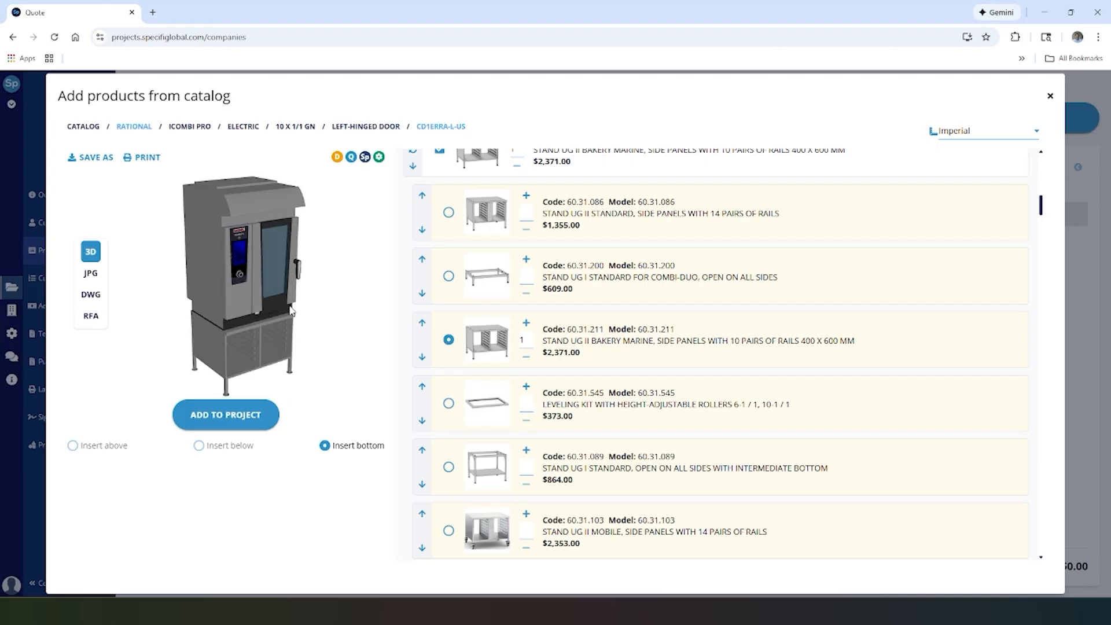
# Include the integrated fat drain kit for UG II, code 80.61.002, as an accessory of the oven.
pyautogui.scroll(-1, 577, 388)
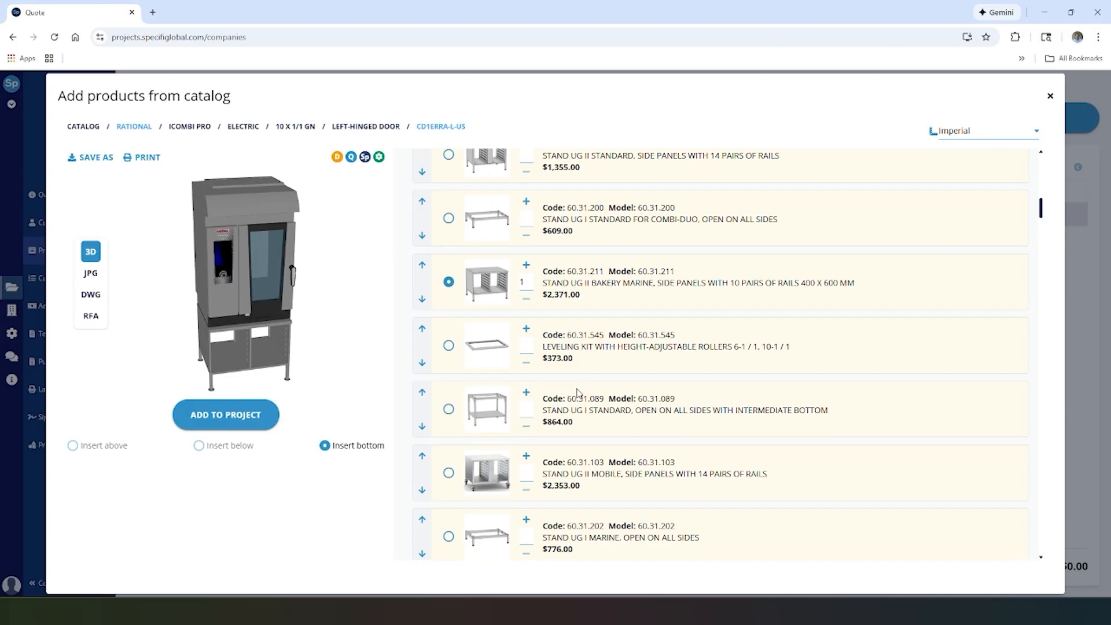
pyautogui.scroll(-5, 577, 393)
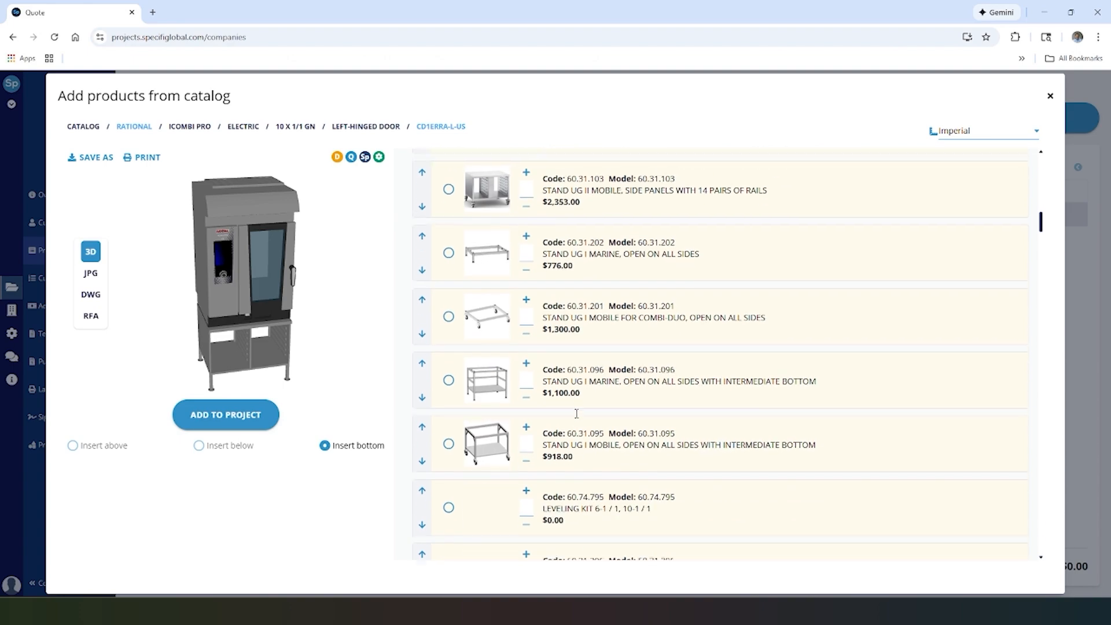
pyautogui.scroll(-6, 576, 420)
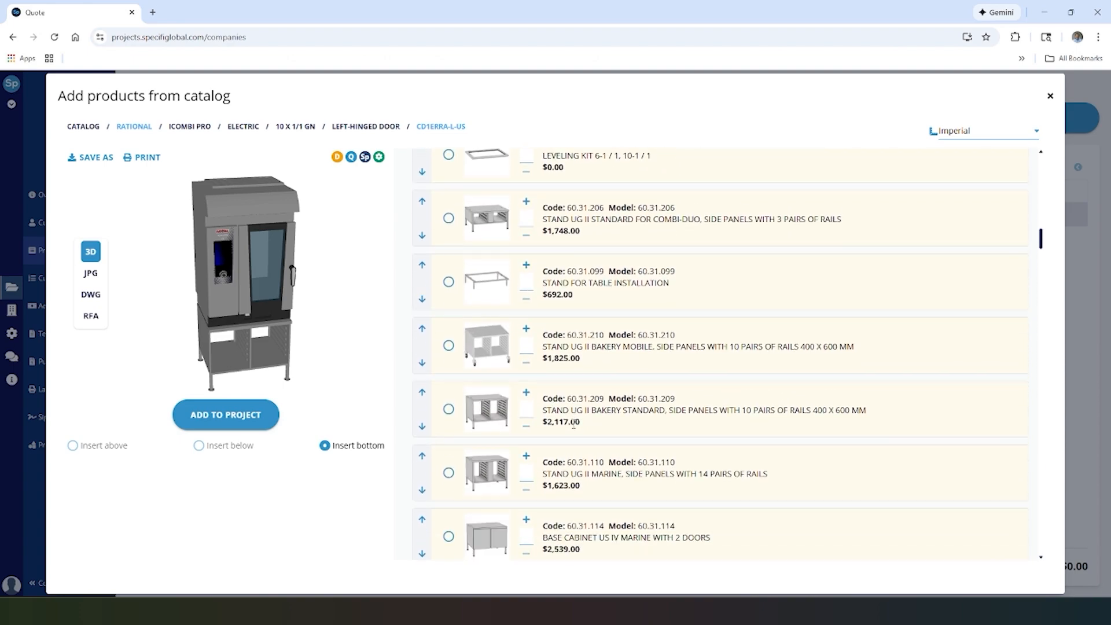
pyautogui.scroll(-9, 573, 429)
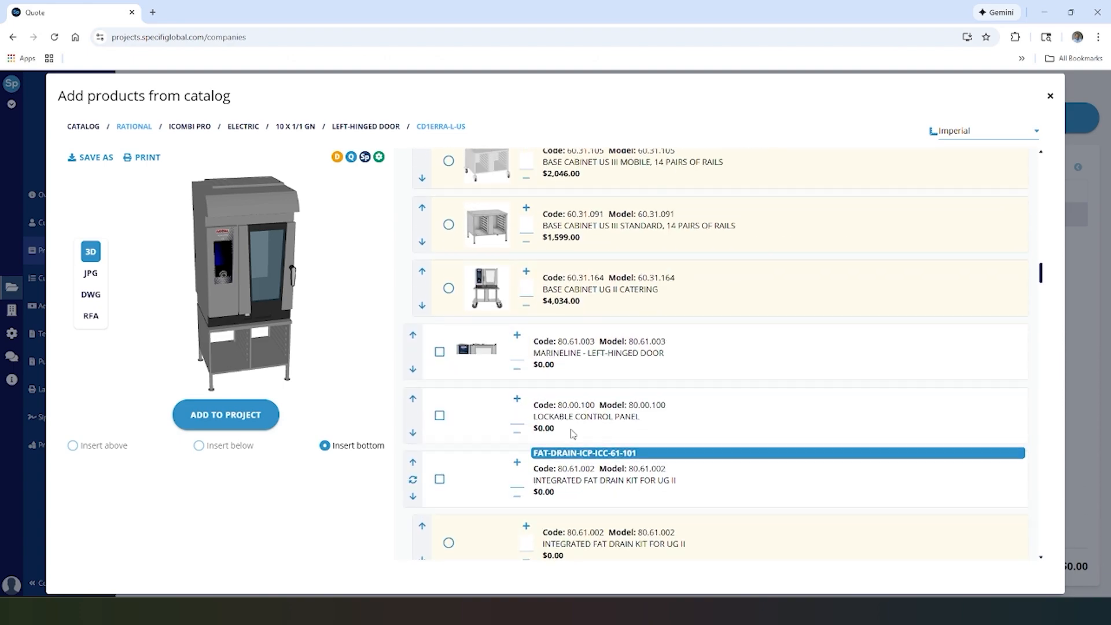
pyautogui.scroll(-4, 573, 434)
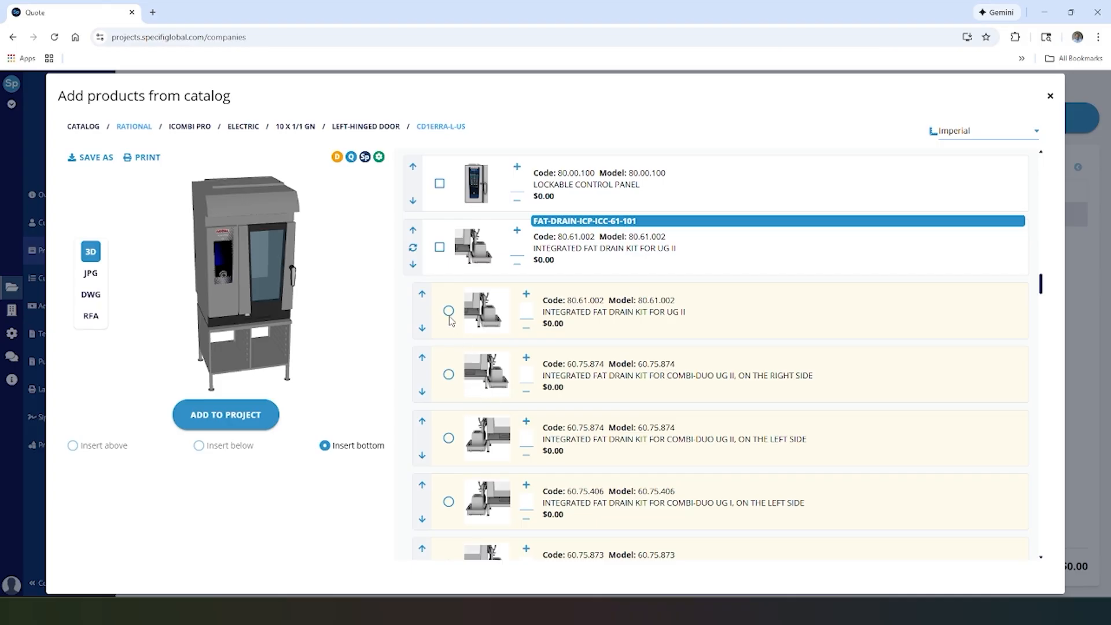
pyautogui.click(450, 312)
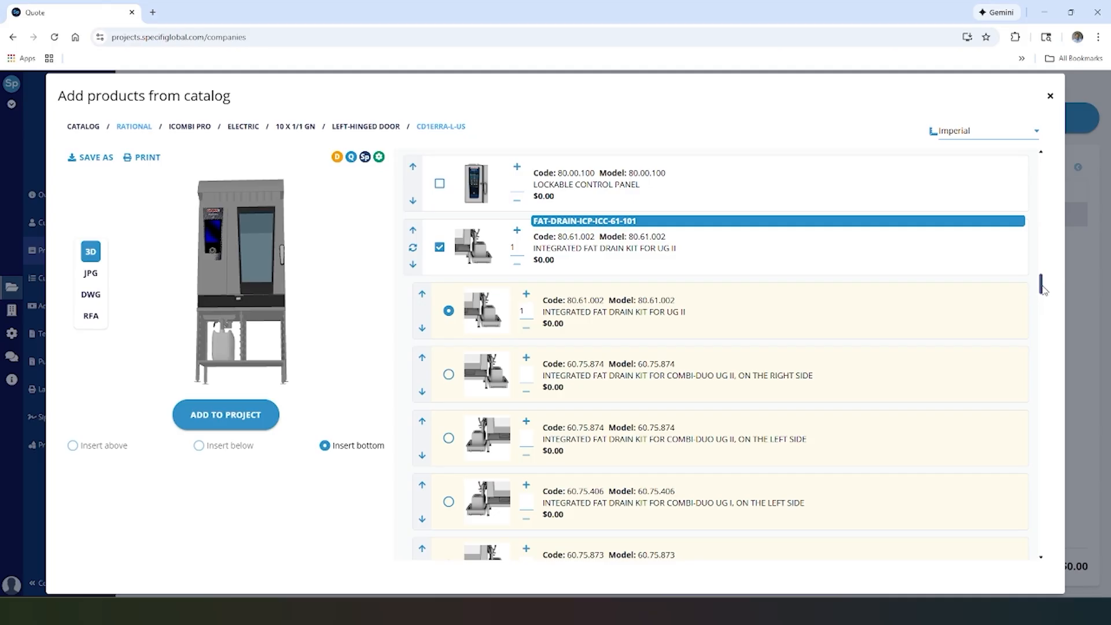
# Review the oven's electrical, cold water and waste connection data and its written description.
pyautogui.moveTo(1043, 289); pyautogui.dragTo(1050, 516)
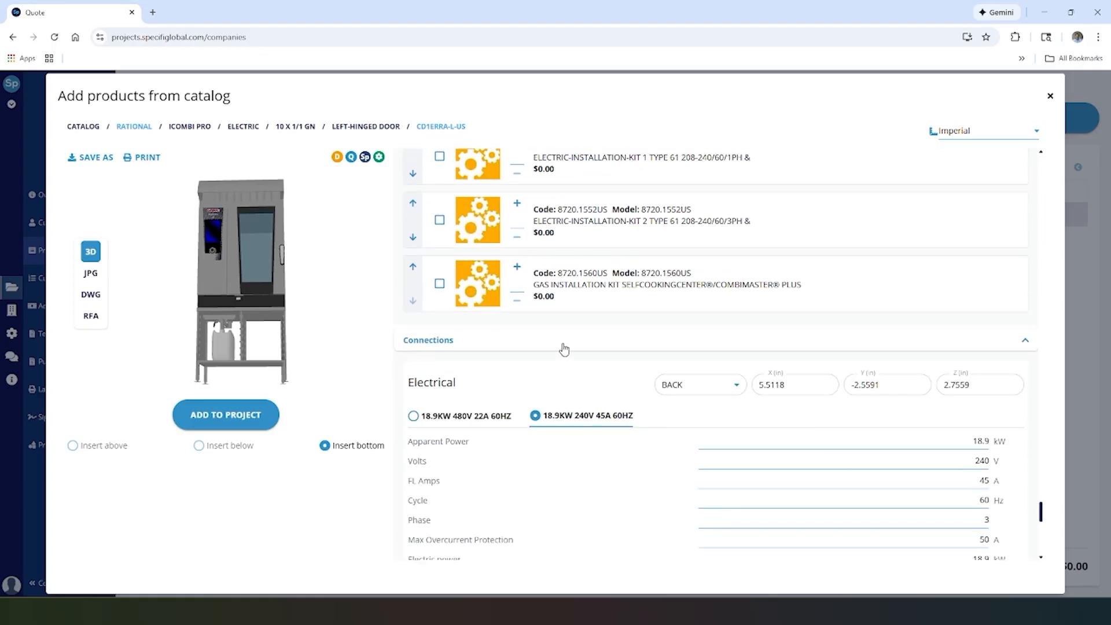
pyautogui.scroll(-1, 538, 390)
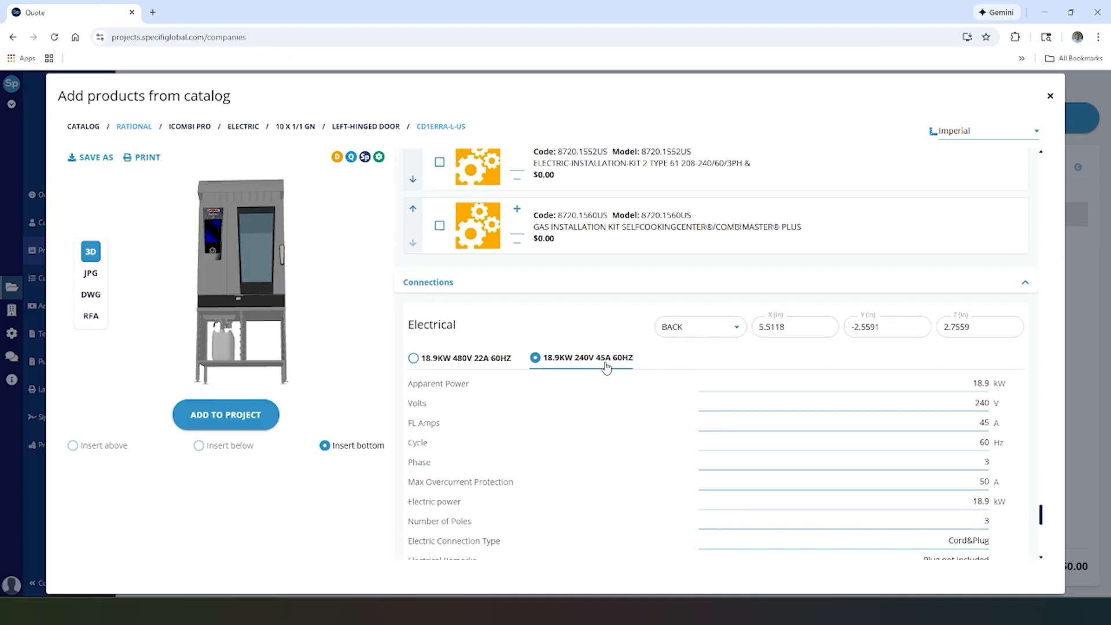
pyautogui.scroll(-1, 602, 377)
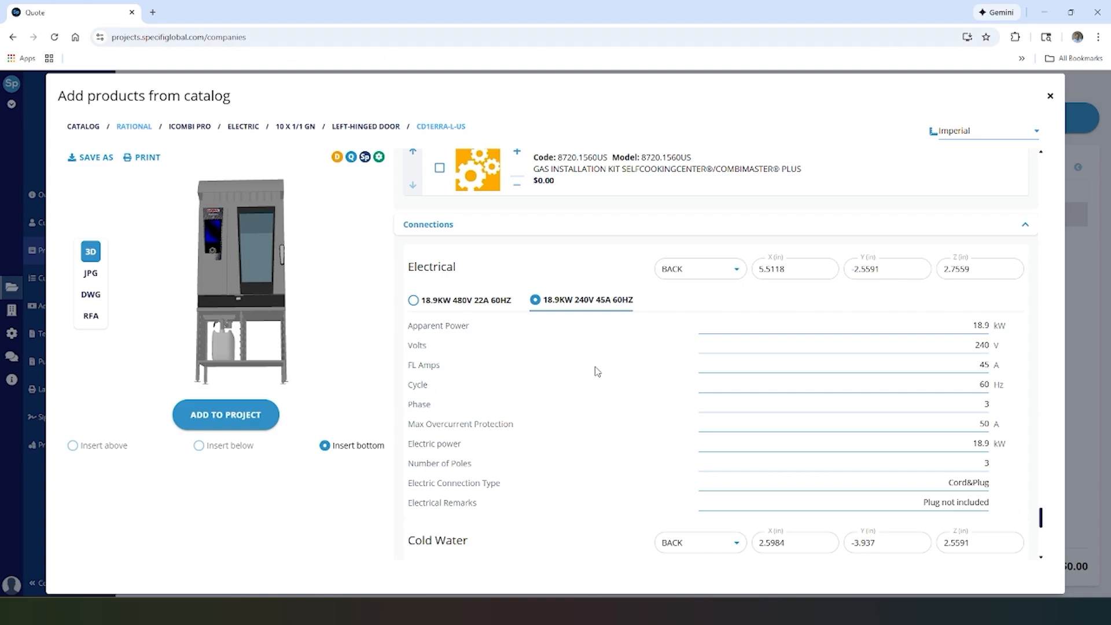
pyautogui.scroll(-5, 597, 372)
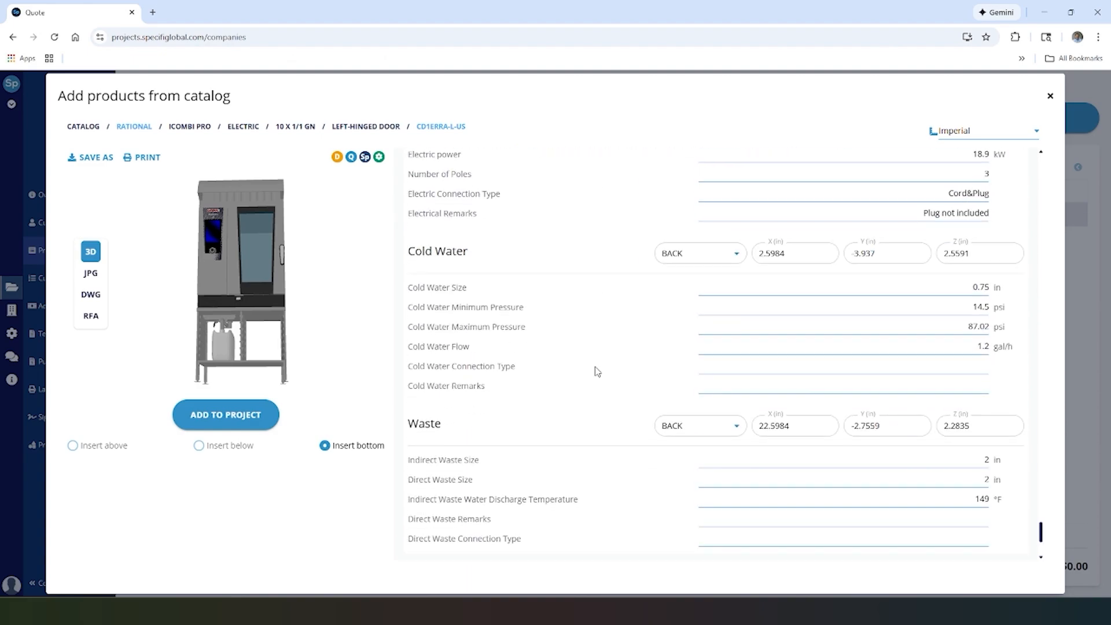
pyautogui.scroll(-2, 666, 356)
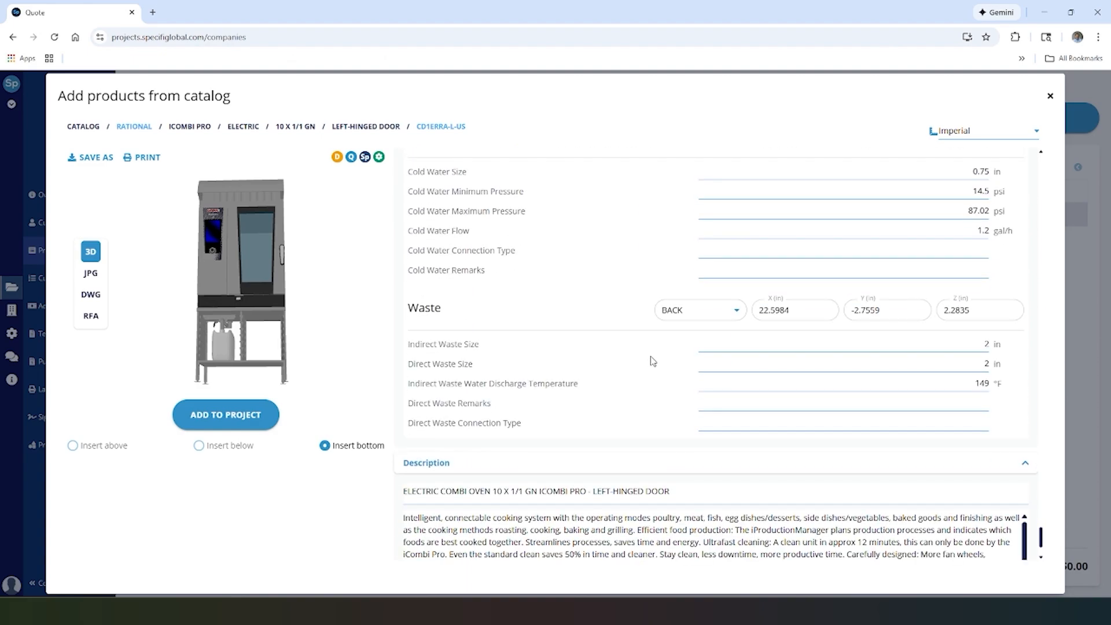
pyautogui.scroll(-1, 653, 361)
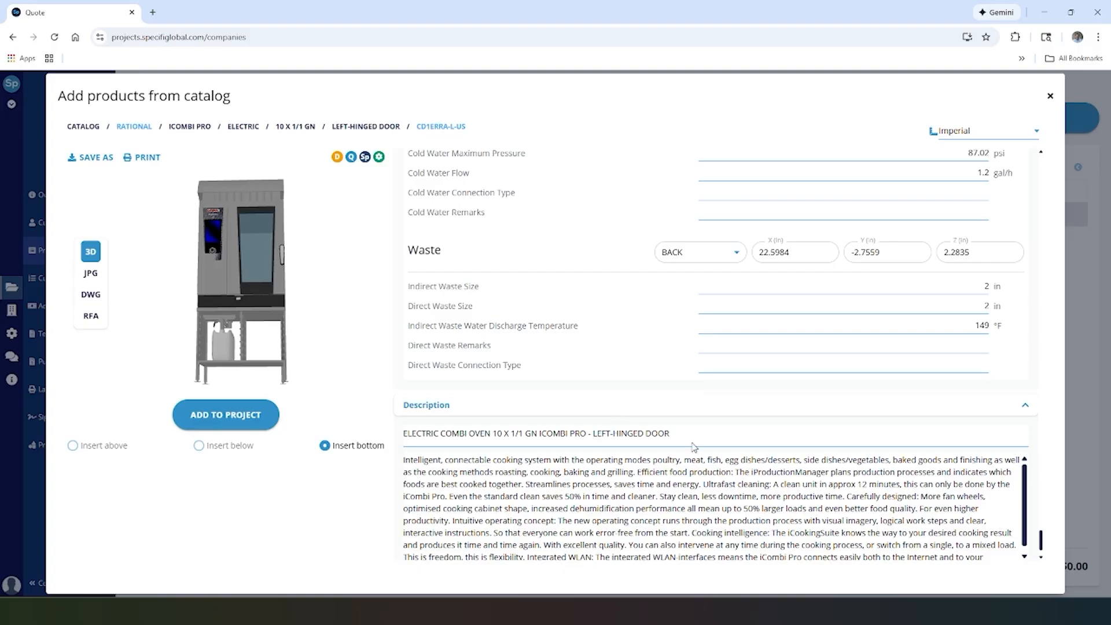
pyautogui.scroll(-1, 679, 479)
pyautogui.scroll(-1, 393, 495)
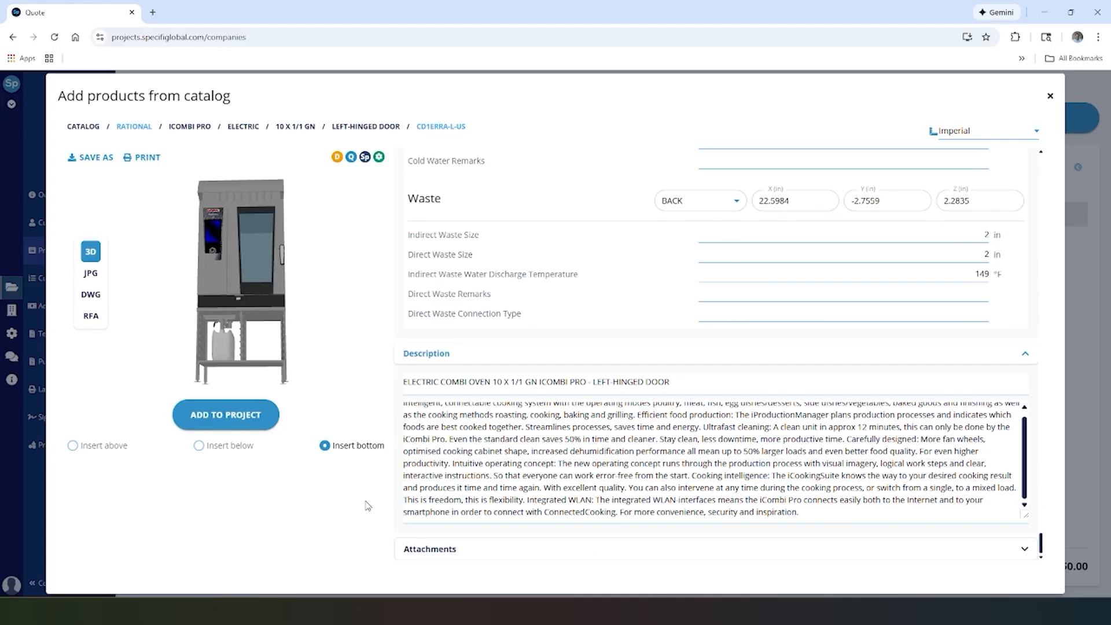
# Preview the attached datasheet ICOMBIPRO_10-HALF_SIZE_EG_EN-US_STANDARD.pdf and return to the oven's details.
pyautogui.scroll(-1, 470, 538)
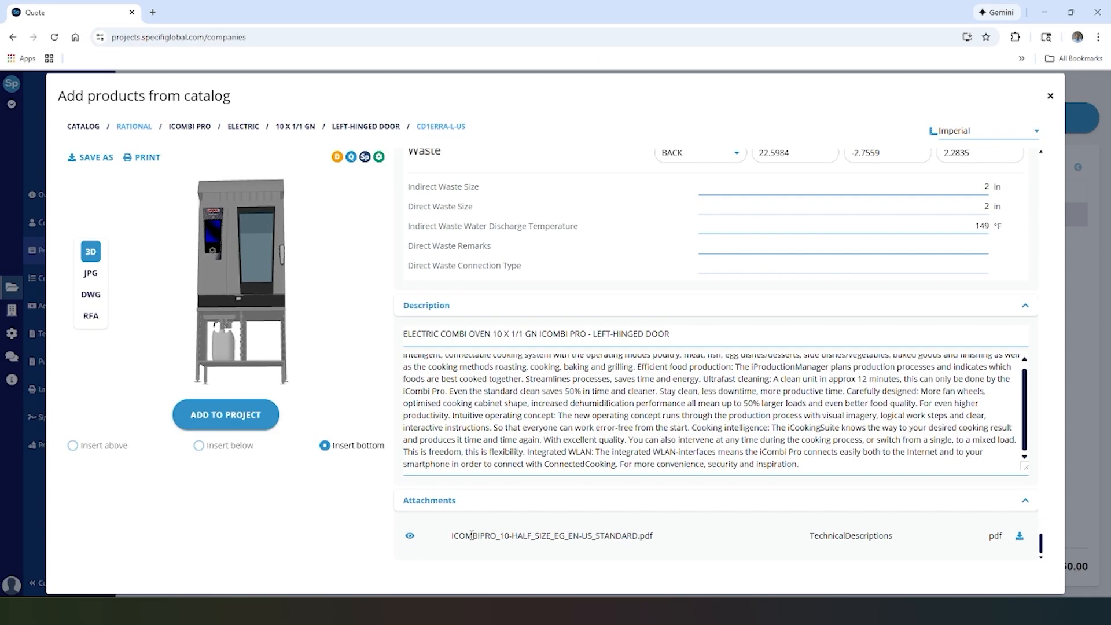
pyautogui.click(410, 536)
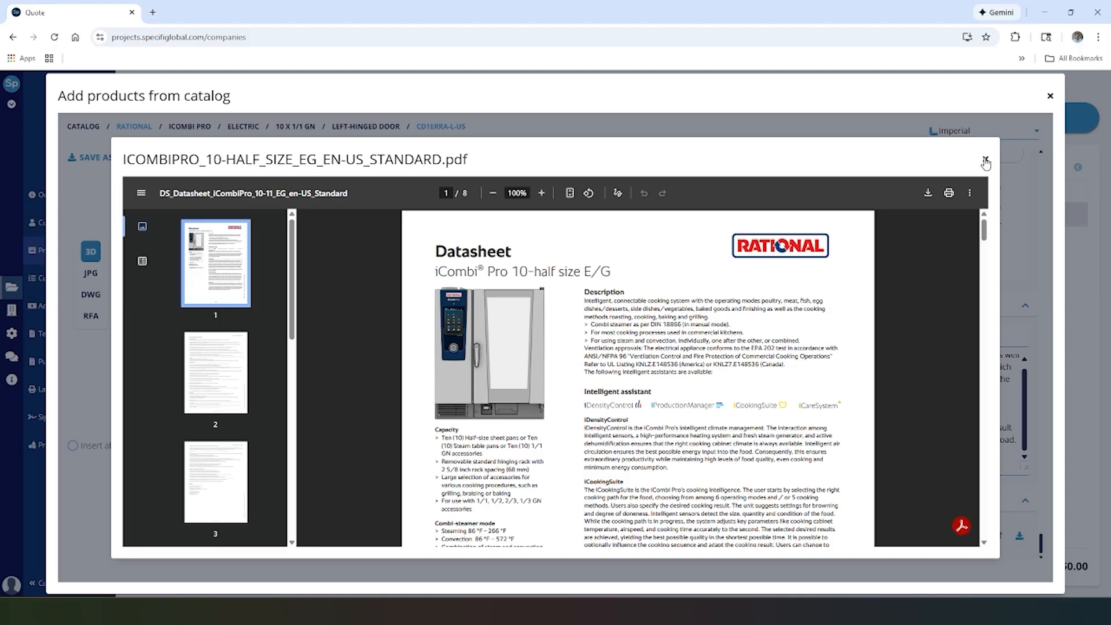
pyautogui.click(986, 161)
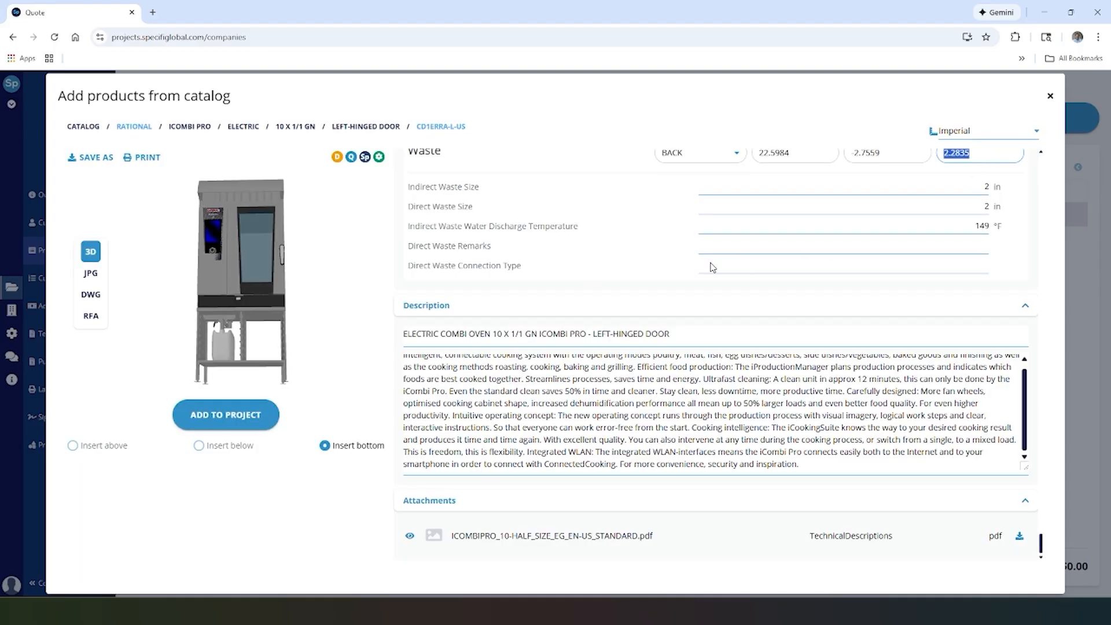
pyautogui.scroll(2, 340, 398)
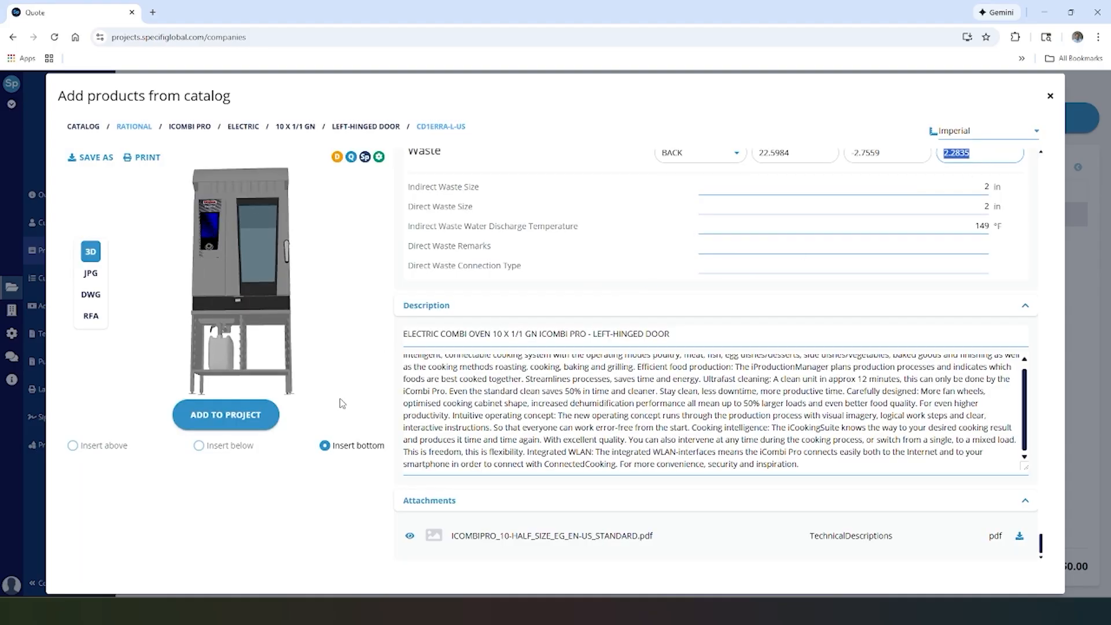
pyautogui.click(360, 505)
pyautogui.scroll(1, 360, 505)
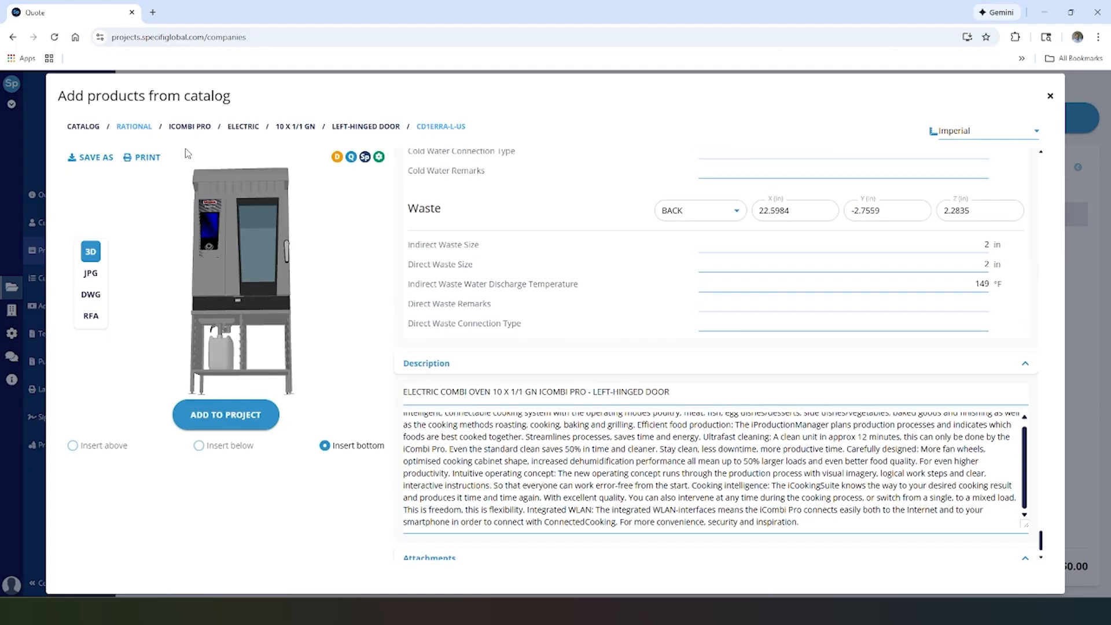
# Open the print preview of the oven's product sheet, check both pages including the chosen accessories, and cancel printing.
pyautogui.click(151, 158)
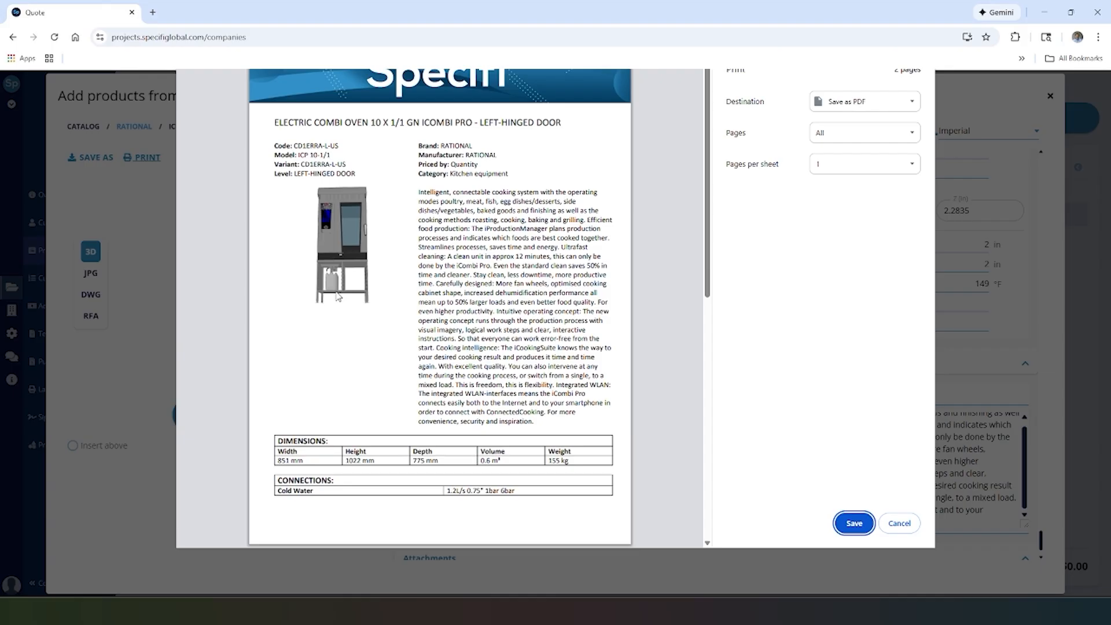
pyautogui.scroll(-3, 385, 347)
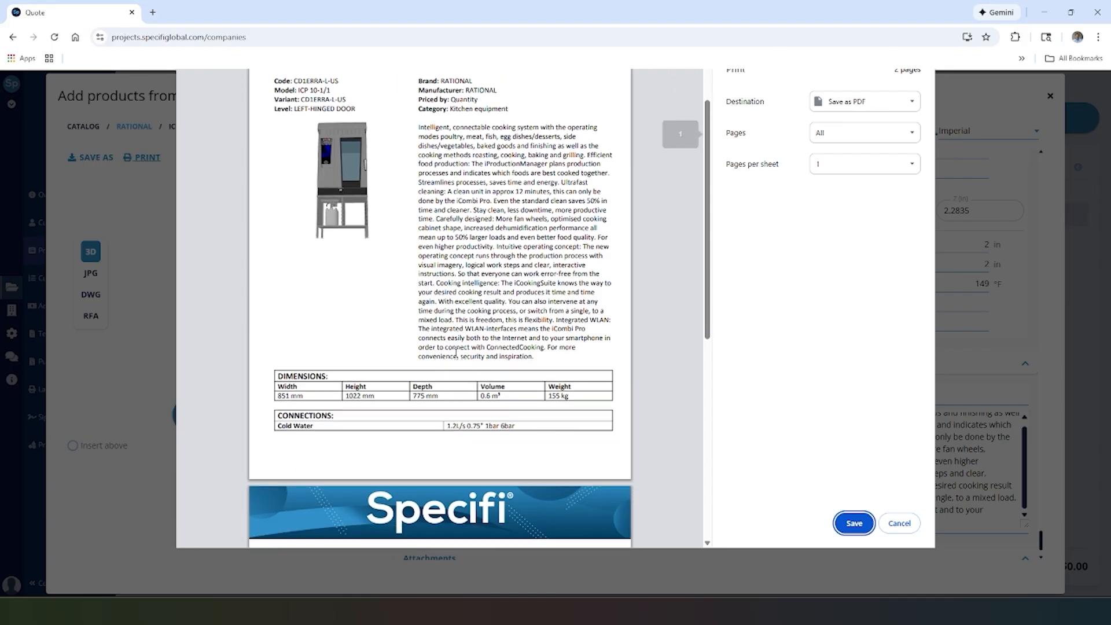
pyautogui.scroll(-2, 456, 353)
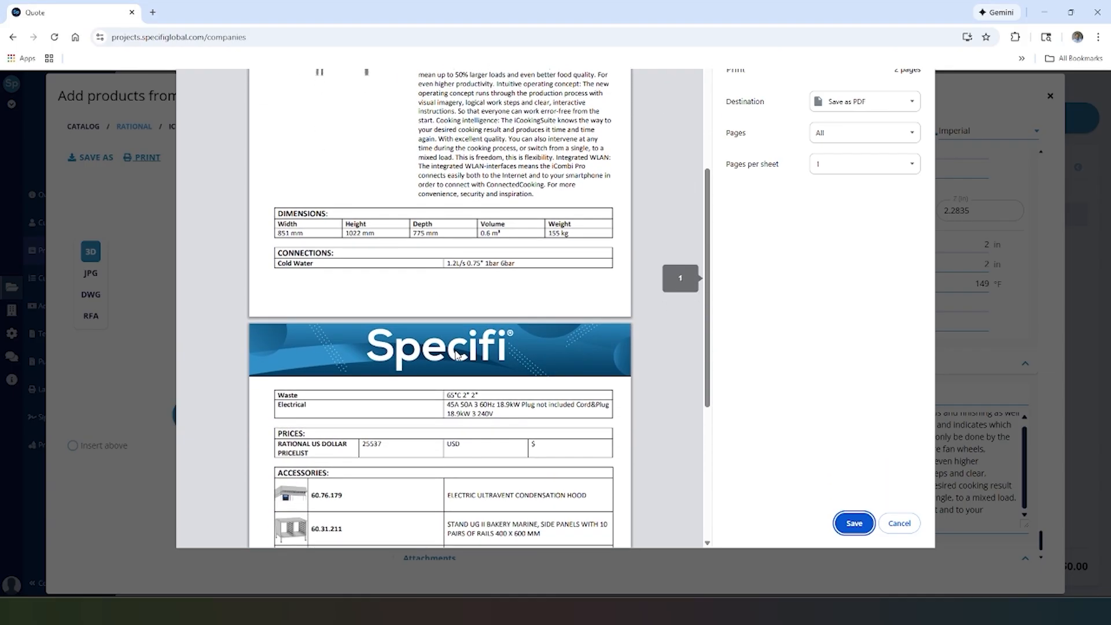
pyautogui.scroll(-1, 463, 383)
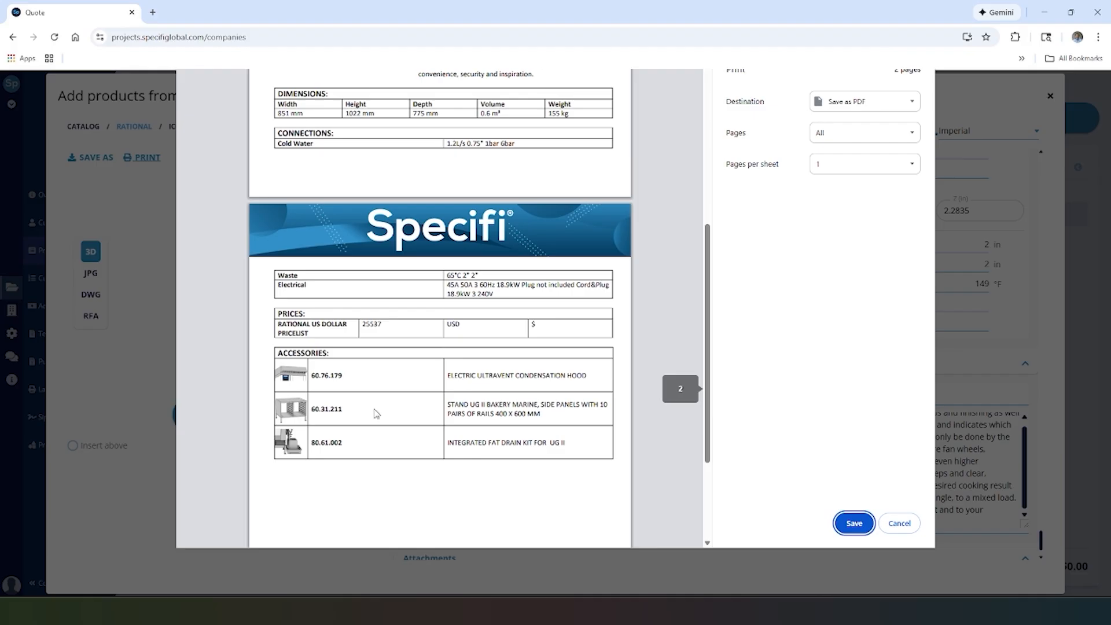
pyautogui.scroll(-1, 373, 437)
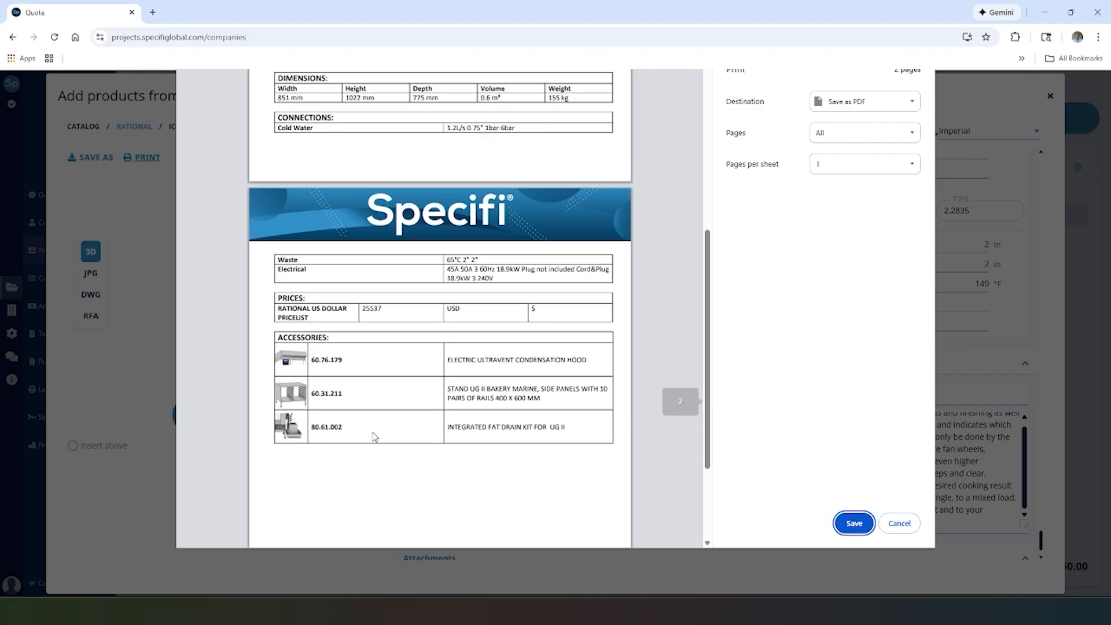
pyautogui.scroll(1, 373, 437)
pyautogui.scroll(6, 407, 328)
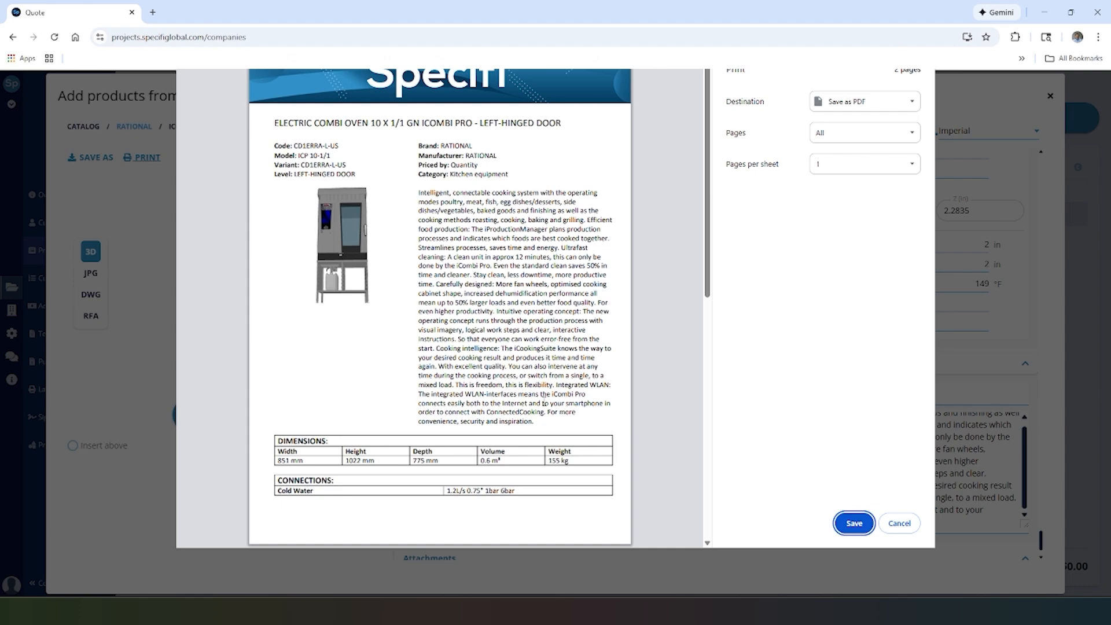
pyautogui.click(906, 524)
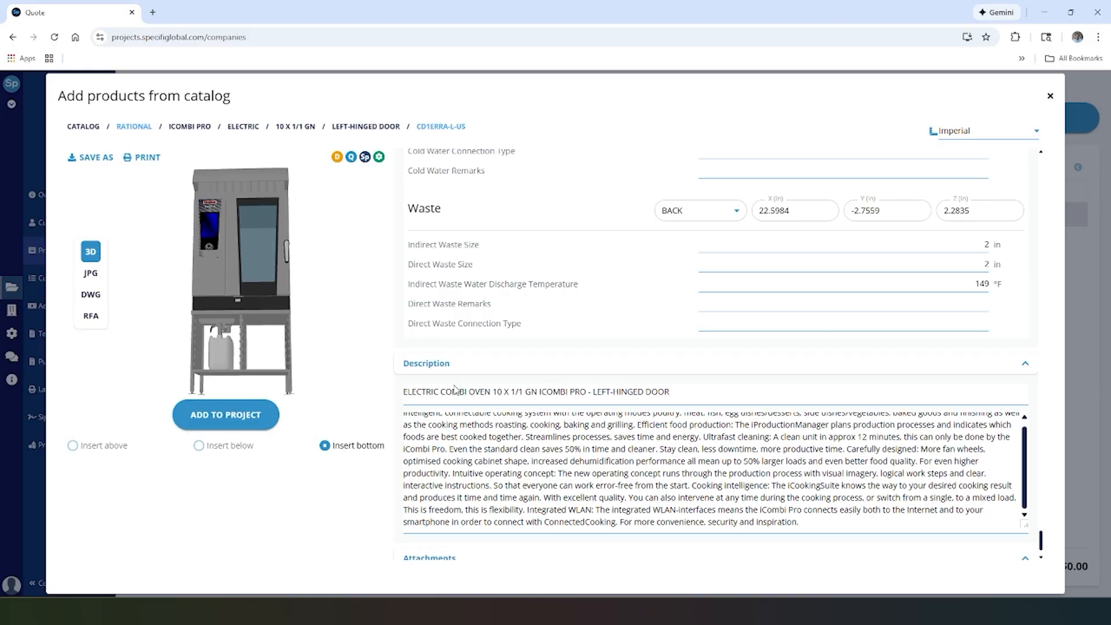
# Add the configured left-hinged oven to the project and save its product sheet as a PDF.
pyautogui.click(249, 421)
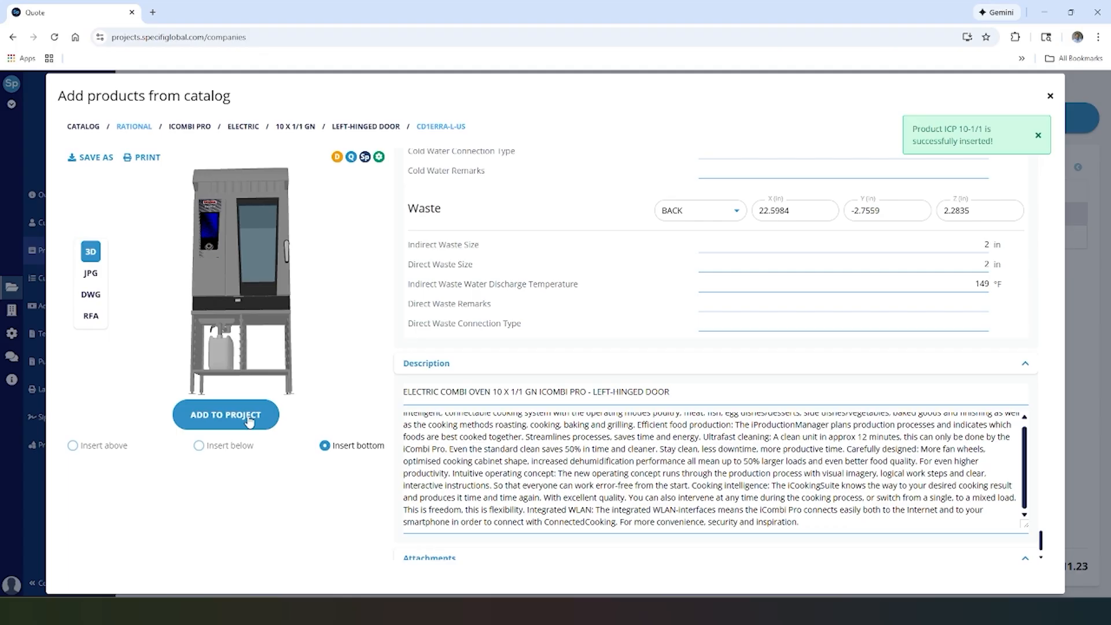
pyautogui.click(96, 158)
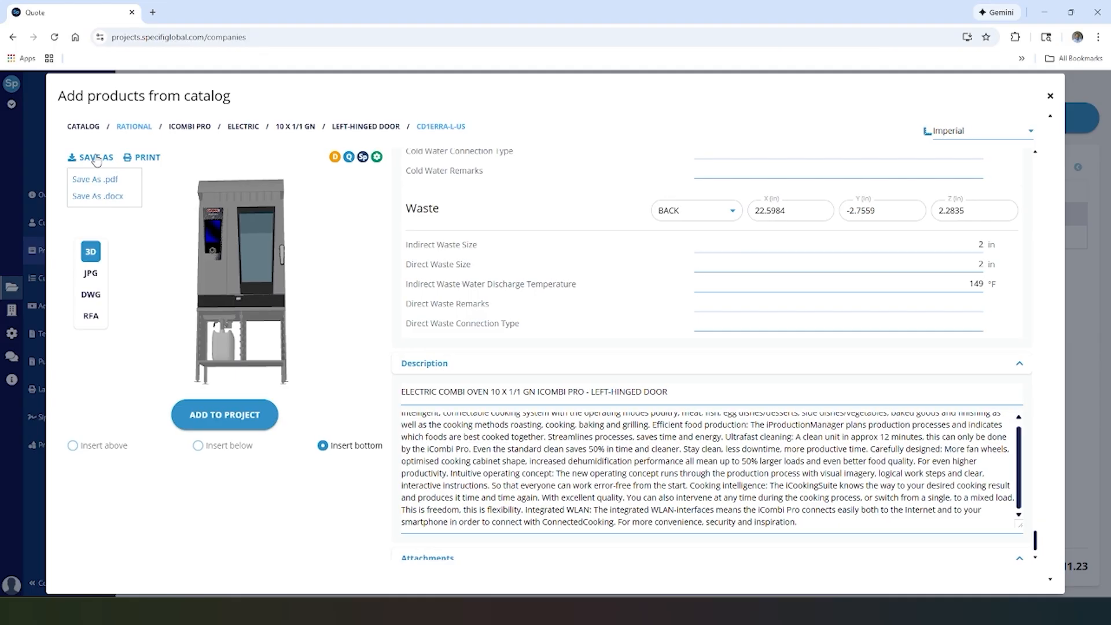
pyautogui.click(95, 180)
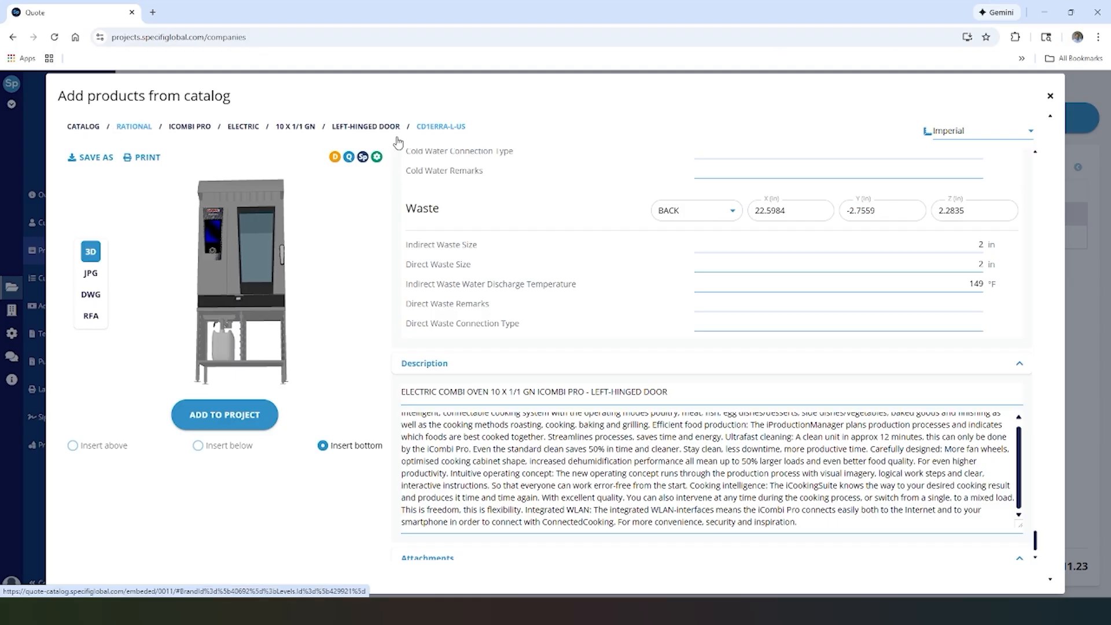
# Add the right-hinged version of the ICP 10-1/1 oven to the project and return to the product list.
pyautogui.click(358, 131)
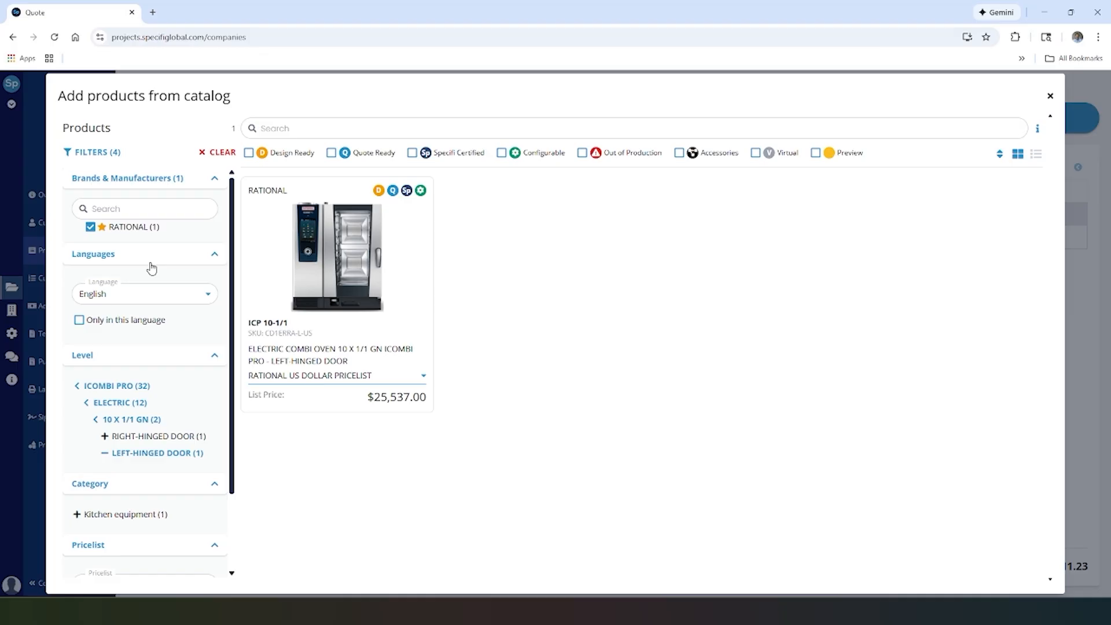
pyautogui.click(146, 438)
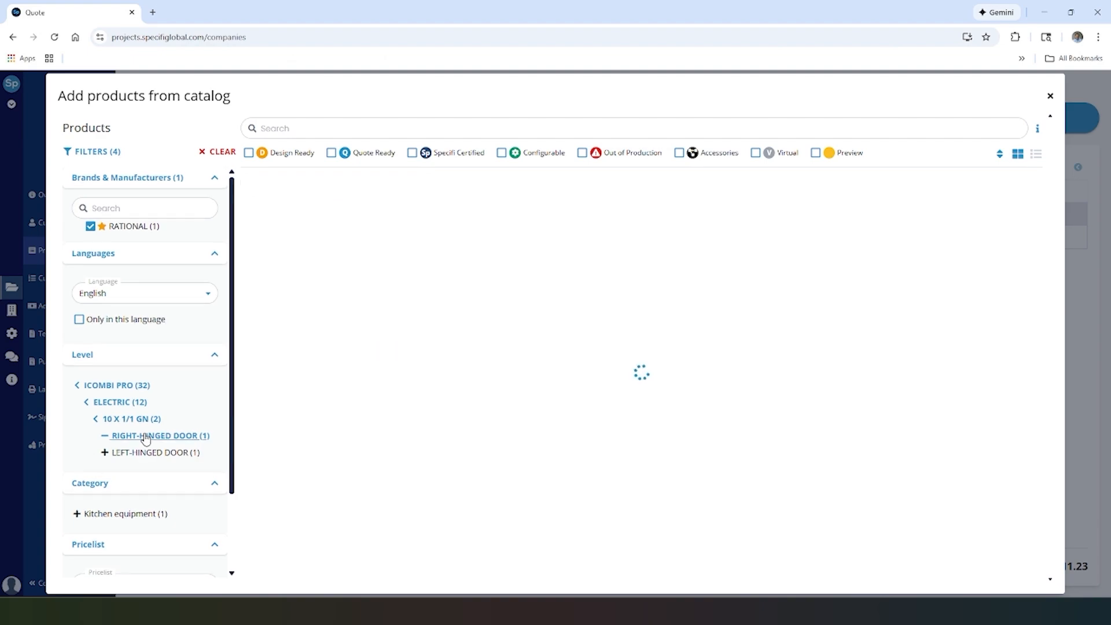
pyautogui.moveTo(263, 409)
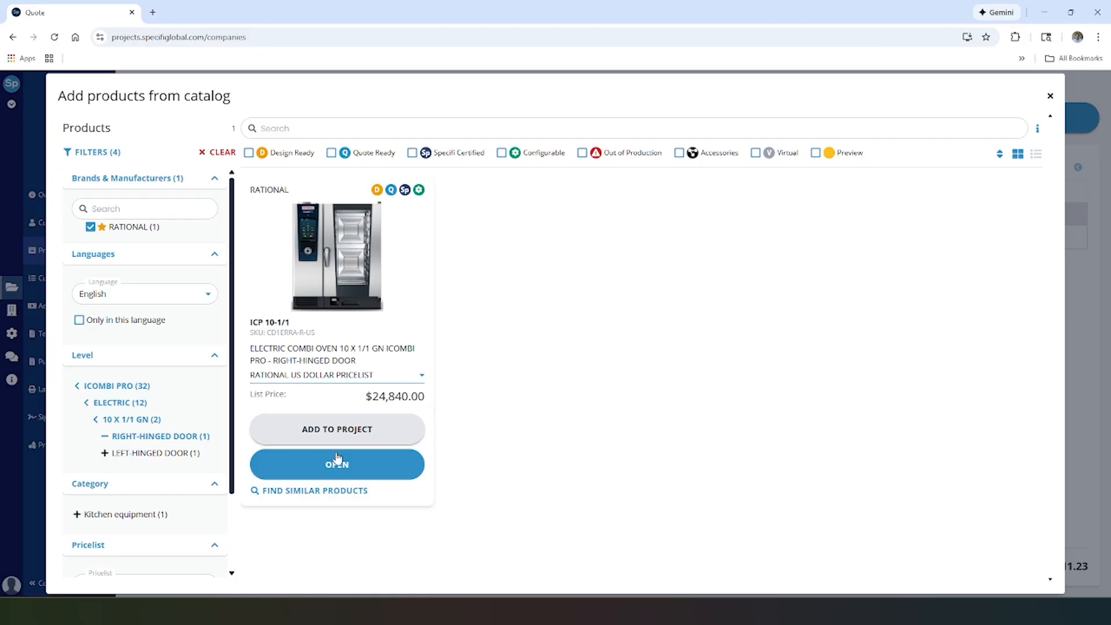
pyautogui.click(334, 430)
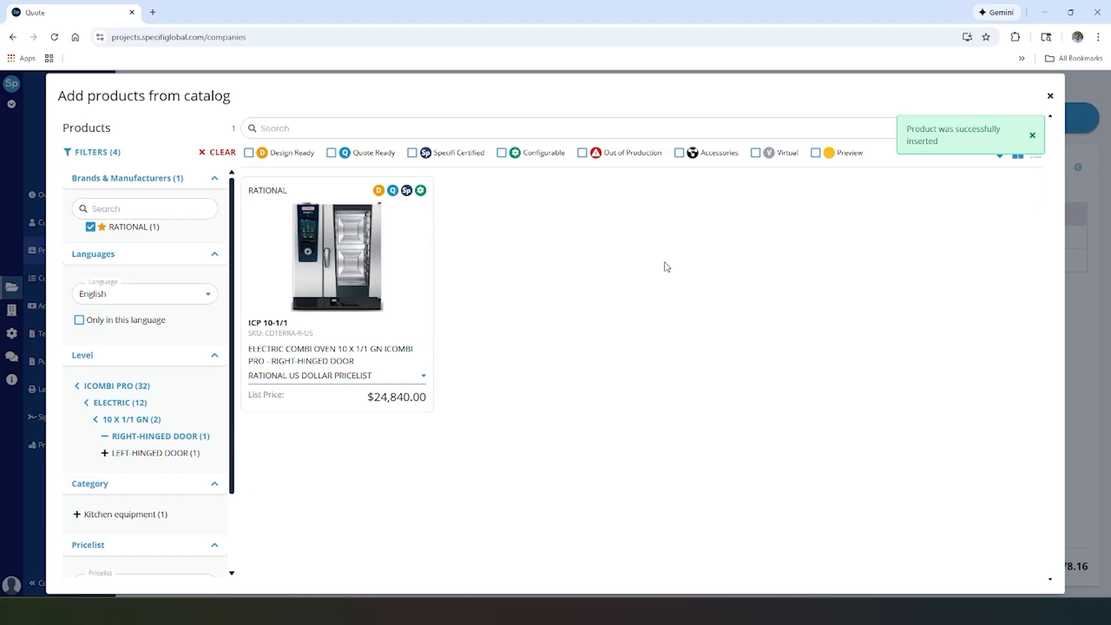
pyautogui.click(1051, 99)
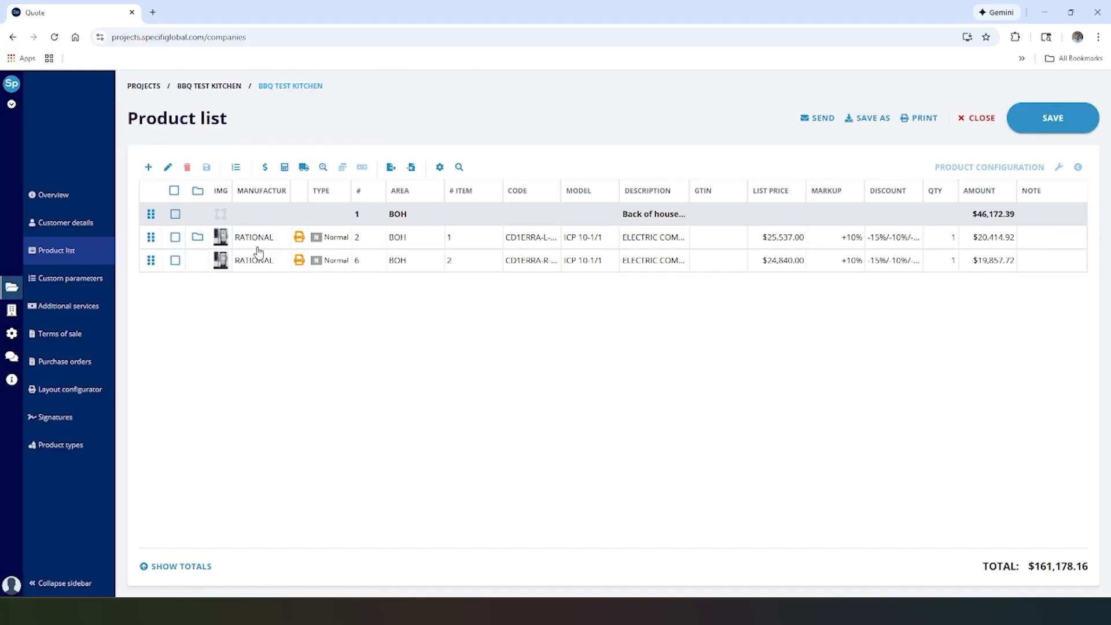
# Reopen the product catalog from the product list and filter it to the ALTO SHAAM brand.
pyautogui.click(150, 169)
pyautogui.click(172, 217)
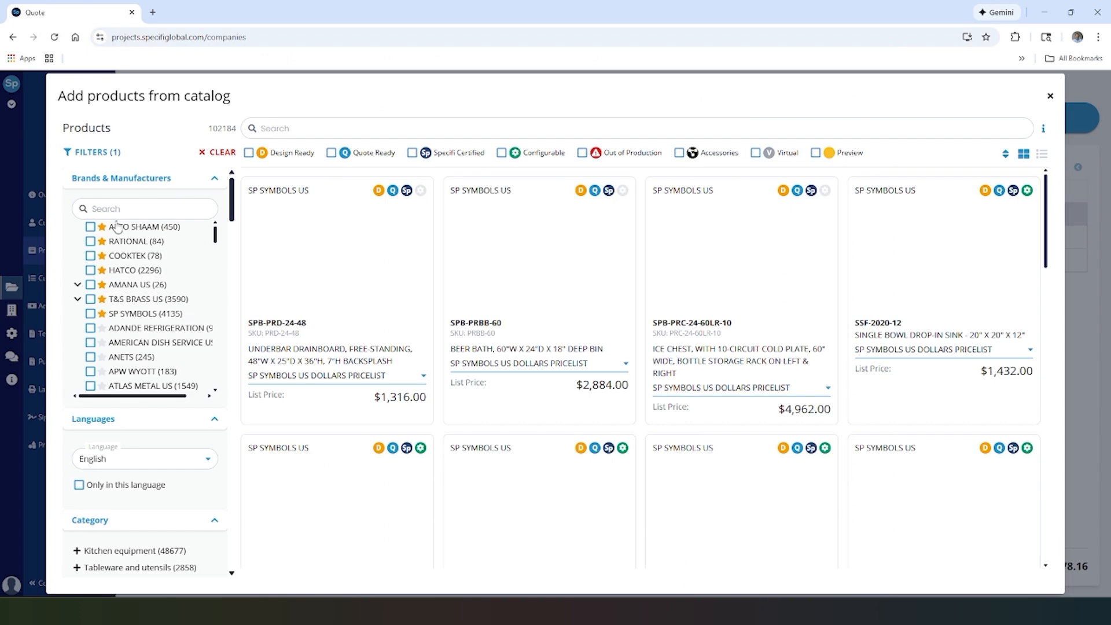
pyautogui.click(91, 228)
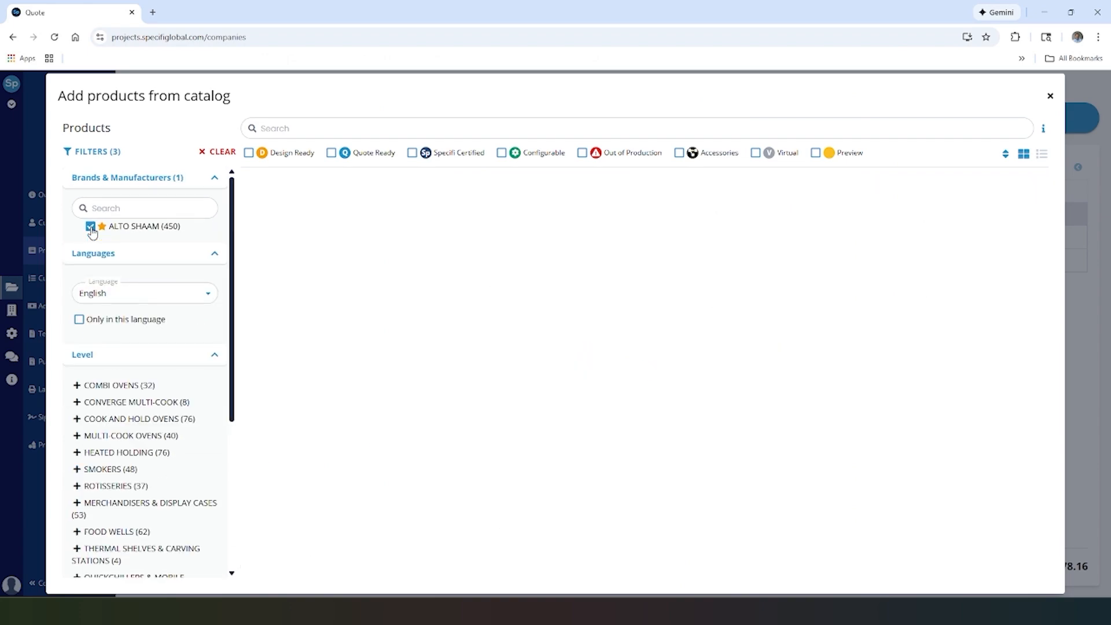
# Add the ALTO SHAAM ED3SYS-72 heated display case to the project and return to the product list.
pyautogui.moveTo(478, 371)
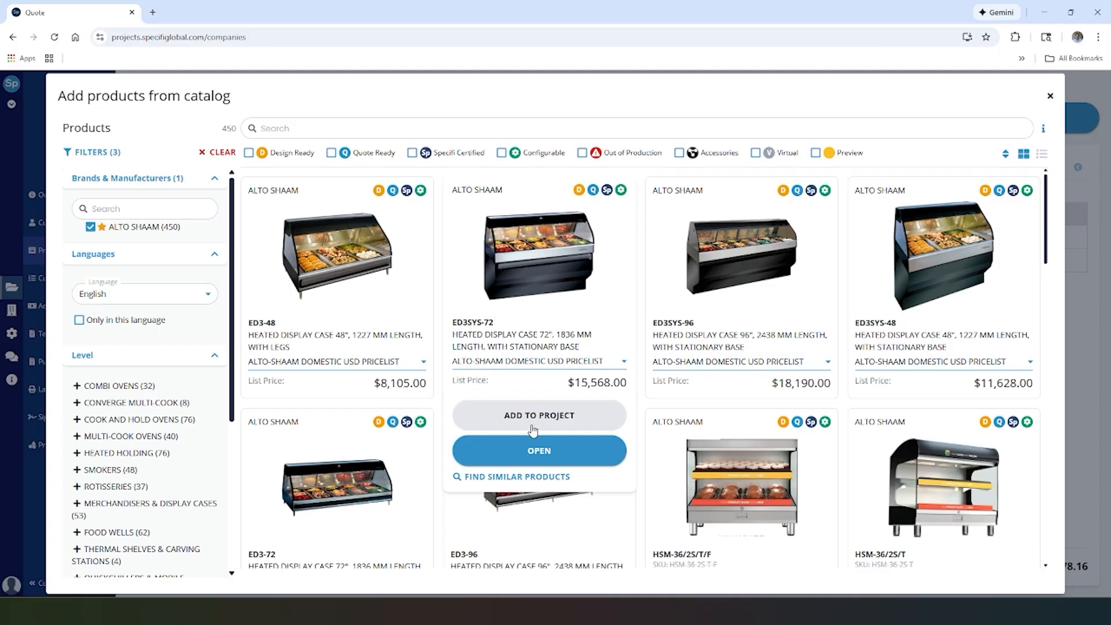
pyautogui.click(549, 414)
pyautogui.click(1050, 98)
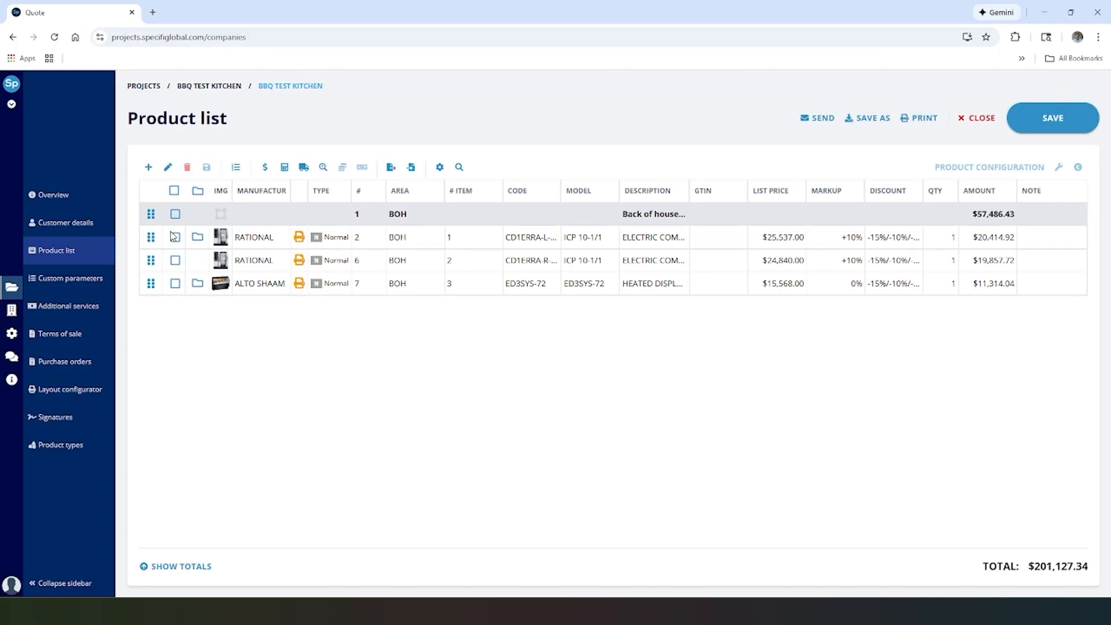
# Insert the AMANA US AMSO35 commercial steamer oven from the catalog, filtered to that brand, and return to the product list.
pyautogui.click(149, 167)
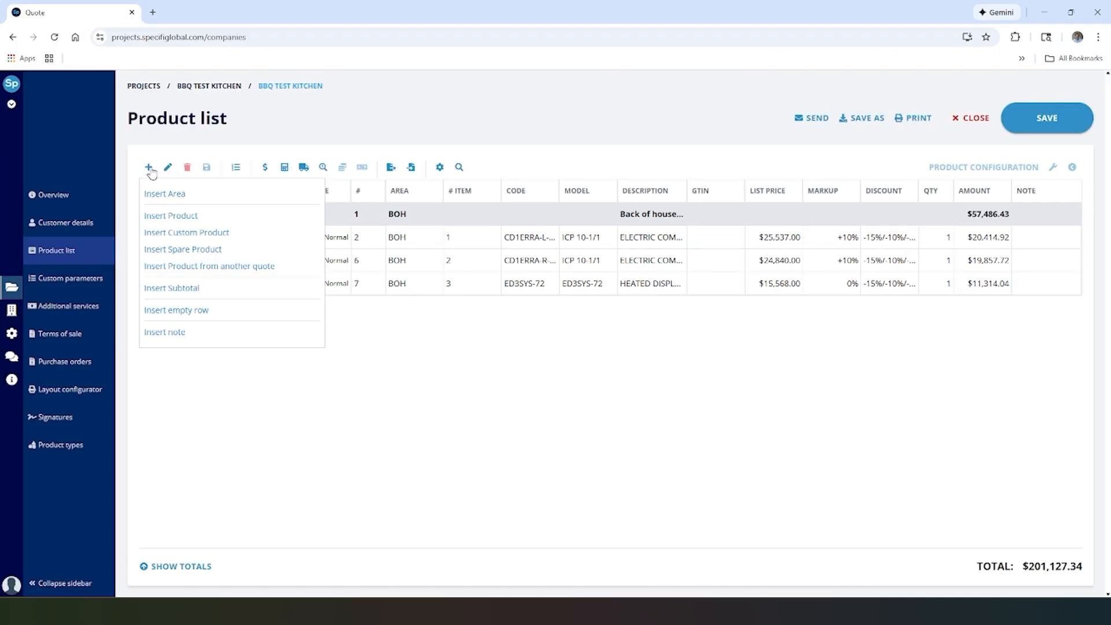
pyautogui.click(168, 217)
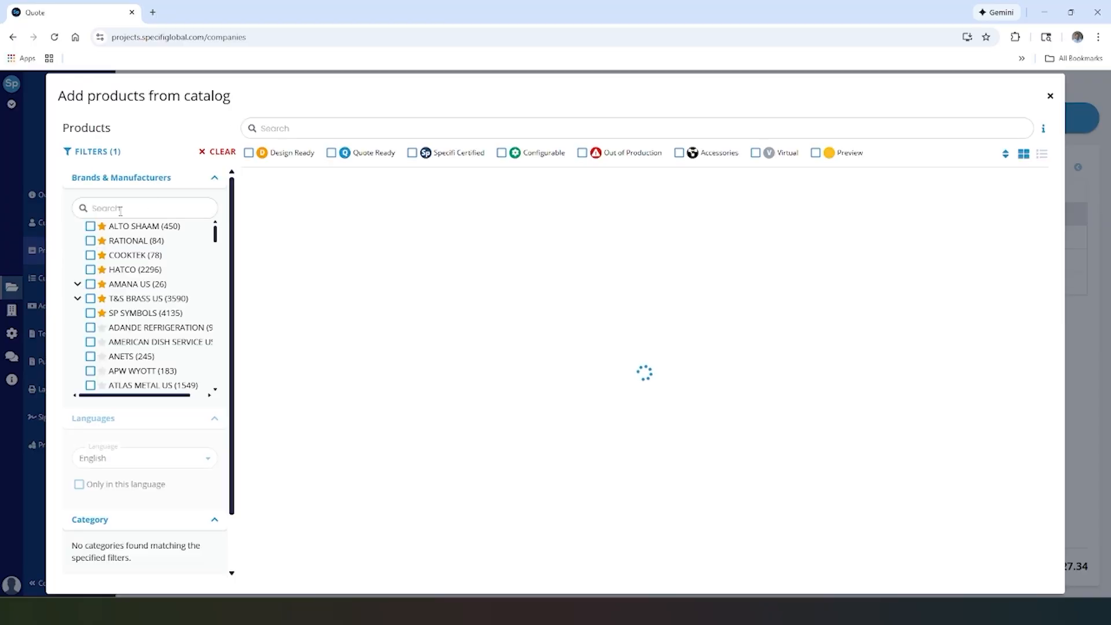
pyautogui.click(91, 285)
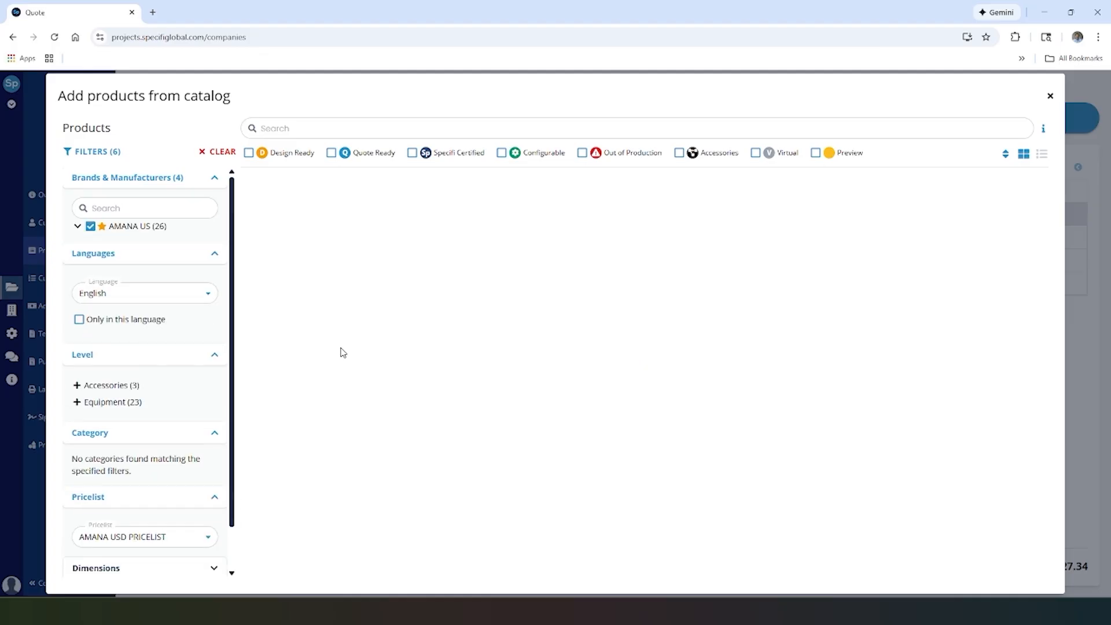
pyautogui.moveTo(371, 359)
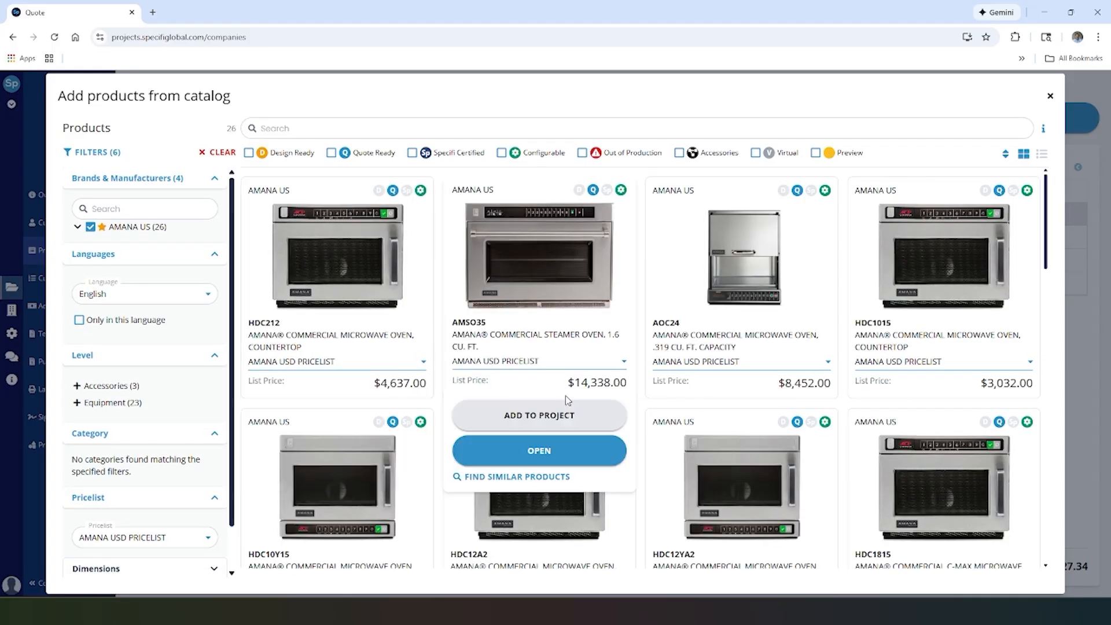
pyautogui.moveTo(567, 400)
pyautogui.click(544, 416)
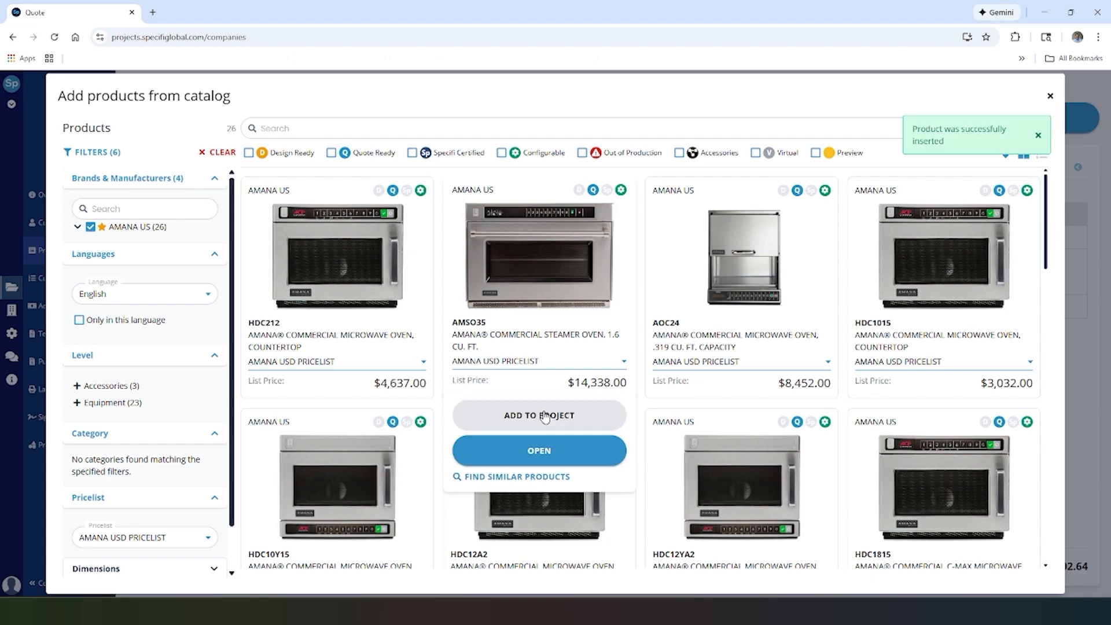
pyautogui.click(1050, 98)
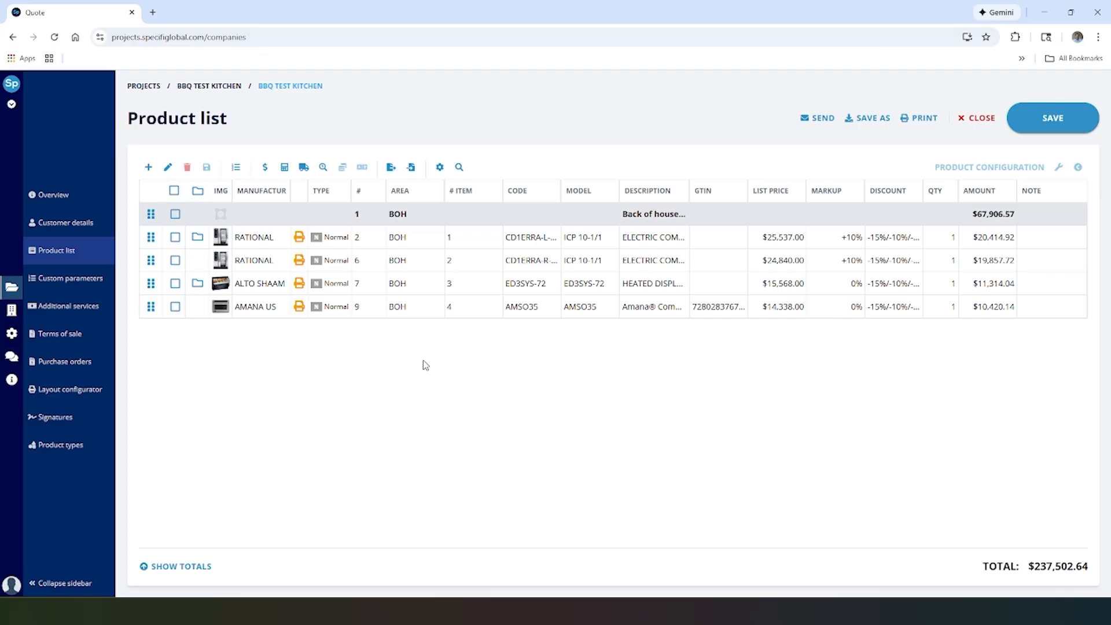
# Check the accessories grouped under the first RATIONAL oven and switch the product list to the detailed view.
pyautogui.click(197, 238)
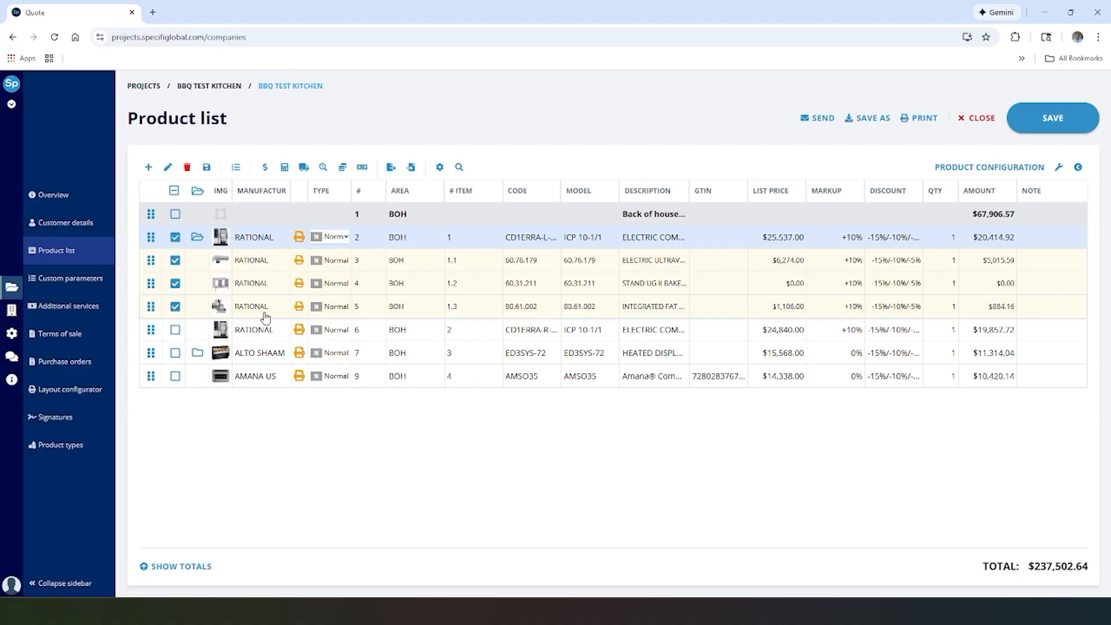
pyautogui.click(197, 238)
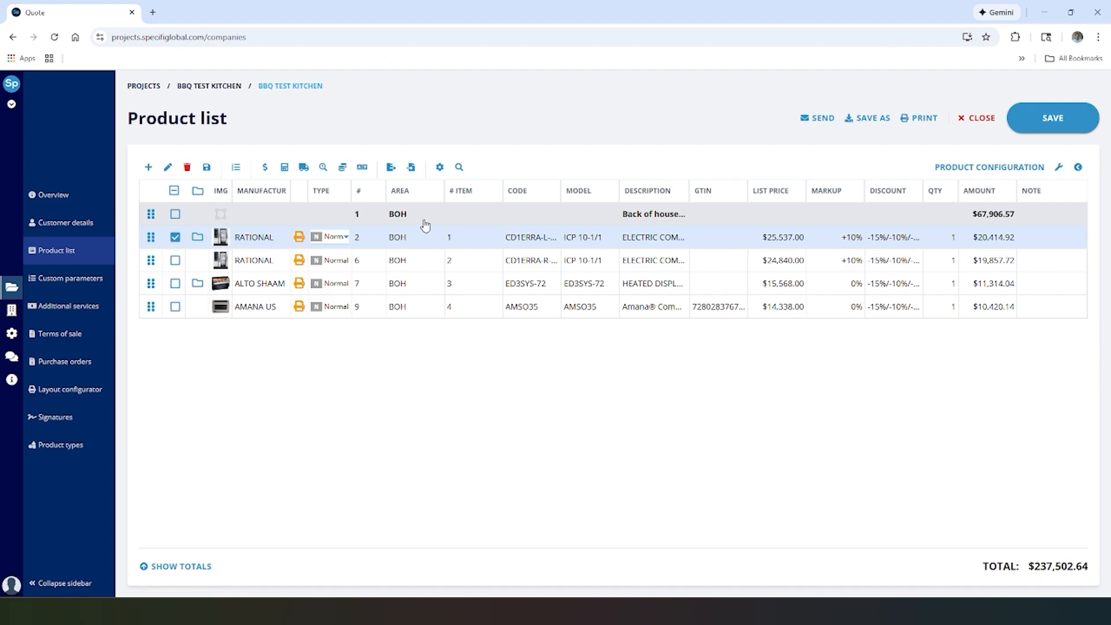
pyautogui.click(440, 168)
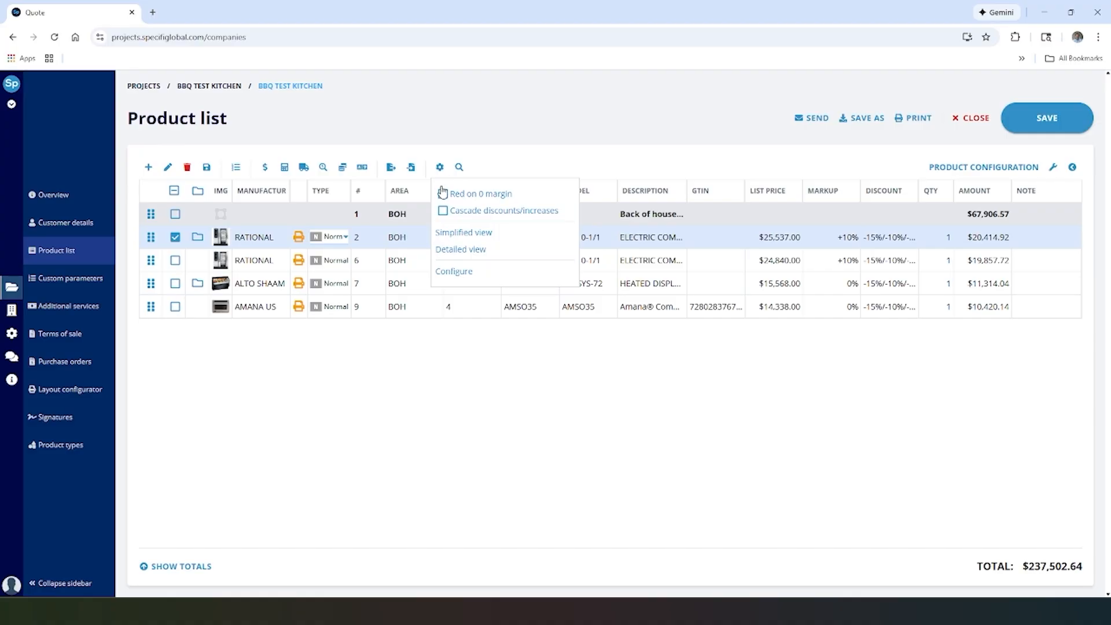
pyautogui.click(456, 248)
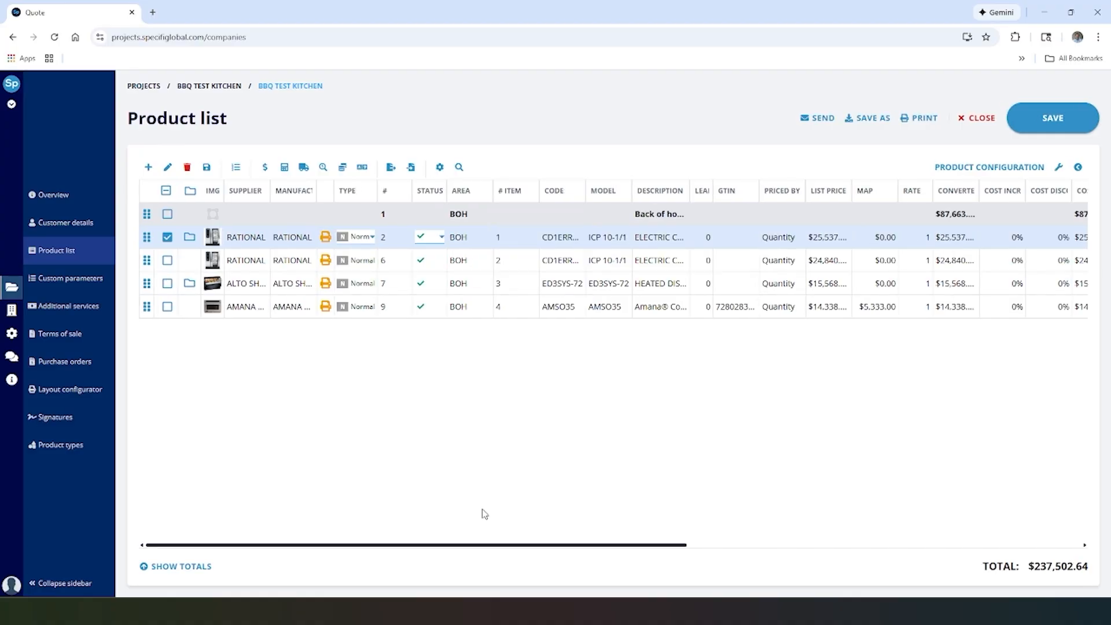
pyautogui.moveTo(468, 549); pyautogui.dragTo(359, 558)
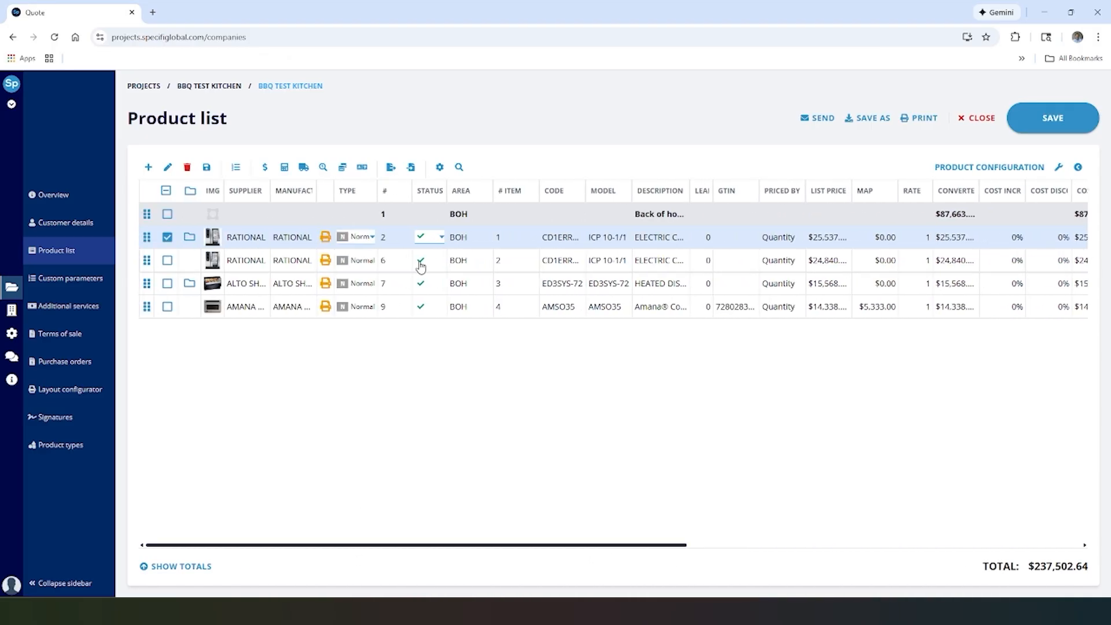
# Configure the detailed columns with Manufacturer ahead of Supplier and PrintButton hidden, and return the product list to the simplified view.
pyautogui.click(438, 167)
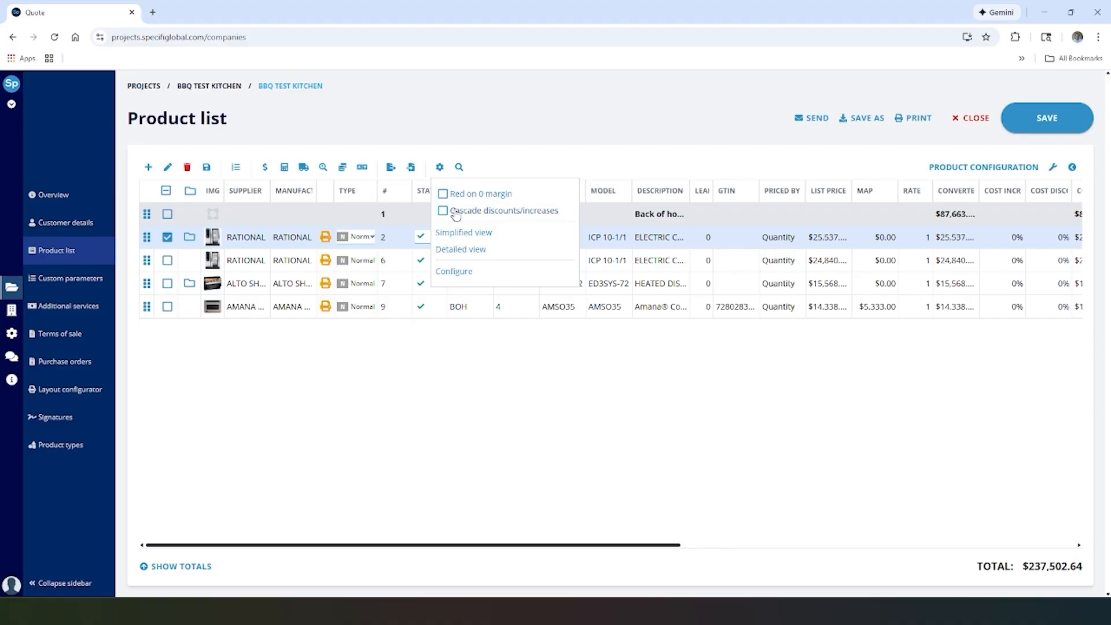
pyautogui.click(461, 272)
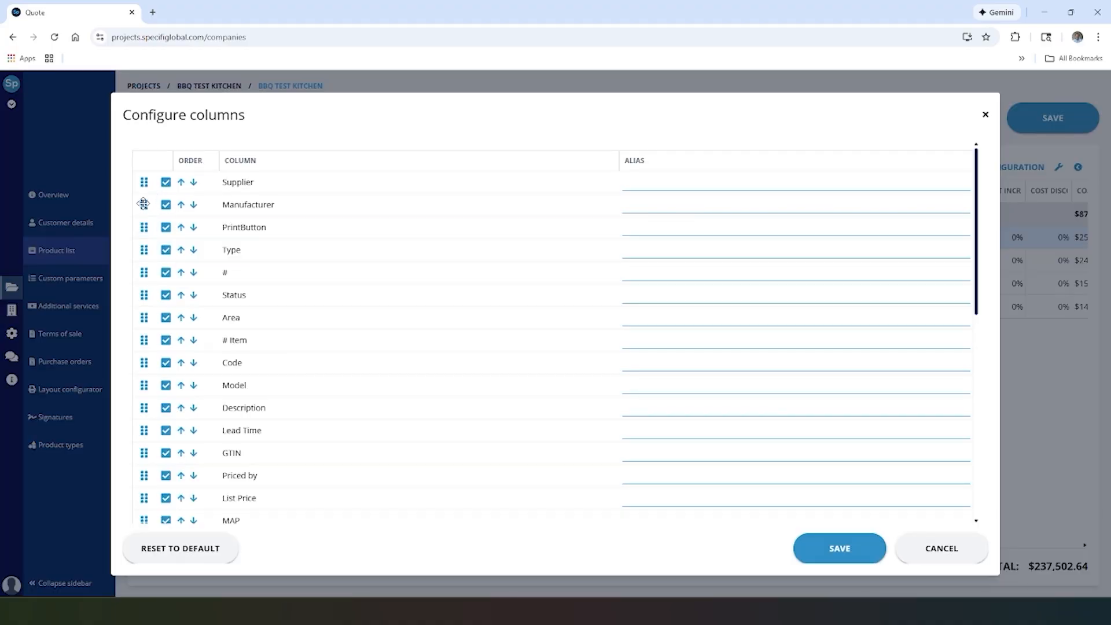
pyautogui.moveTo(144, 204); pyautogui.dragTo(144, 181)
pyautogui.click(167, 228)
pyautogui.click(834, 557)
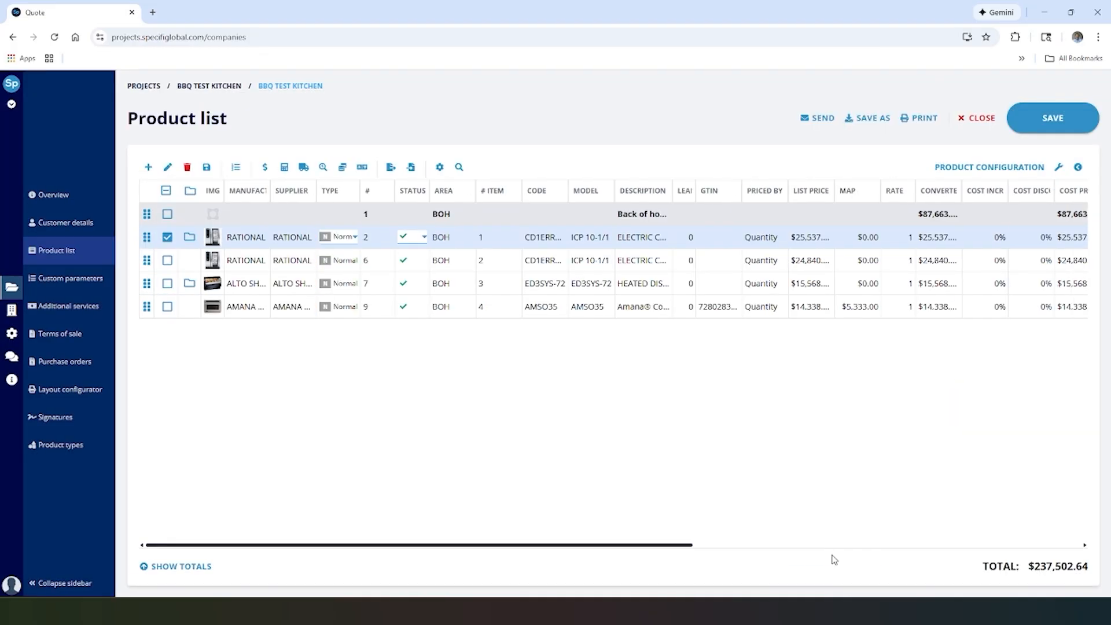
pyautogui.click(440, 169)
pyautogui.click(463, 234)
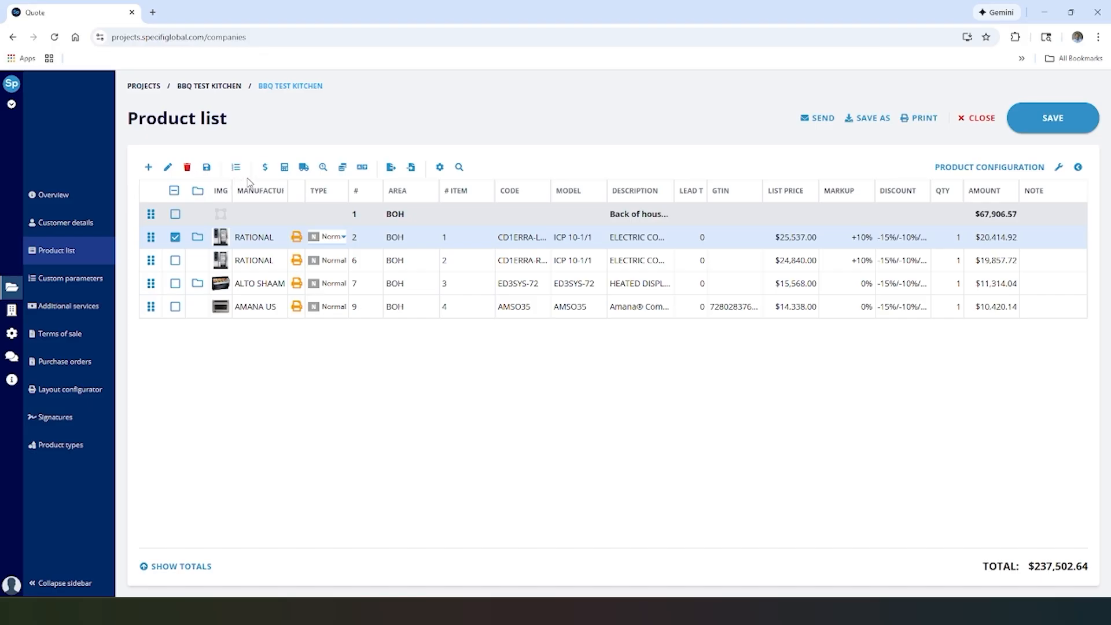
# Set ALTO SHAAM's sell price markup to +10% and discount to -10%/-5%/-2.5%, applying to all products and overwriting manual values.
pyautogui.click(265, 169)
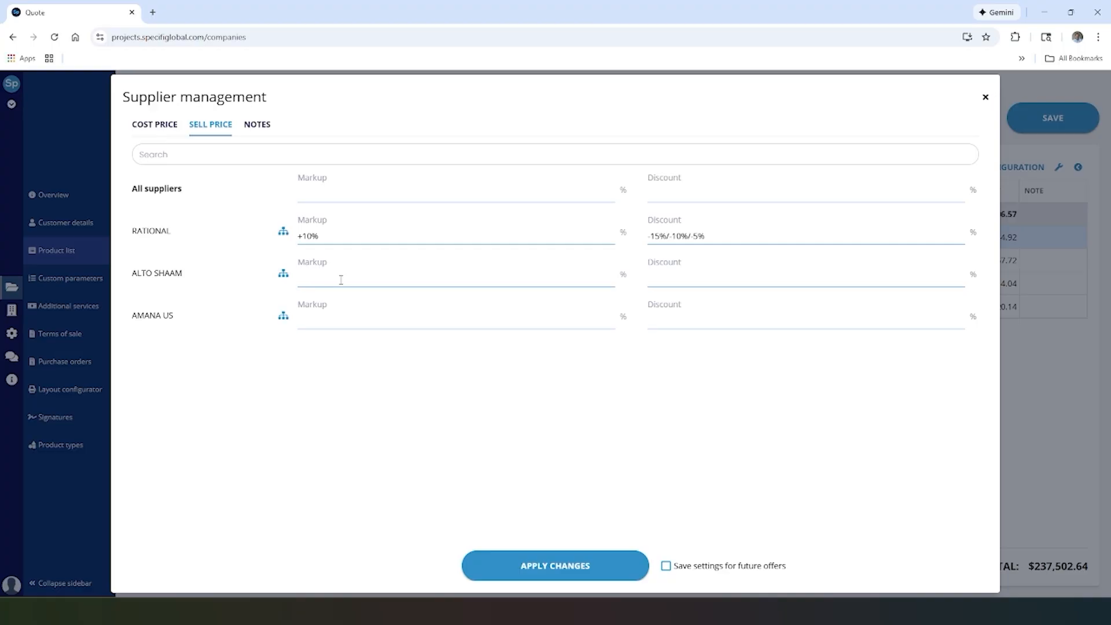
pyautogui.press('Tab')
pyautogui.press('Tab')
pyautogui.click(585, 577)
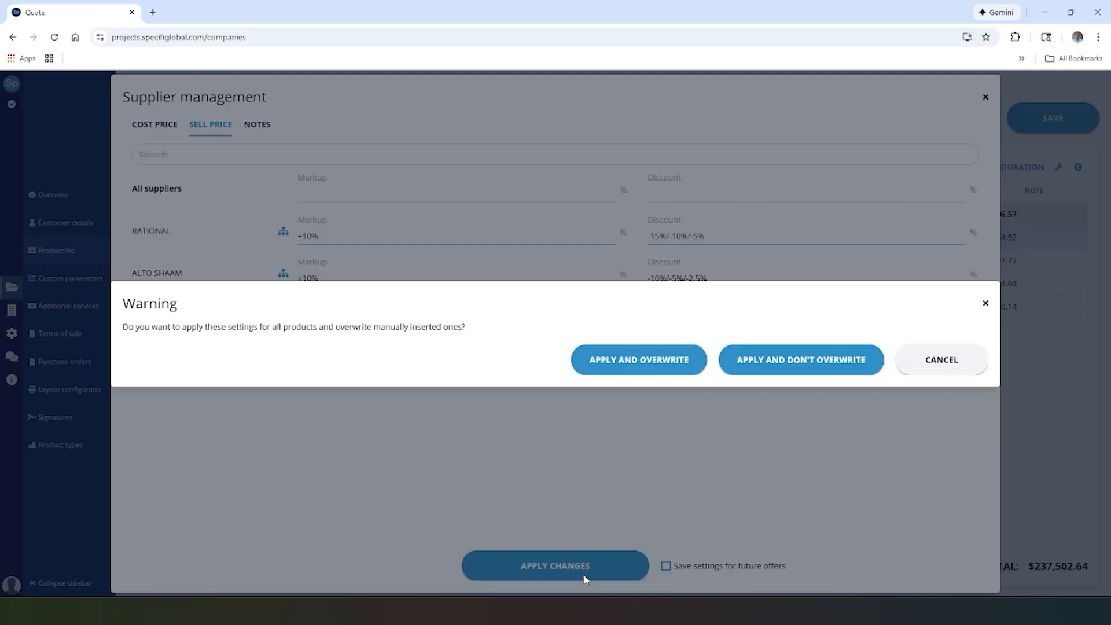
pyautogui.click(651, 367)
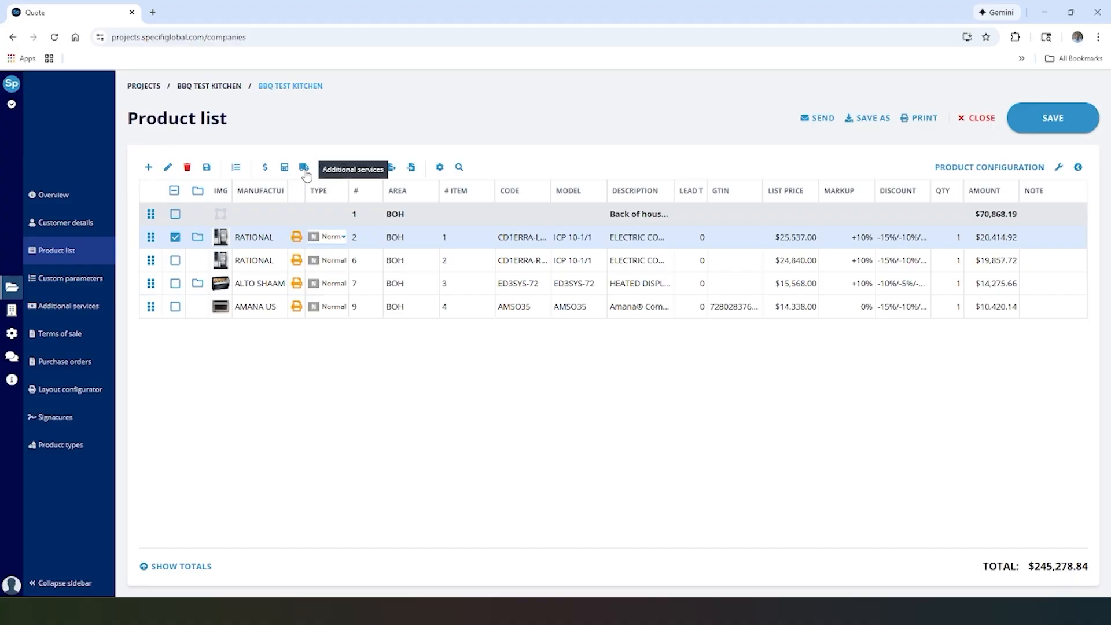
# View the additional services per product and the product list's export and import options without changing anything.
pyautogui.click(304, 167)
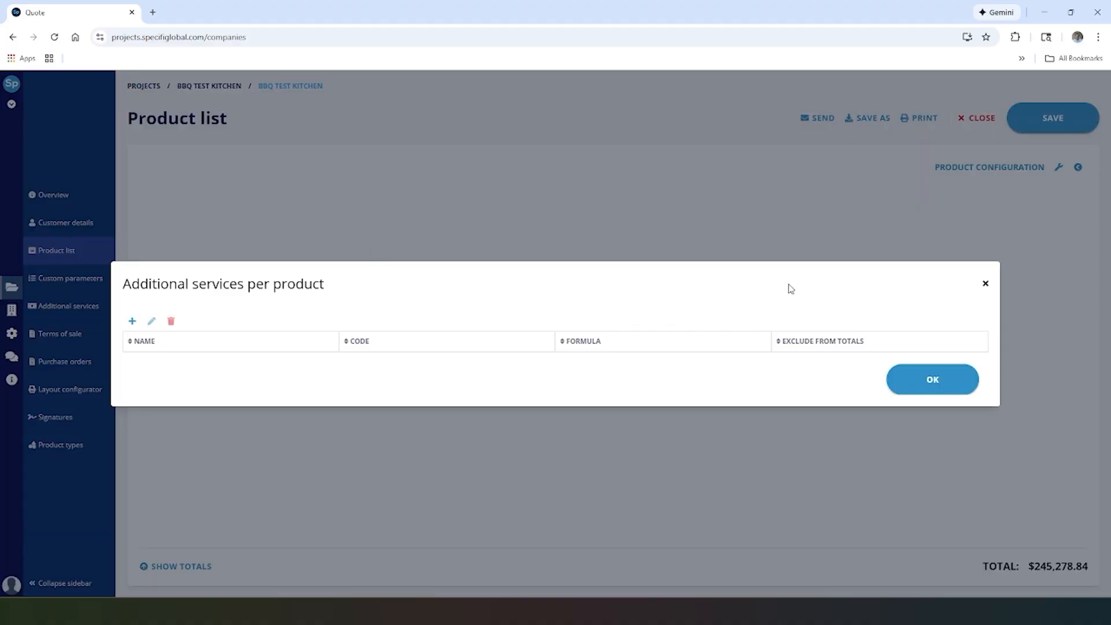
pyautogui.click(985, 284)
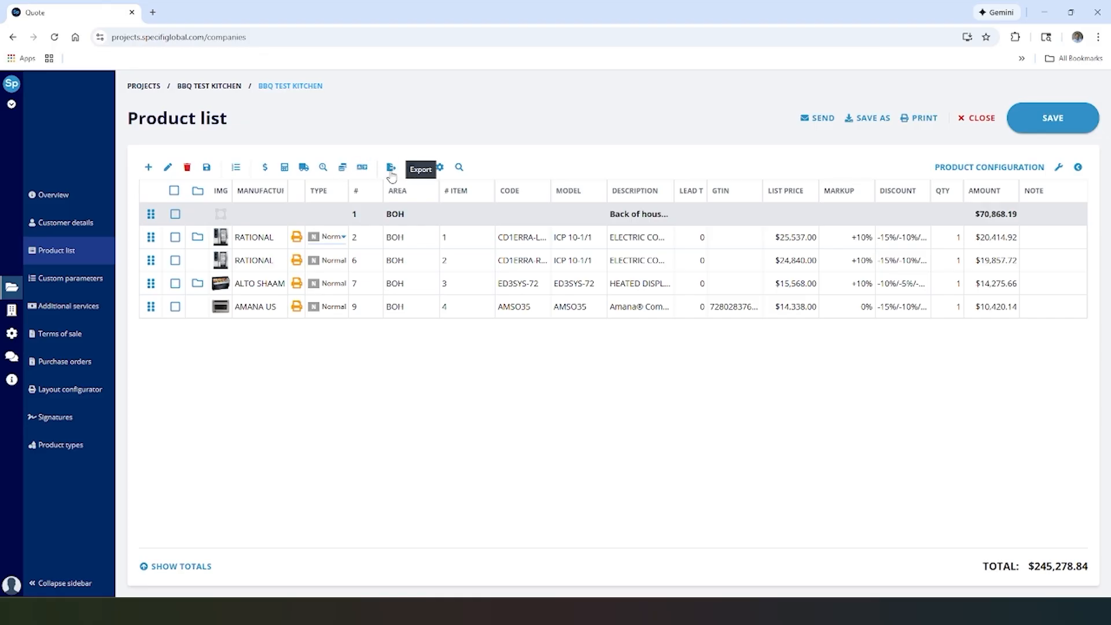
pyautogui.click(391, 168)
pyautogui.click(412, 170)
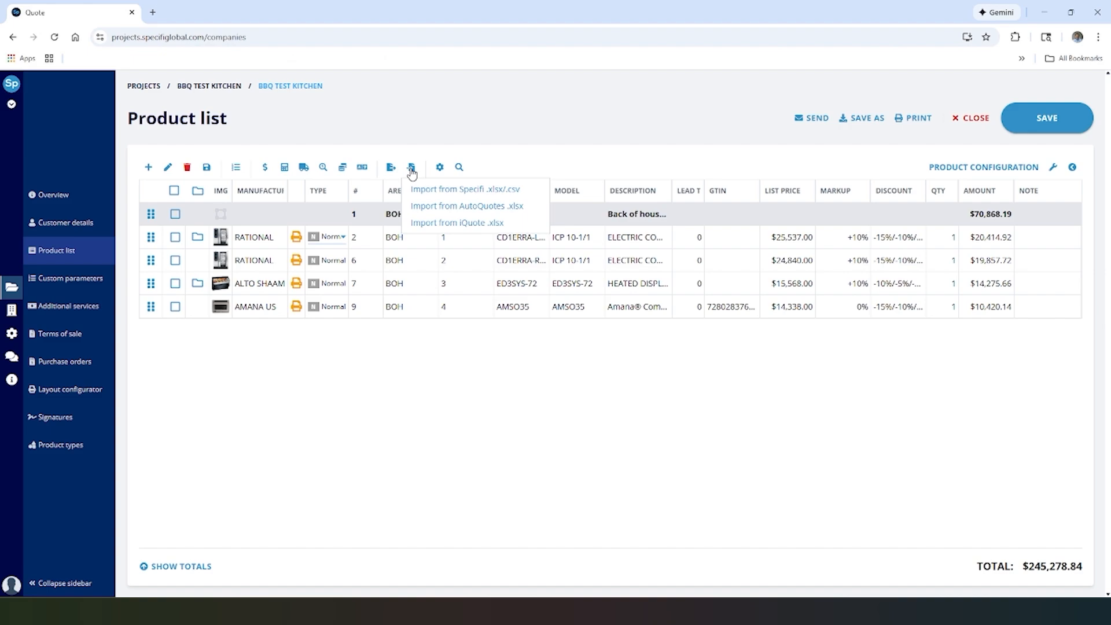
pyautogui.click(437, 133)
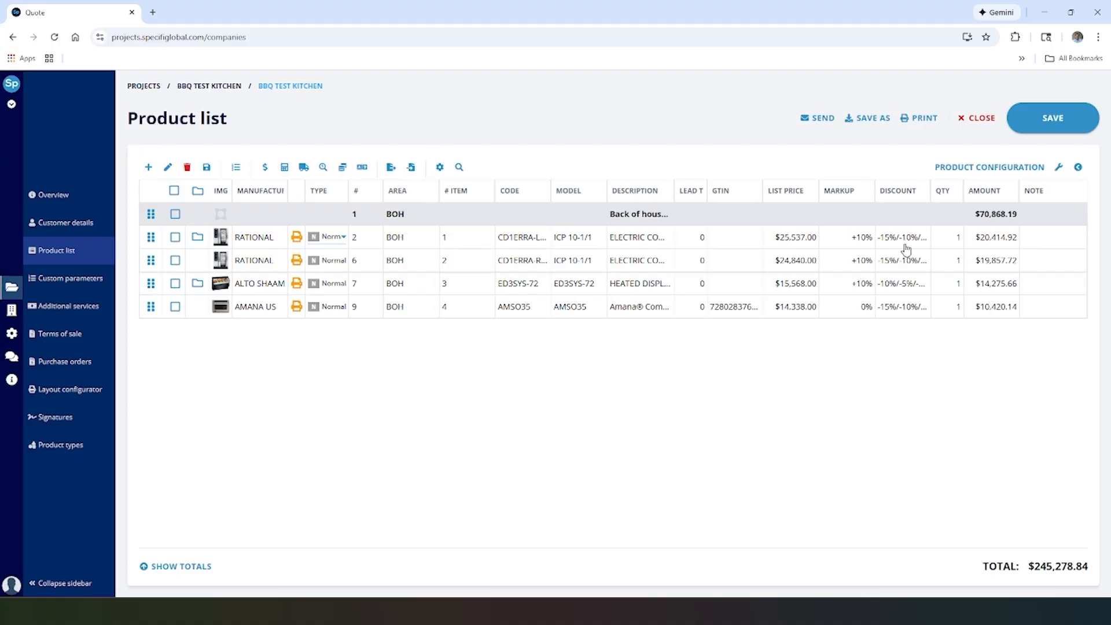
# Save the quote and open its layout configurator.
pyautogui.click(1077, 135)
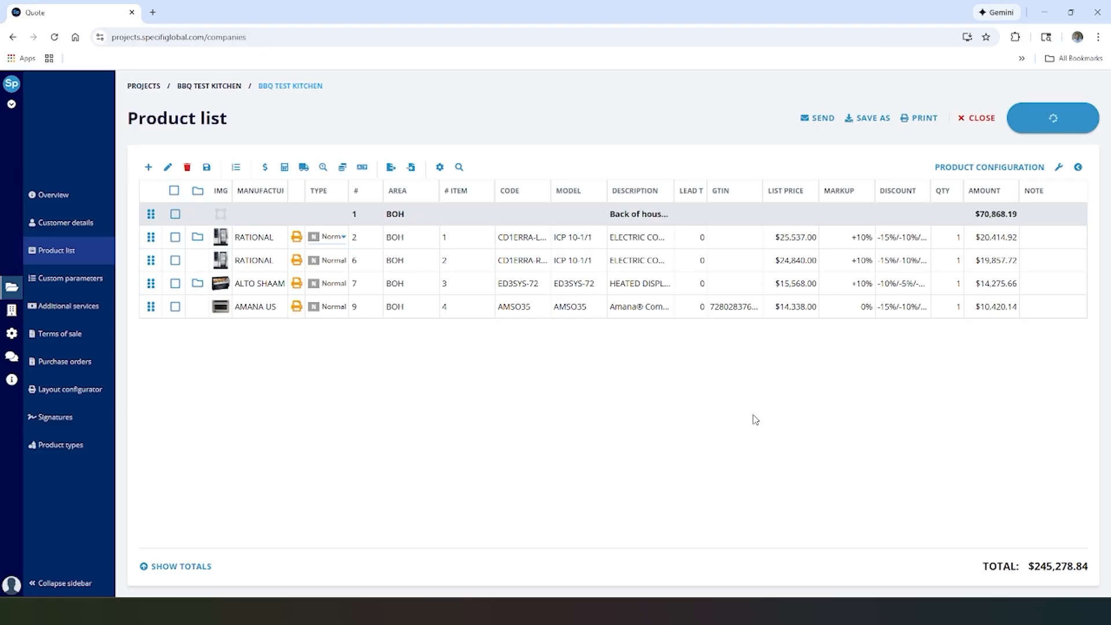
pyautogui.click(69, 390)
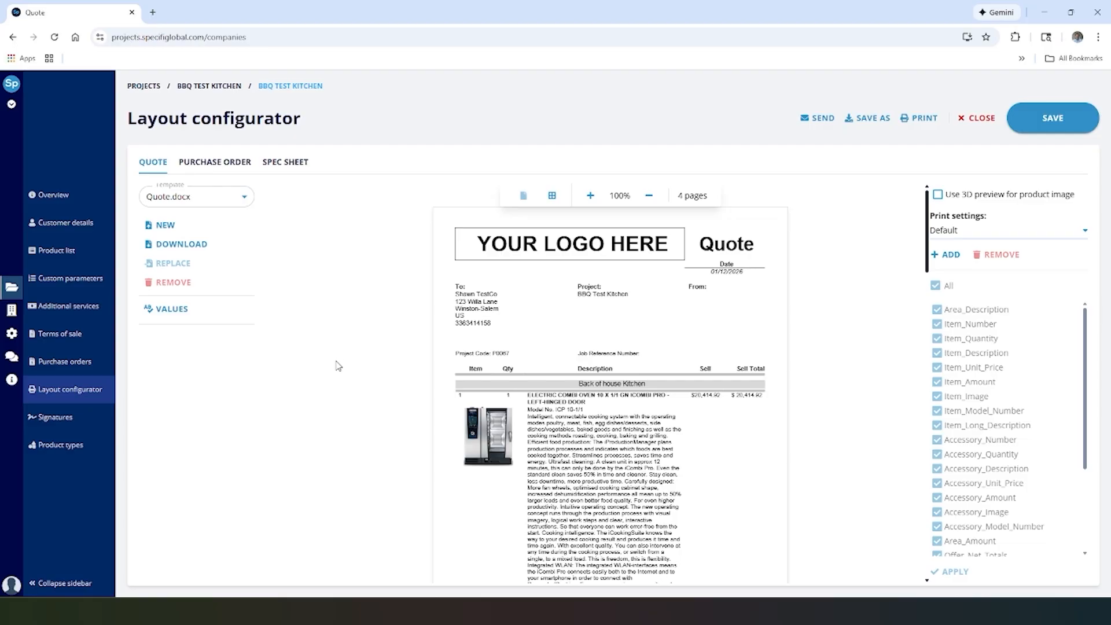
# Review all pages of the quote preview, examining the item descriptions, accessories, prices, totals and acceptance section.
pyautogui.scroll(-3, 613, 392)
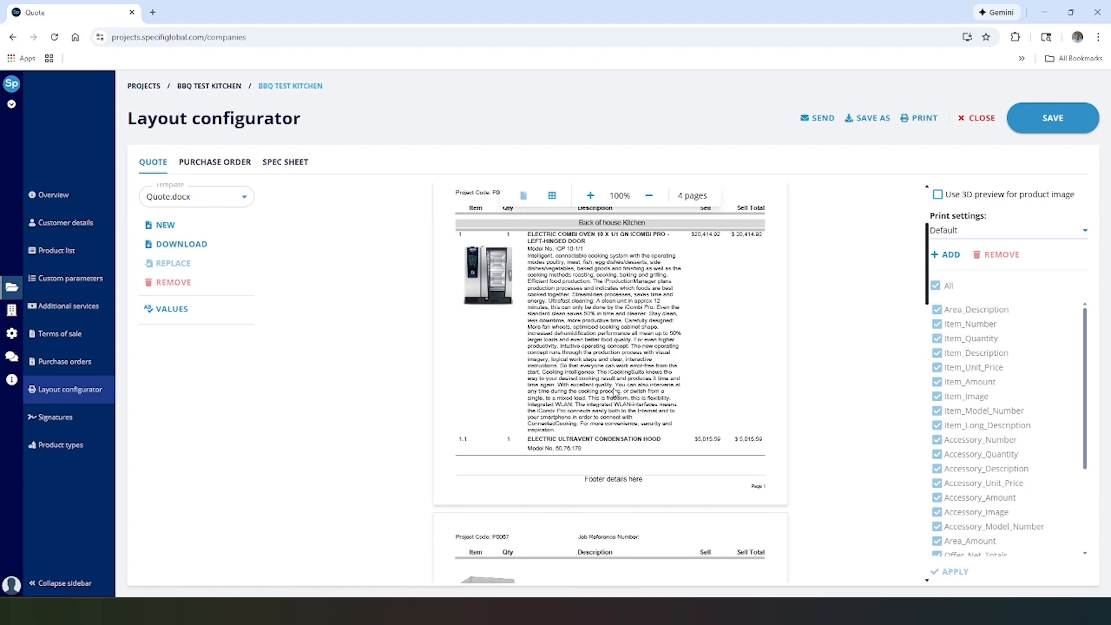
pyautogui.scroll(-4, 615, 393)
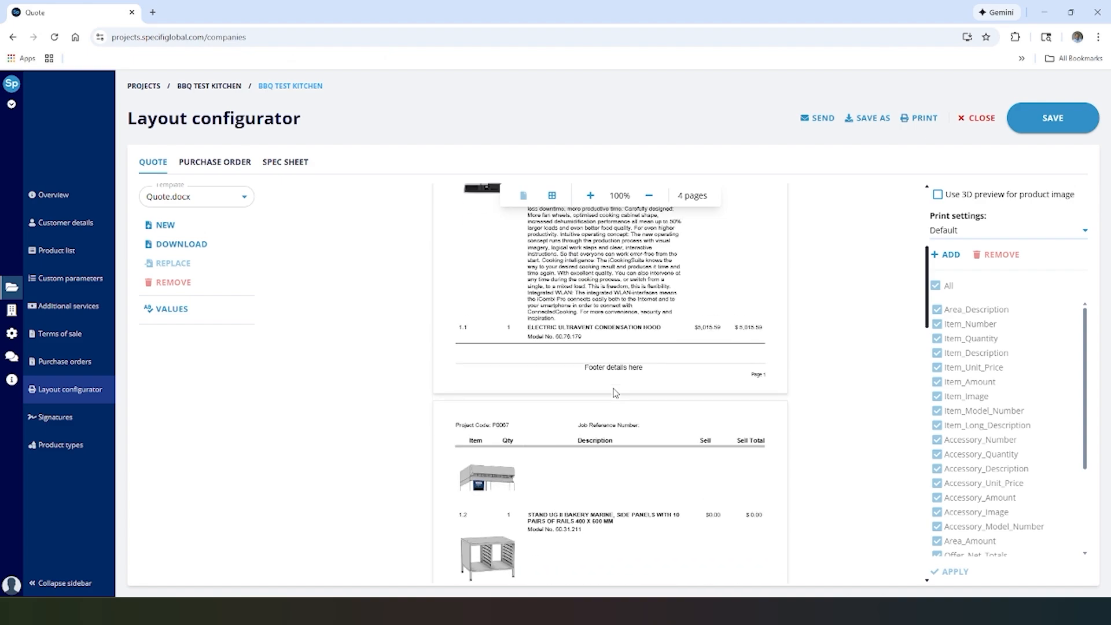
pyautogui.scroll(-5, 617, 393)
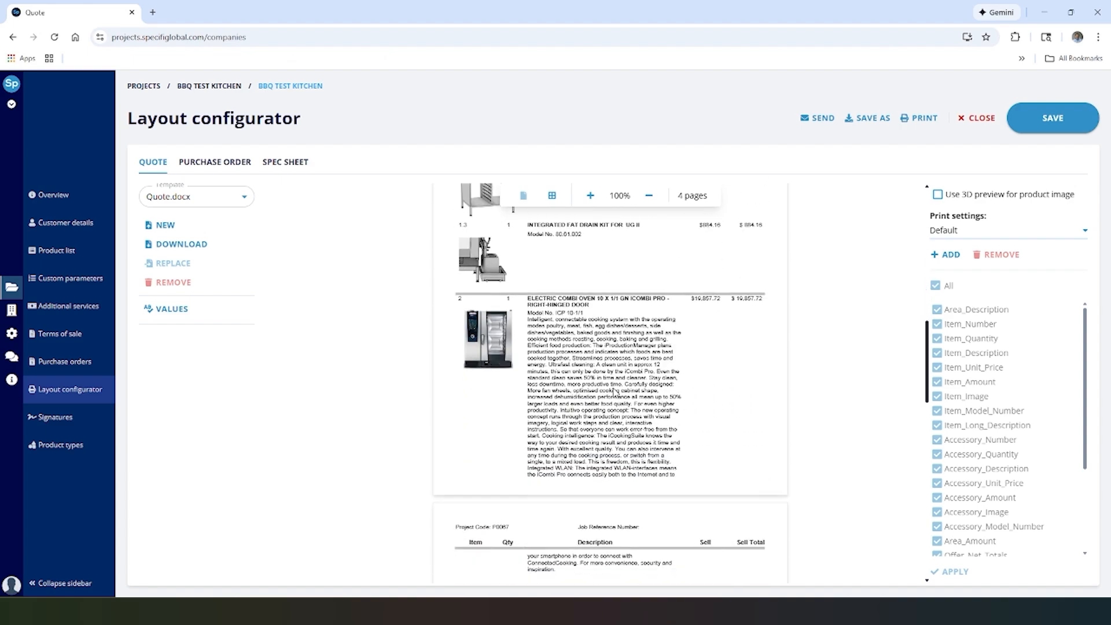
pyautogui.scroll(-5, 615, 392)
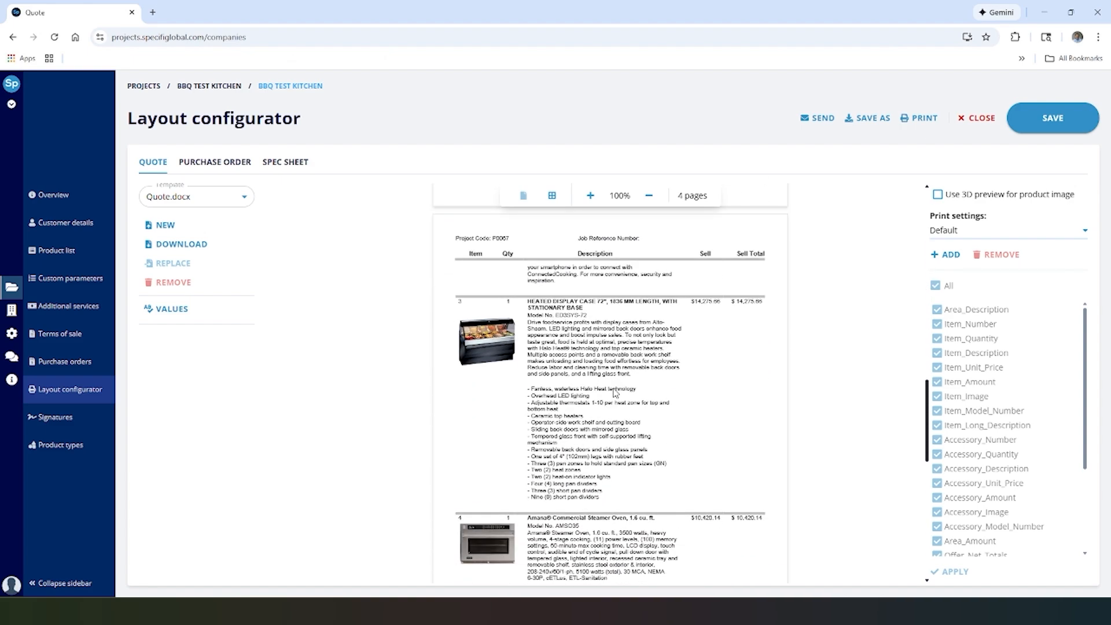
pyautogui.scroll(-3, 616, 392)
pyautogui.scroll(-3, 616, 393)
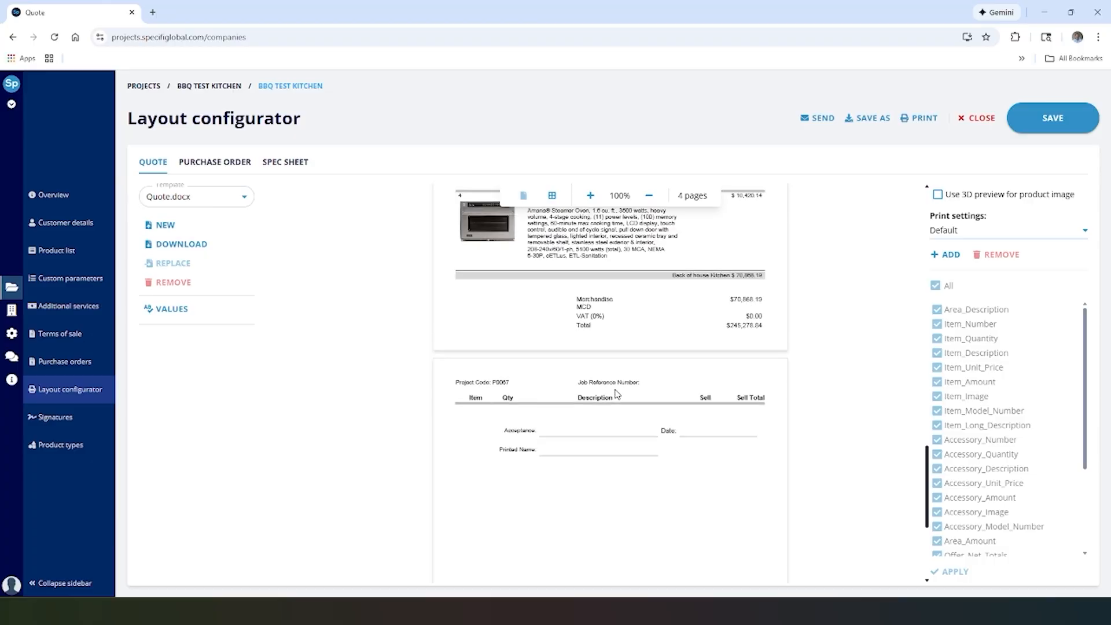
pyautogui.scroll(3, 618, 395)
pyautogui.scroll(-1, 618, 396)
pyautogui.scroll(5, 579, 365)
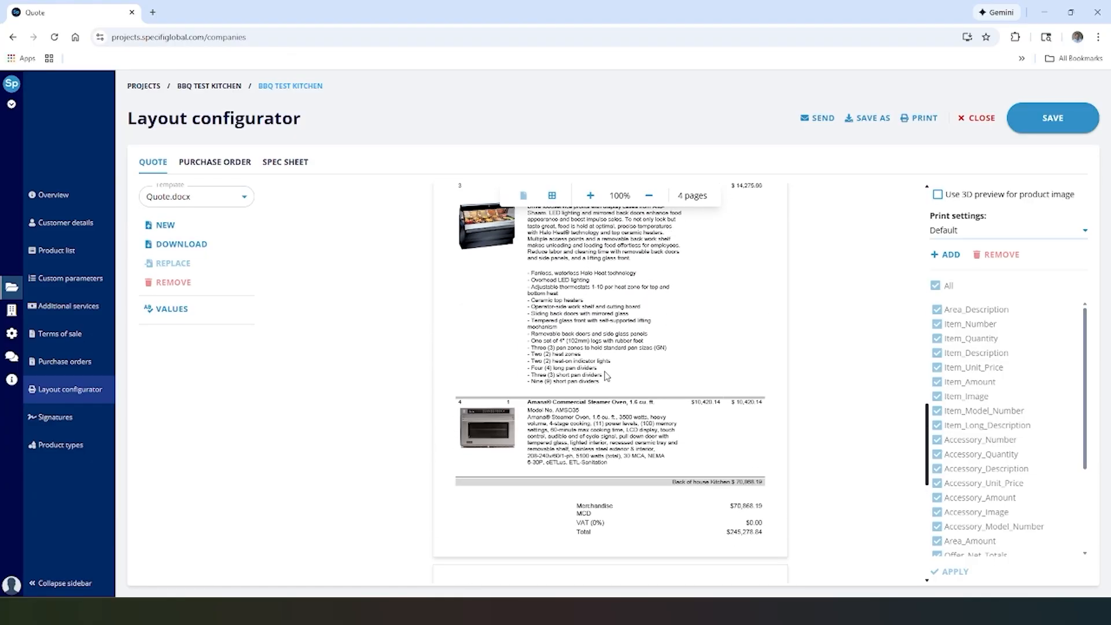
pyautogui.scroll(10, 492, 297)
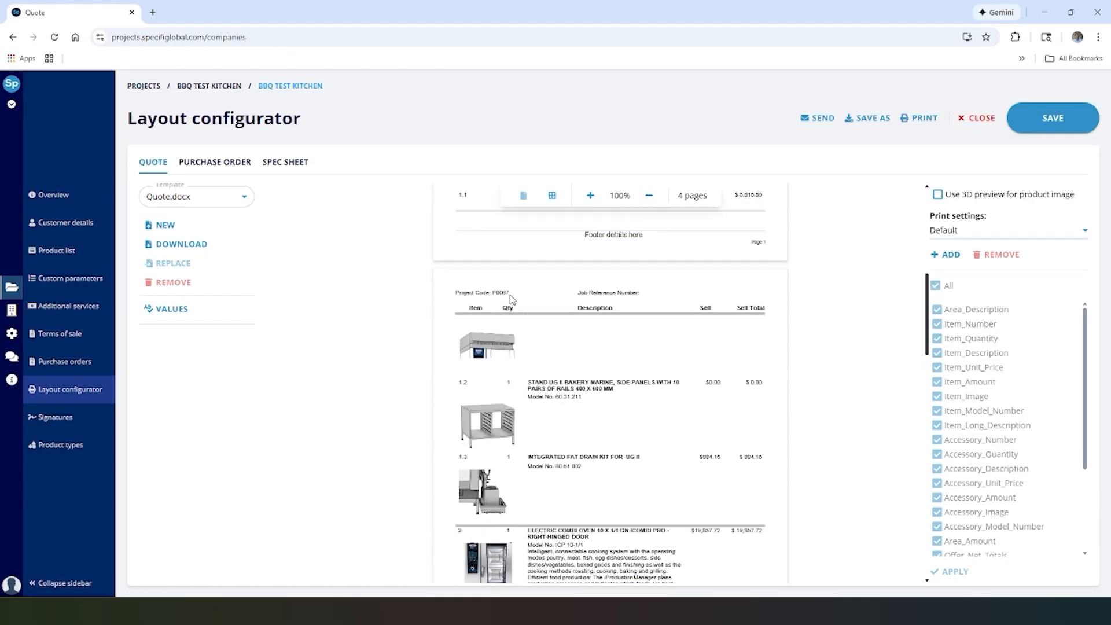
pyautogui.scroll(3, 493, 297)
# Switch the quote template to Falcon.docx and look through the resulting preview pages.
pyautogui.click(234, 202)
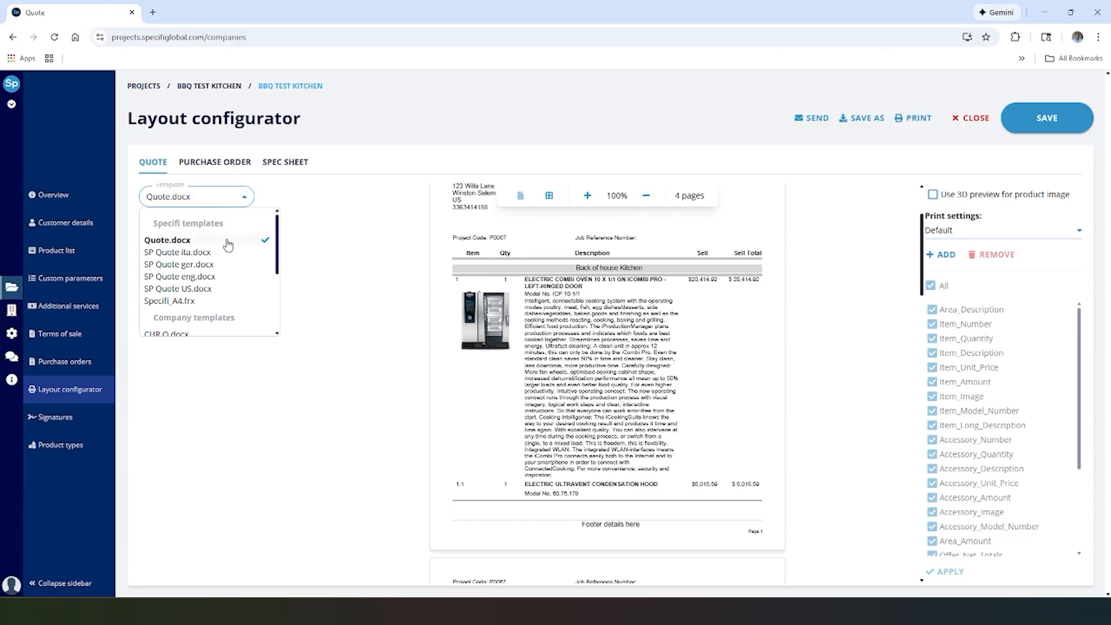
pyautogui.scroll(-3, 228, 271)
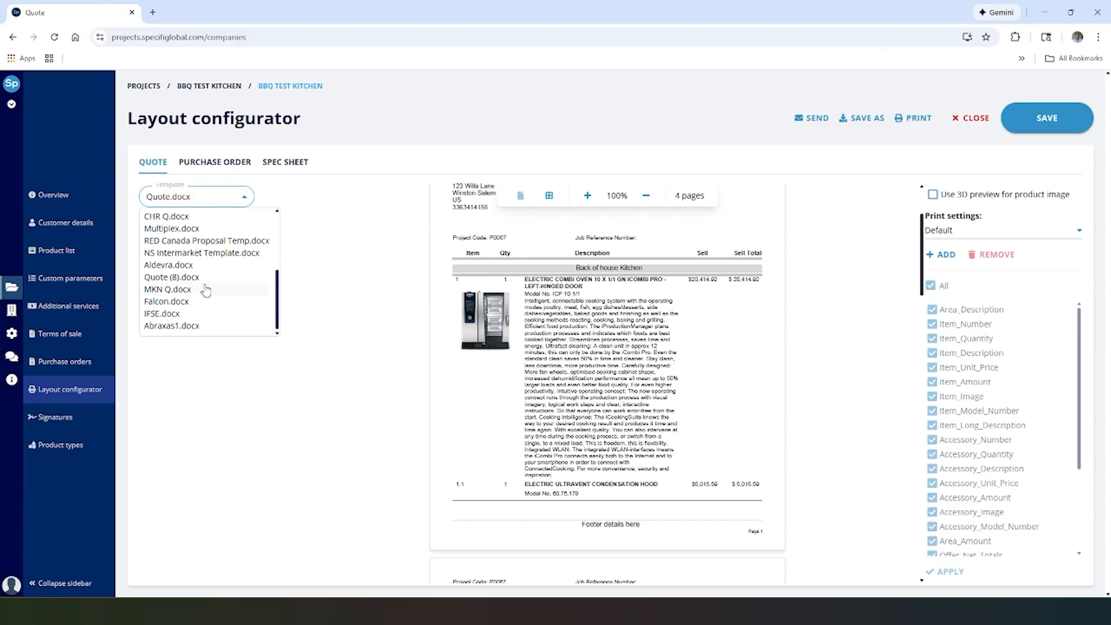
pyautogui.click(179, 303)
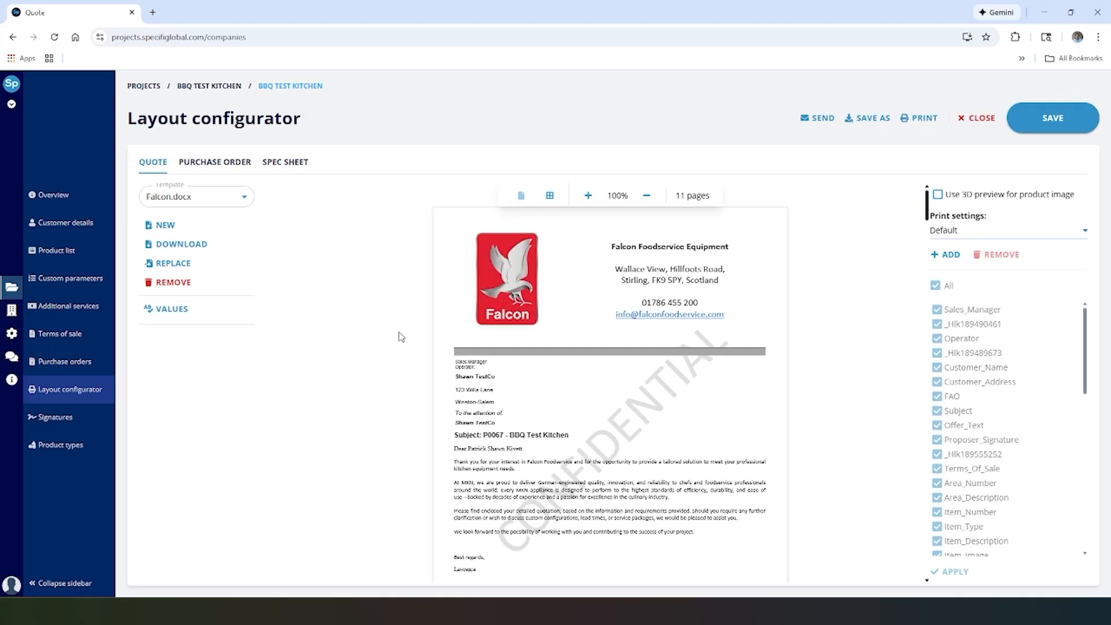
pyautogui.scroll(-10, 400, 339)
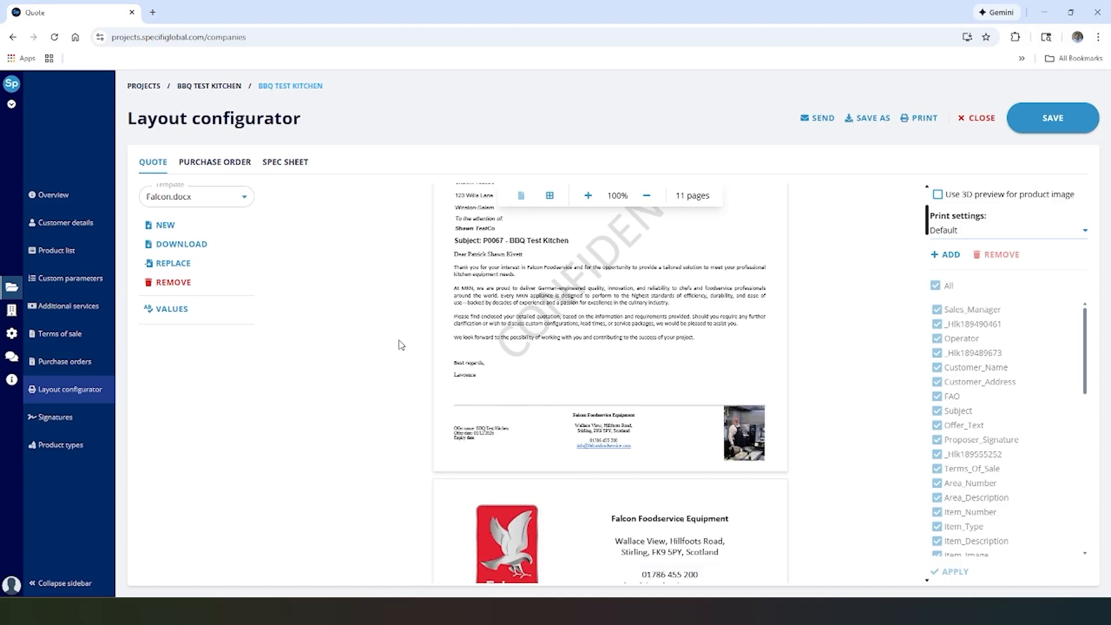
pyautogui.scroll(-3, 401, 346)
pyautogui.scroll(8, 401, 345)
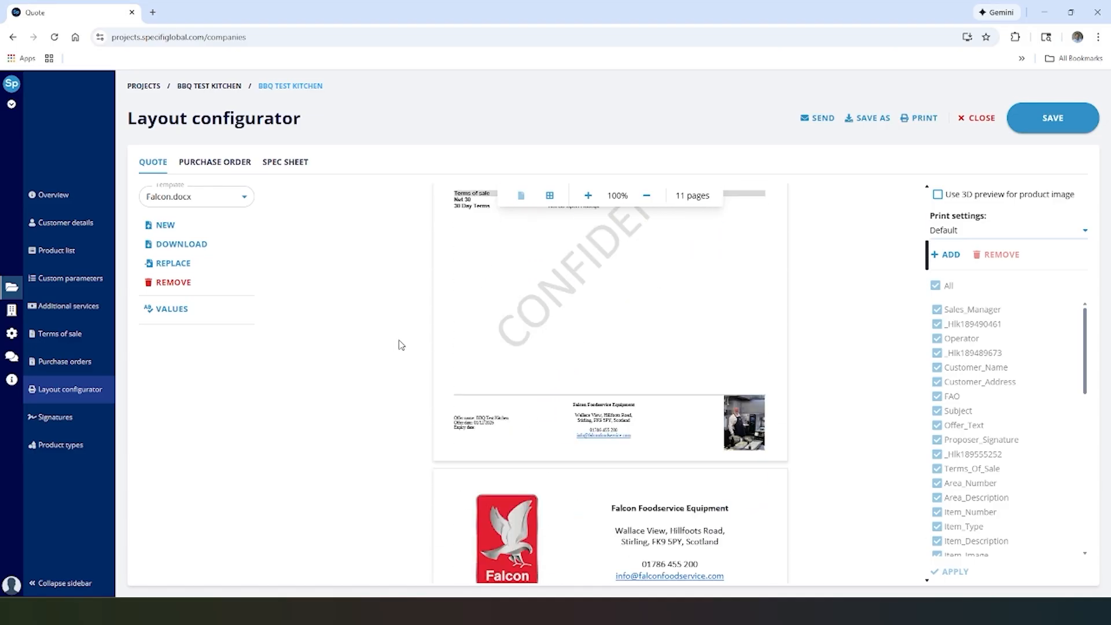
pyautogui.scroll(-4, 401, 347)
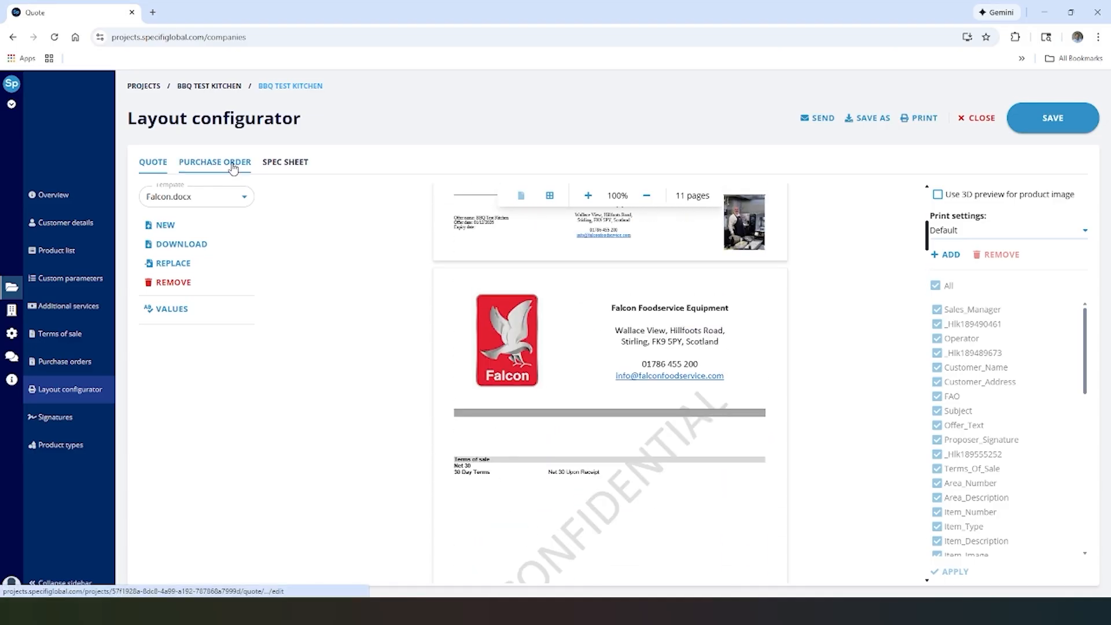
# View the purchase order layout with its brand choices and the spec sheet layout, and return to the quote layout's page count.
pyautogui.click(229, 163)
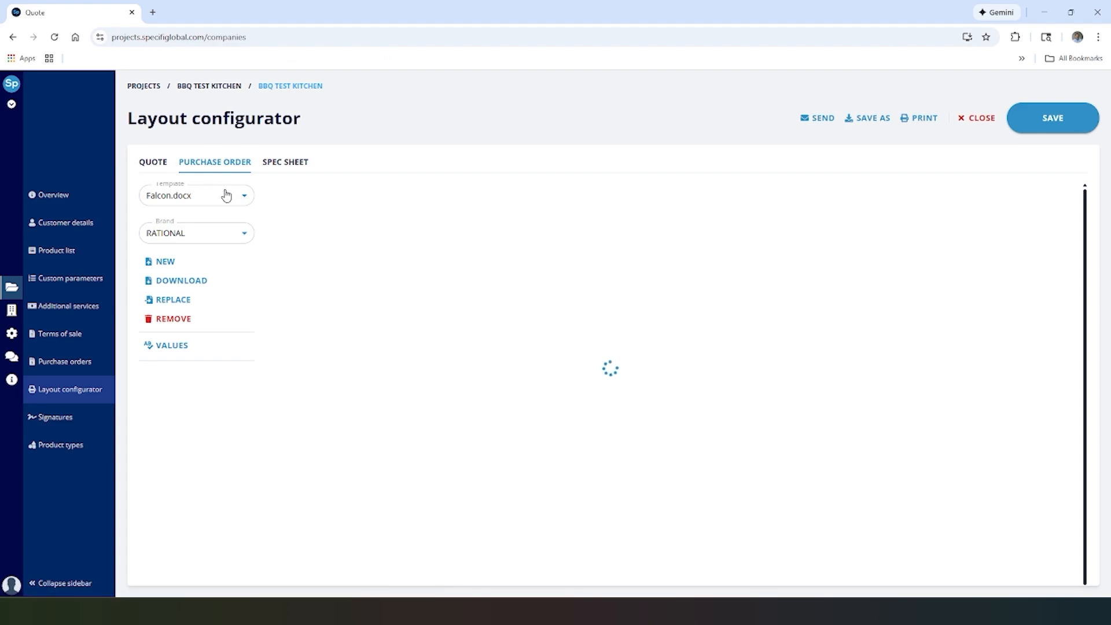
pyautogui.click(222, 242)
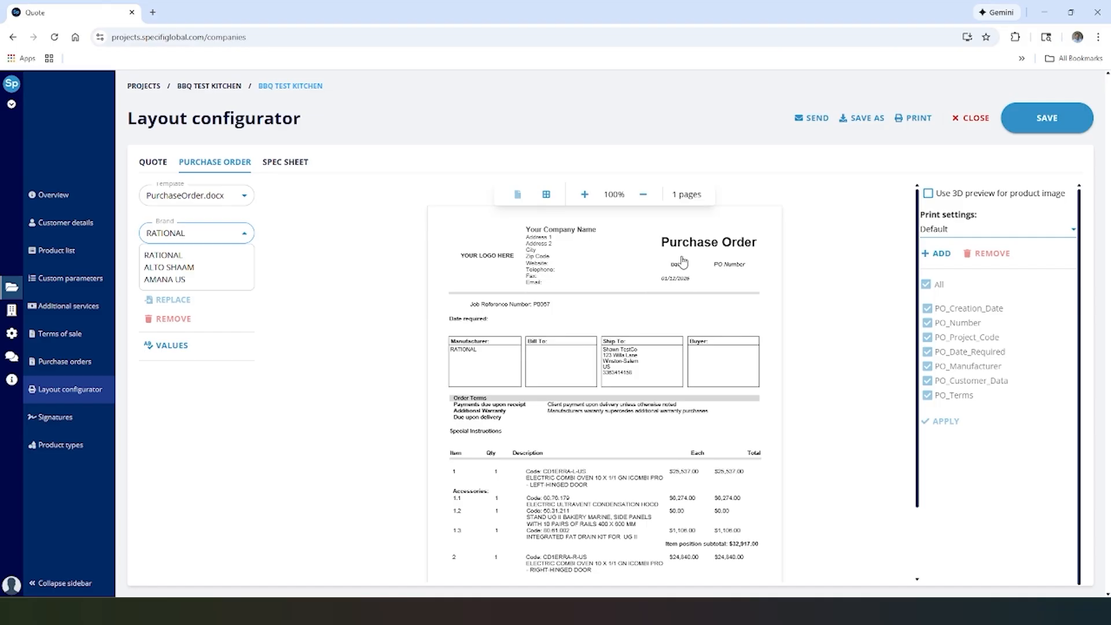
pyautogui.click(298, 163)
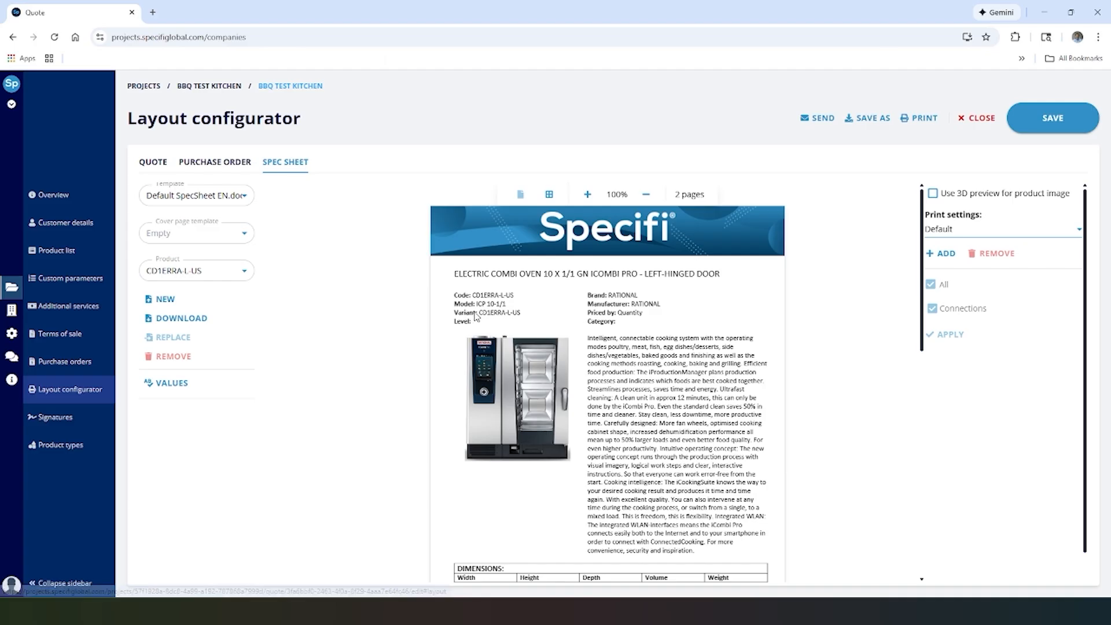
pyautogui.click(157, 165)
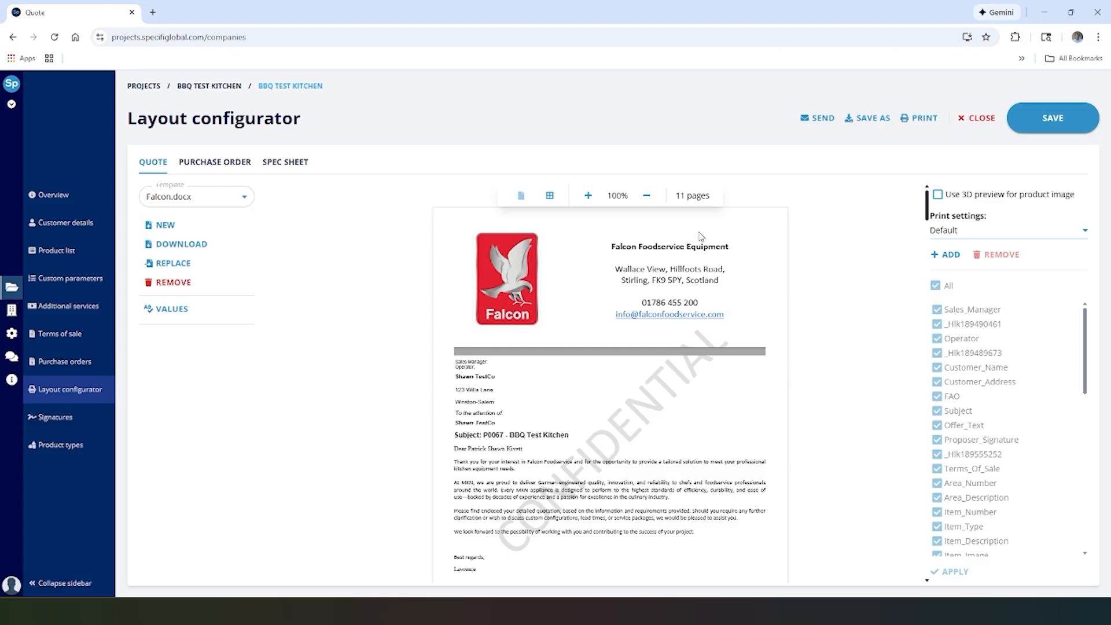
pyautogui.moveTo(717, 197); pyautogui.dragTo(677, 197)
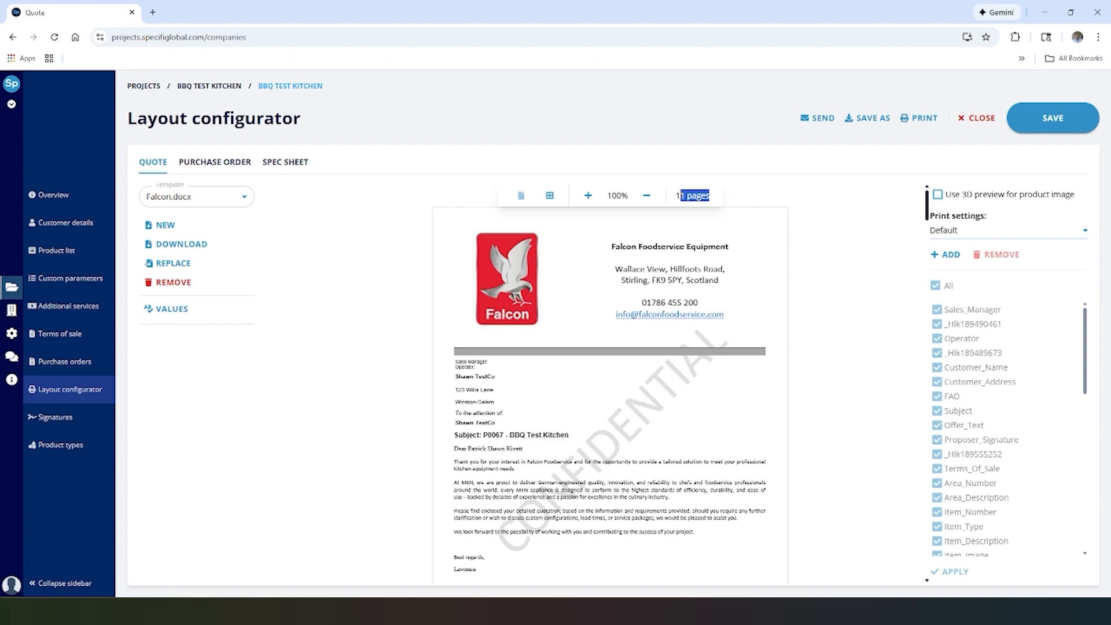
pyautogui.click(797, 284)
# Try the Shorten print settings with all fields deselected, and switch back to the Default print settings.
pyautogui.click(962, 231)
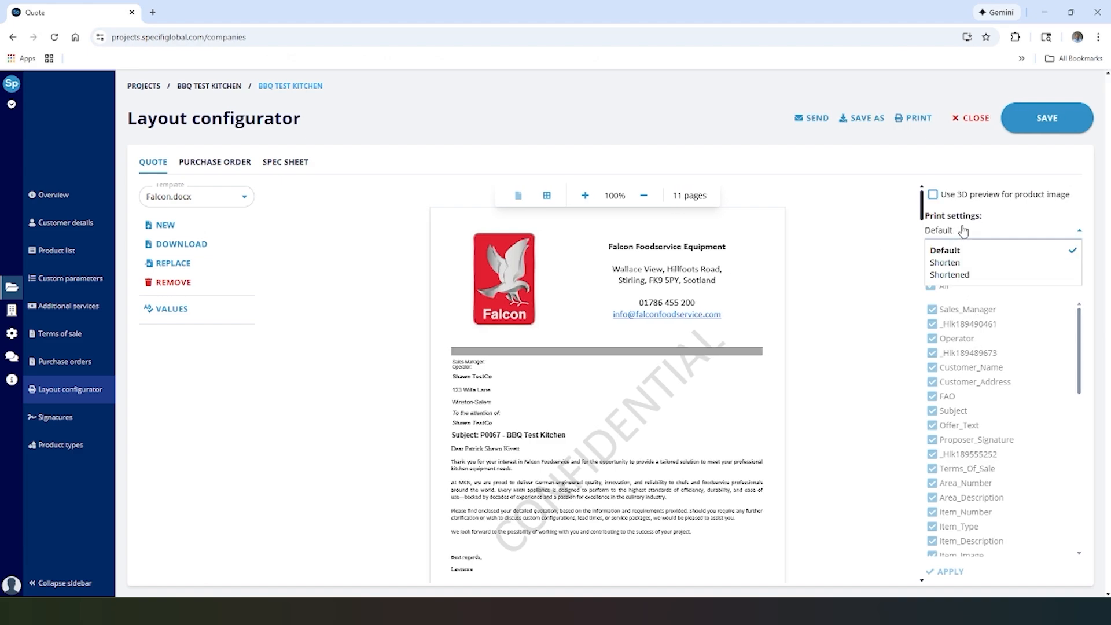
pyautogui.click(968, 264)
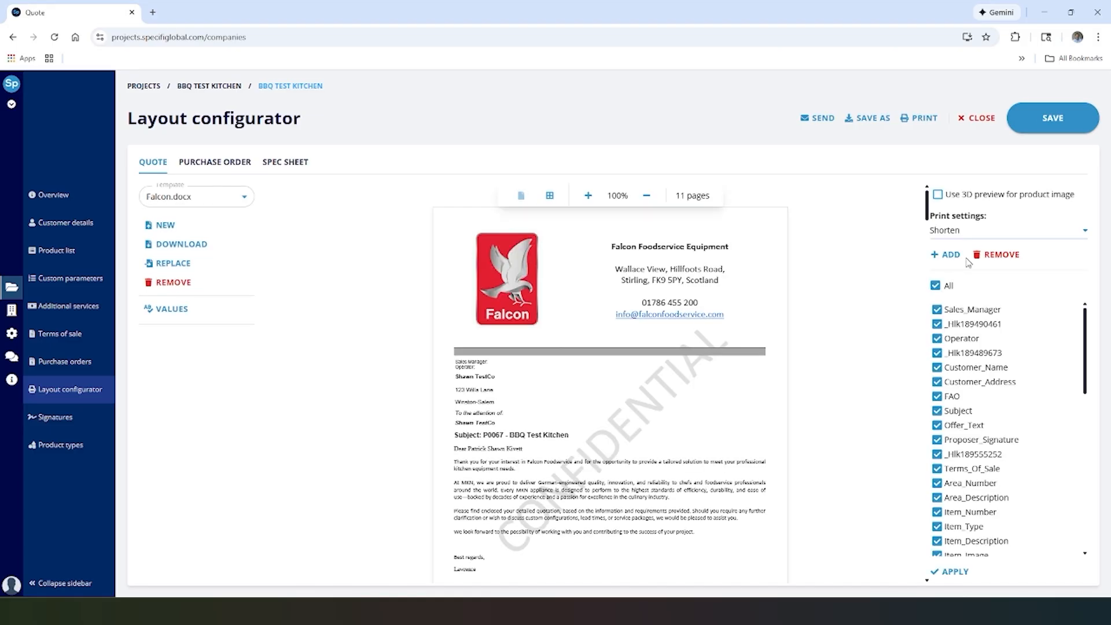
pyautogui.click(935, 286)
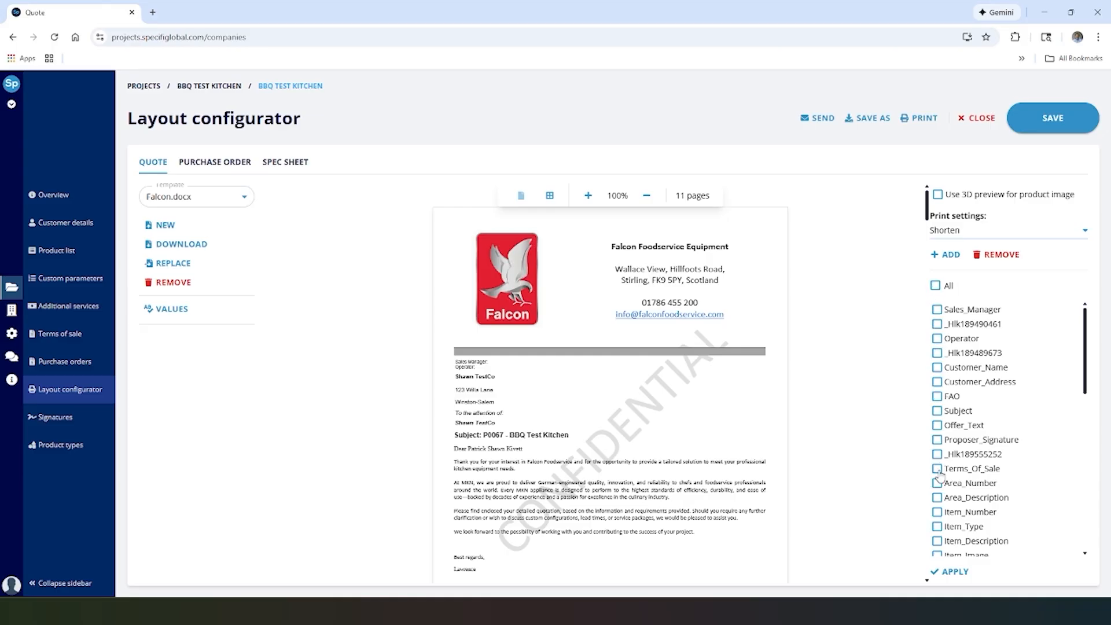
pyautogui.scroll(-4, 937, 492)
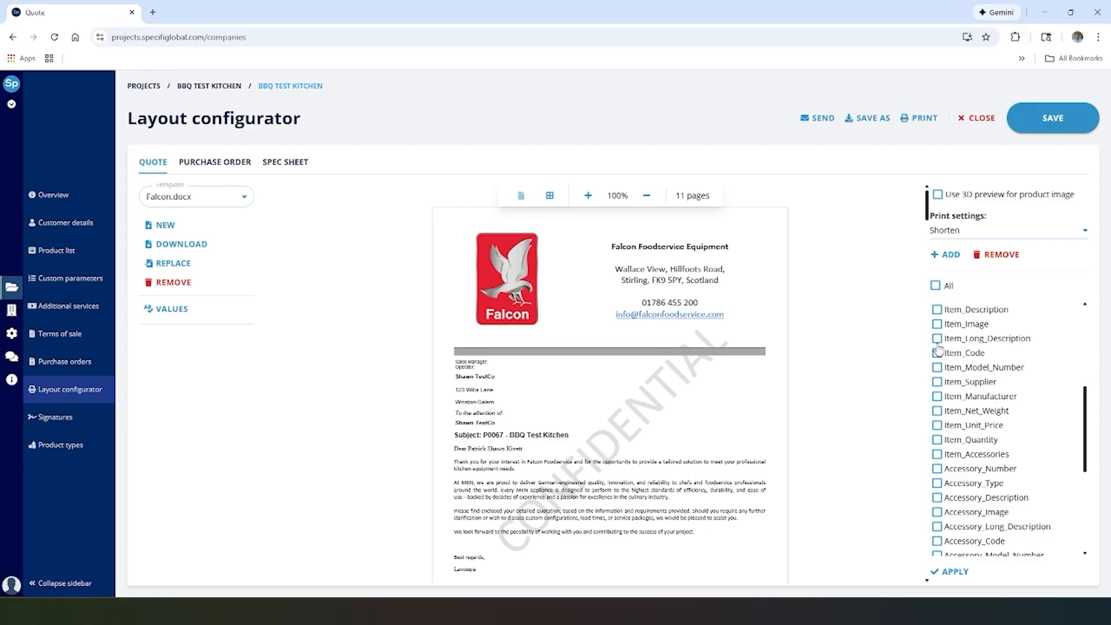
pyautogui.scroll(4, 939, 349)
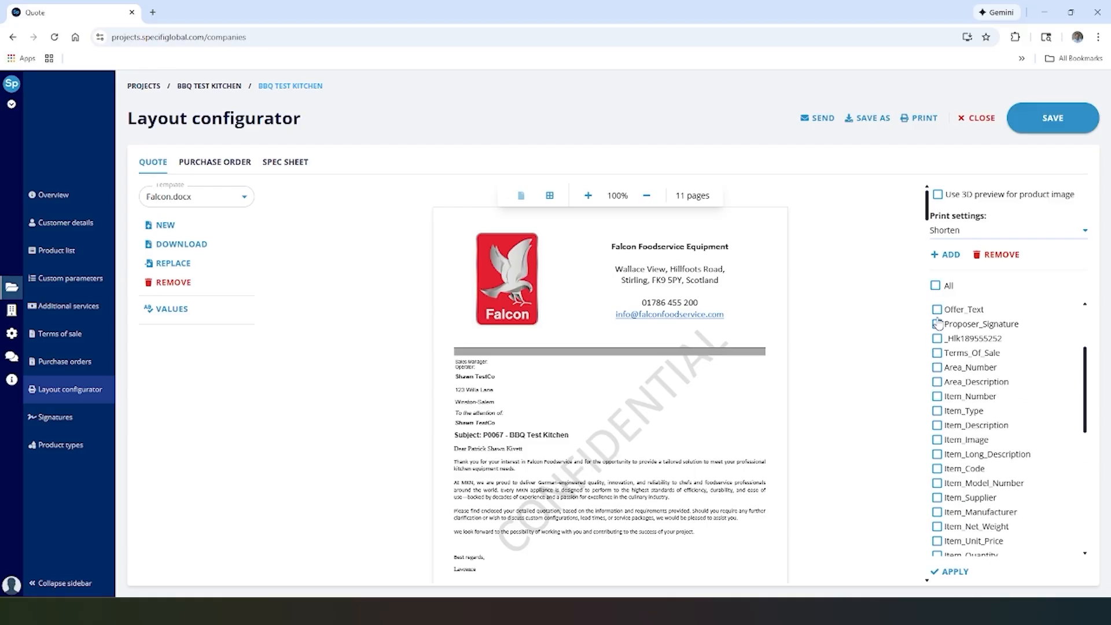
pyautogui.click(946, 232)
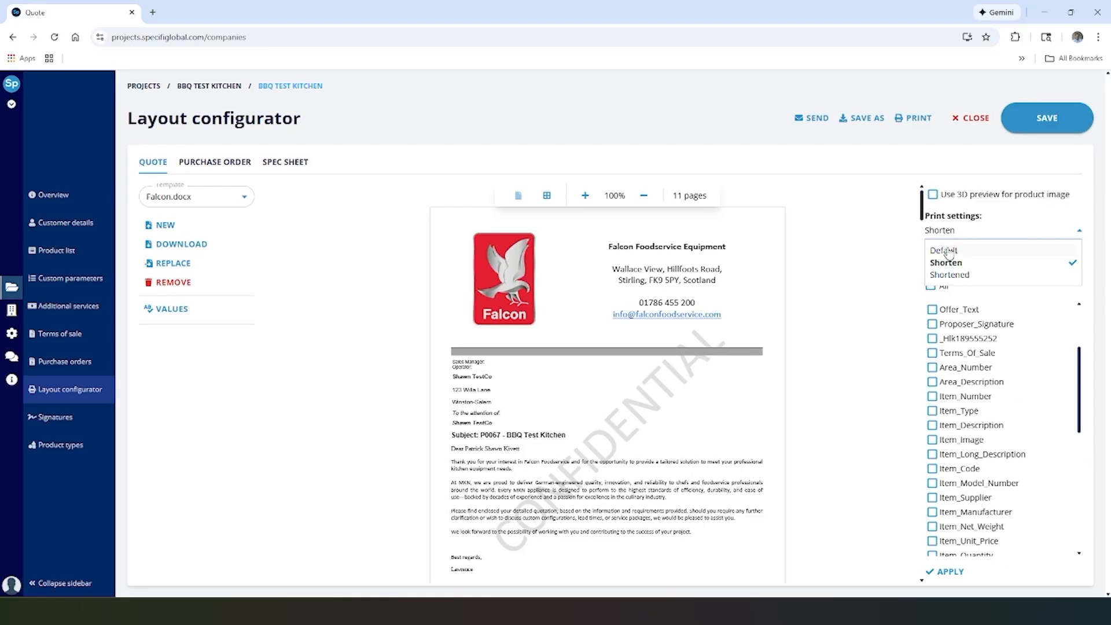
pyautogui.click(947, 251)
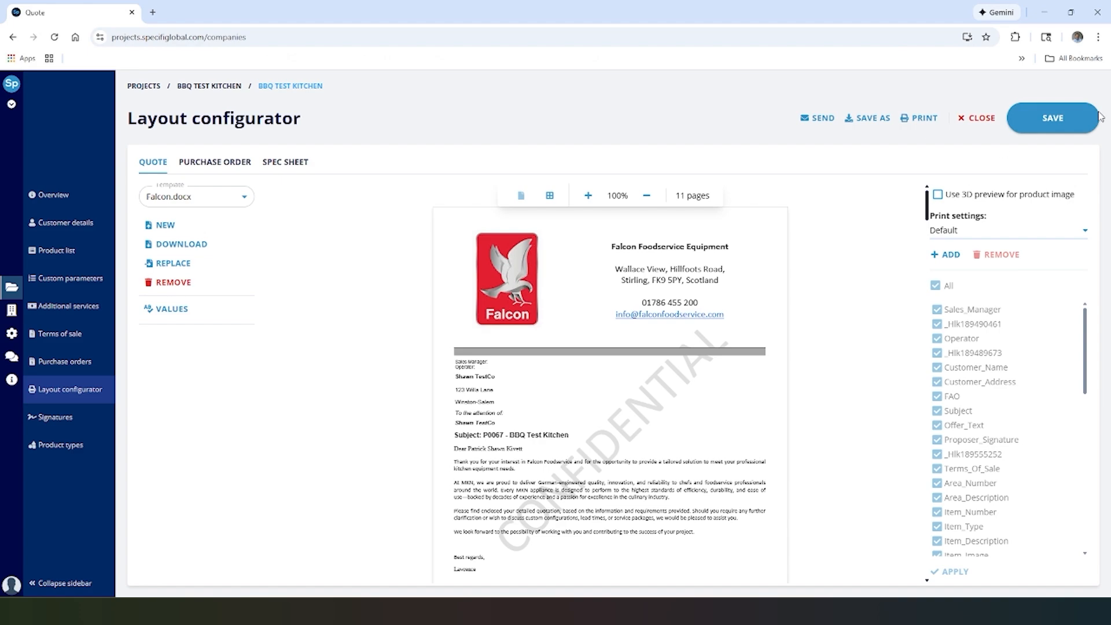
# Save the layout with the Falcon.docx template and export the quote as a .pdf file.
pyautogui.click(1056, 118)
pyautogui.click(923, 117)
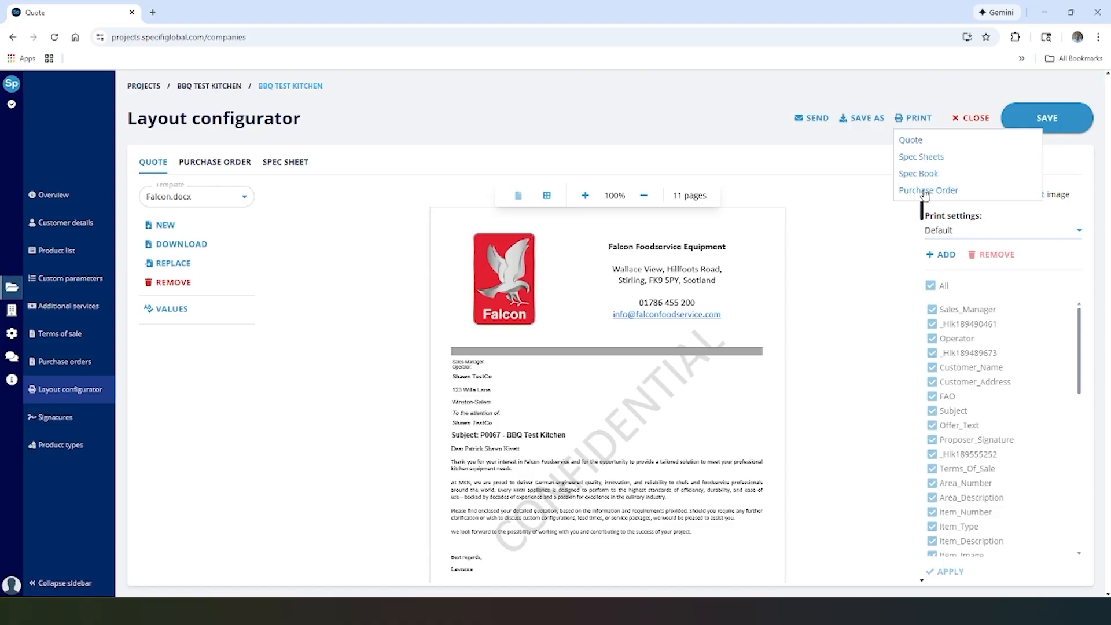
pyautogui.click(869, 119)
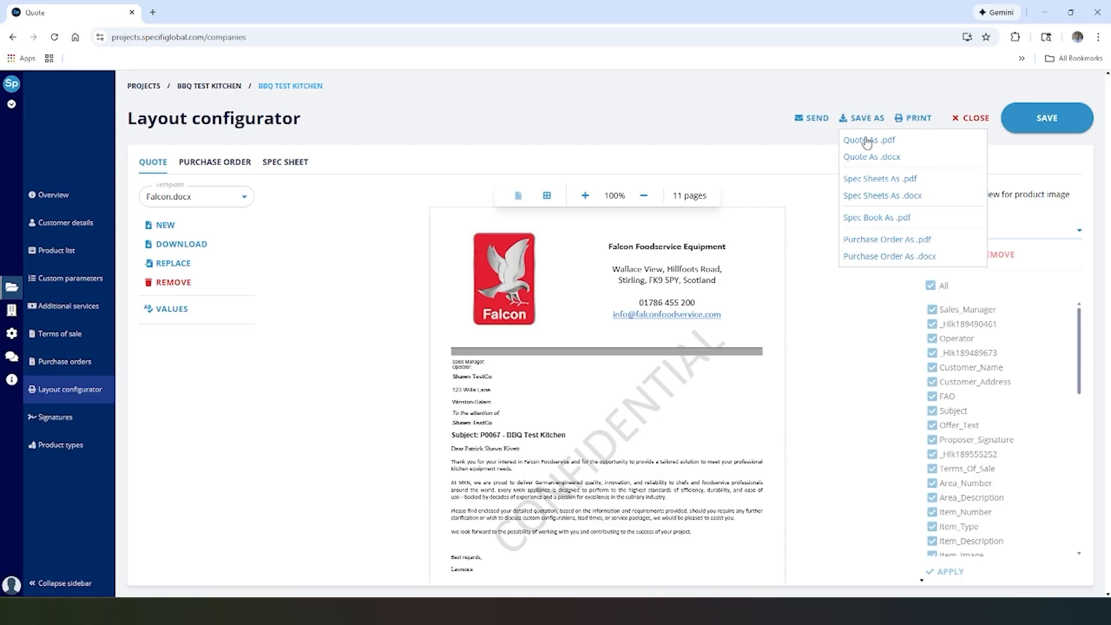
pyautogui.click(867, 141)
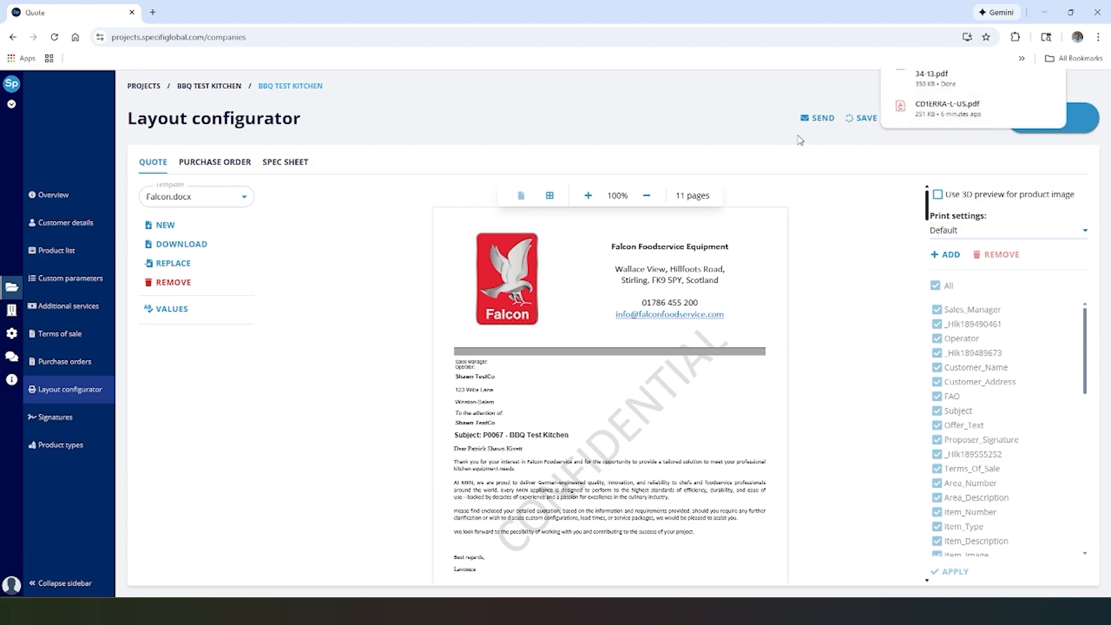
# Send the quote to the selected customer contact with the subject "BBQ Quote" and the message "Here is your quote".
pyautogui.click(829, 119)
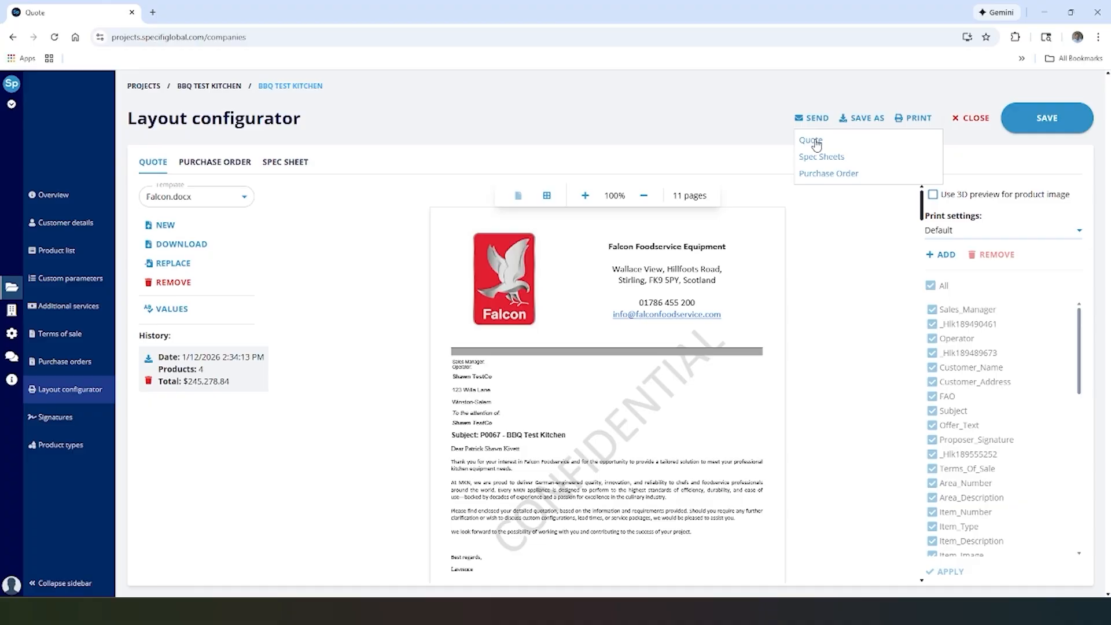
pyautogui.click(812, 140)
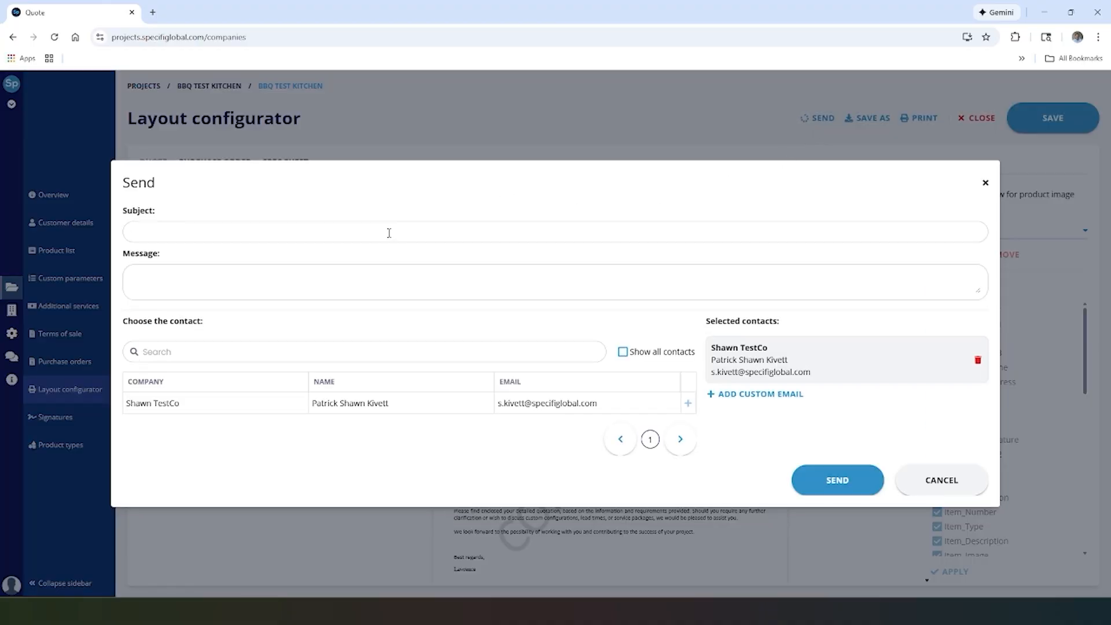
pyautogui.click(385, 229)
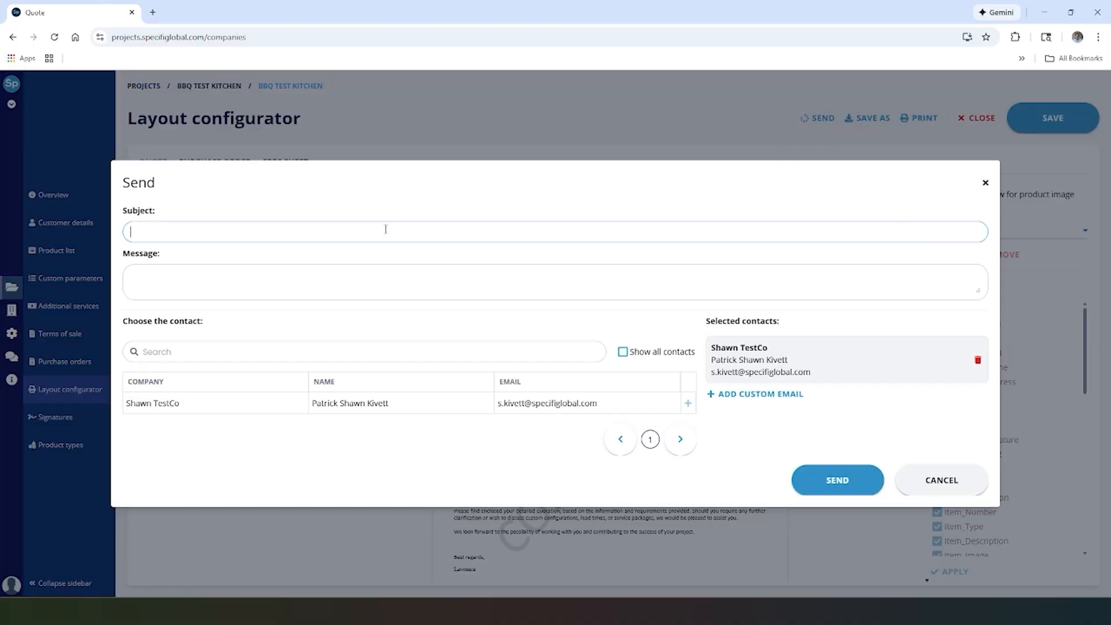
pyautogui.write('BBQ Quote')
pyautogui.click(372, 273)
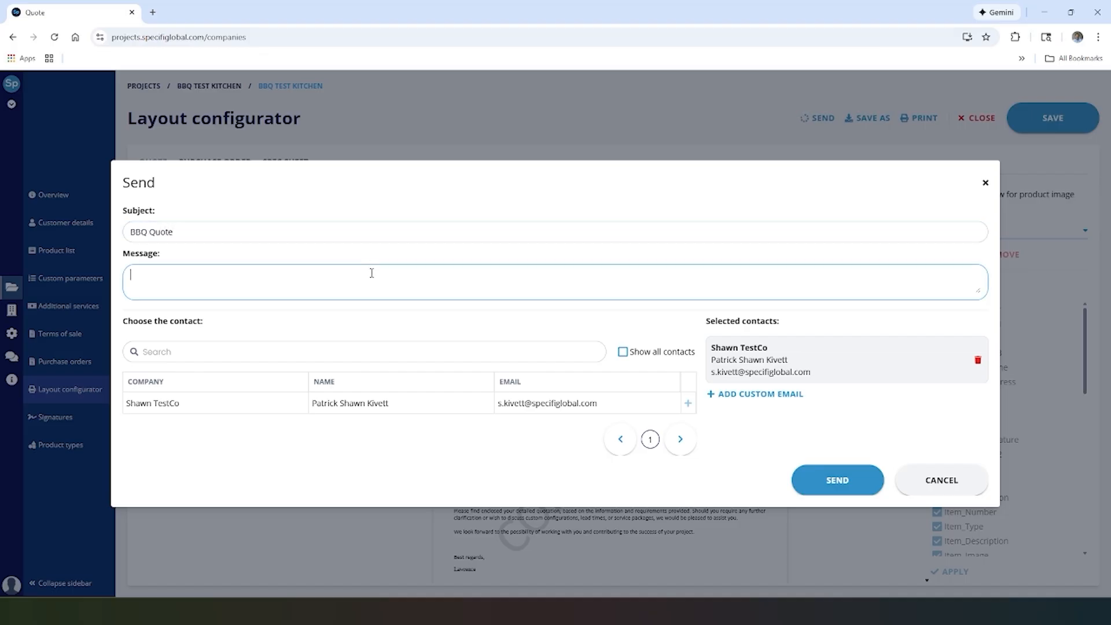
pyautogui.write('Here is your quote')
pyautogui.click(853, 478)
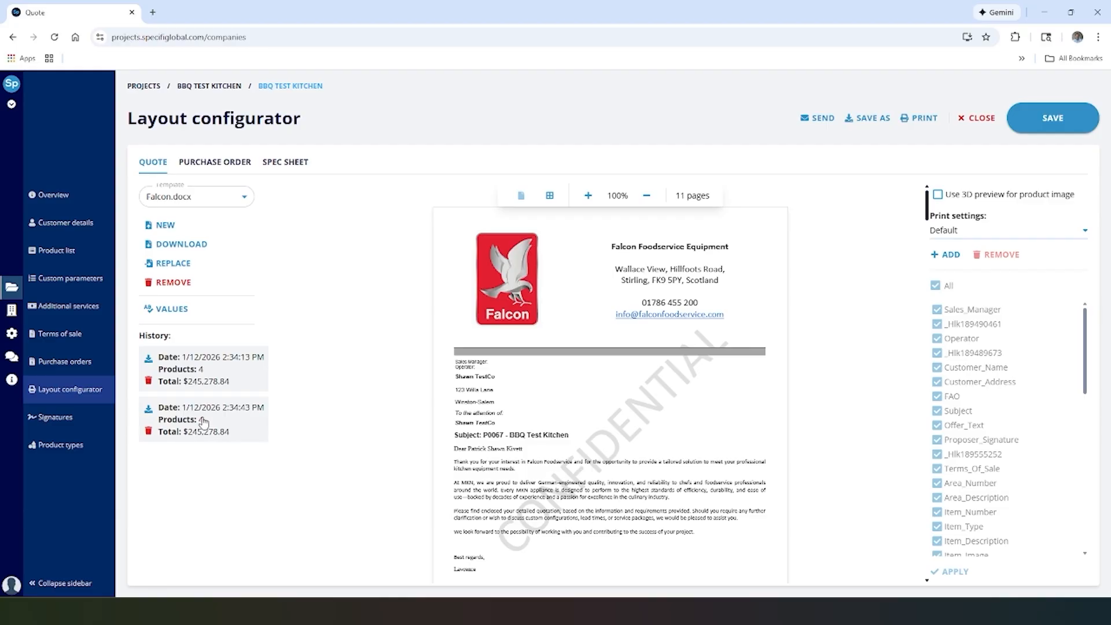
# Check the signature status of the sent quote and return to the list of all projects.
pyautogui.click(41, 422)
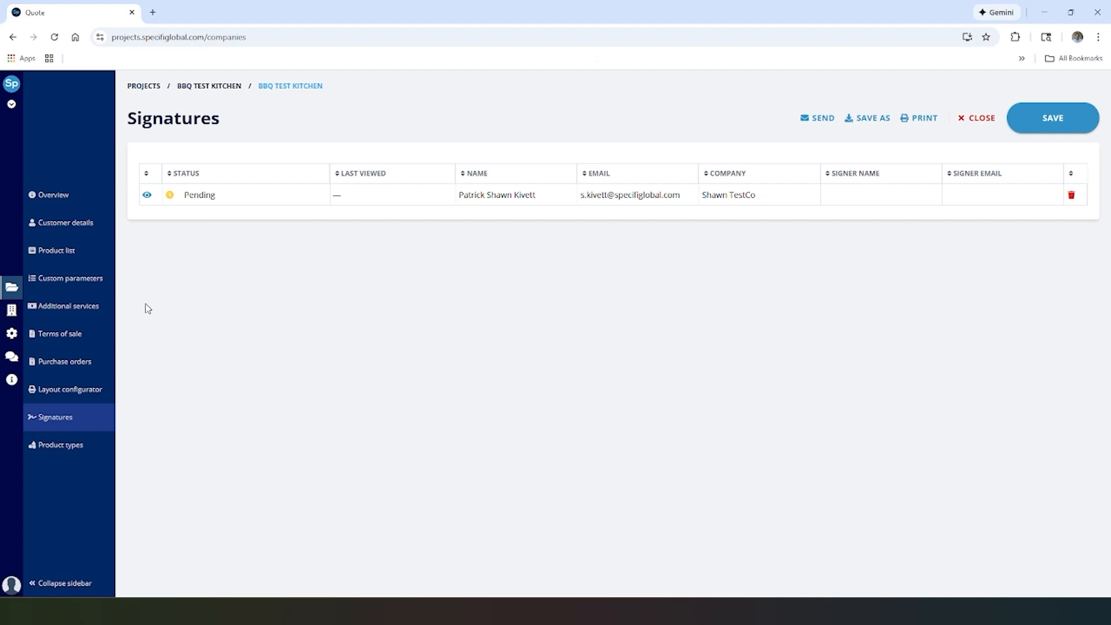
pyautogui.click(10, 340)
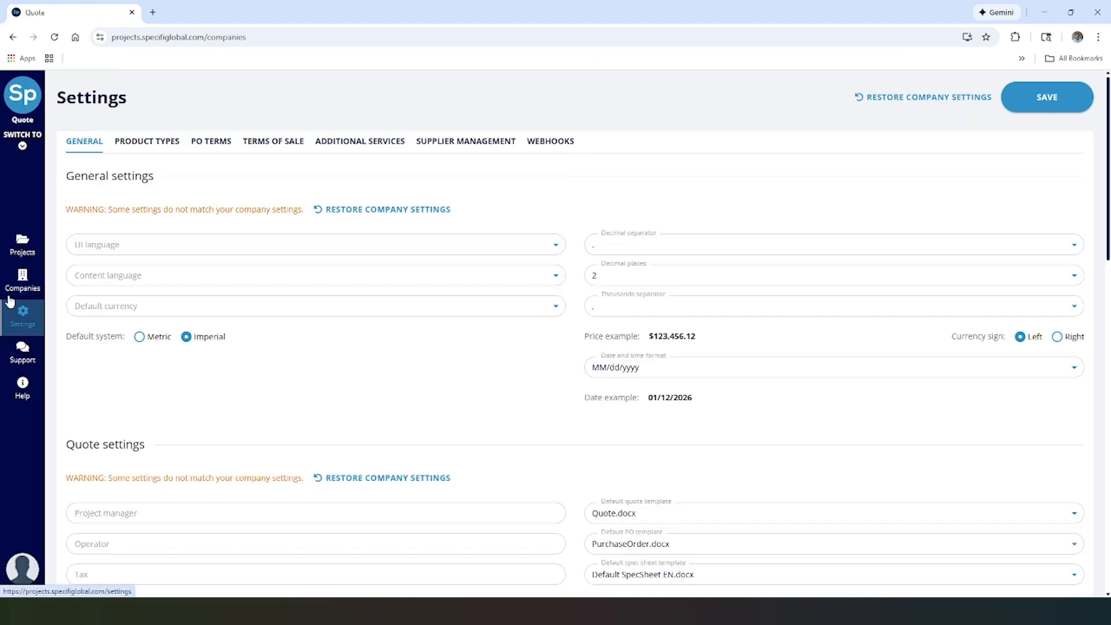
pyautogui.click(19, 258)
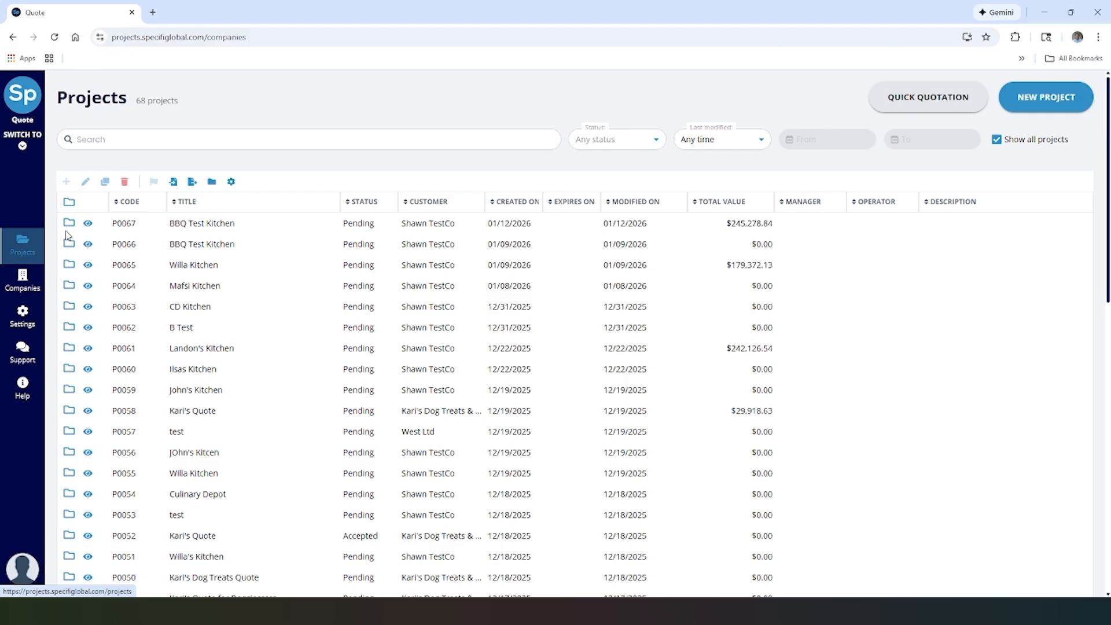